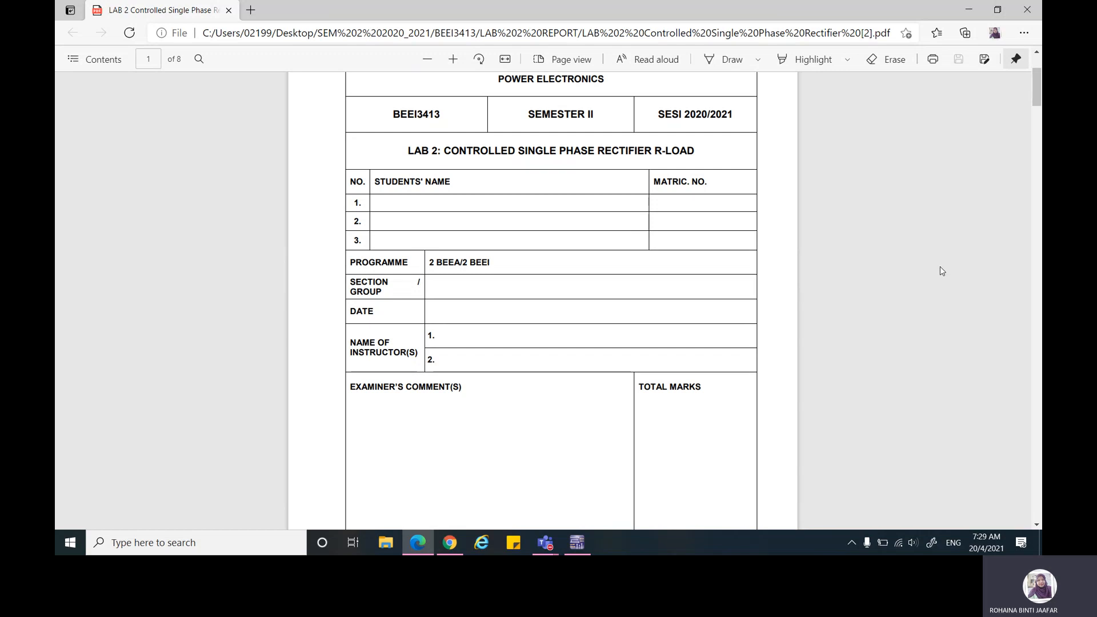
Step: Review the Lab 2 sheet from the cover page to the controlled half-wave rectifier circuit and its procedure in Section 1
{"action": "scroll", "coordinate": [942, 270], "scroll_direction": "down", "scroll_amount": 9}
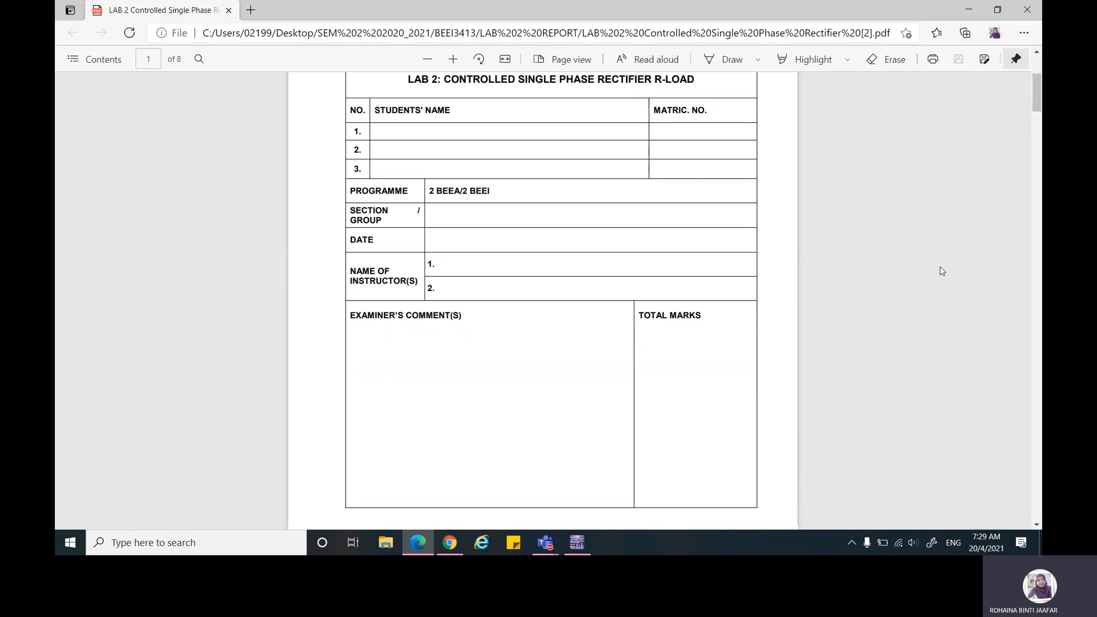
{"action": "scroll", "coordinate": [942, 270], "scroll_direction": "down", "scroll_amount": 10}
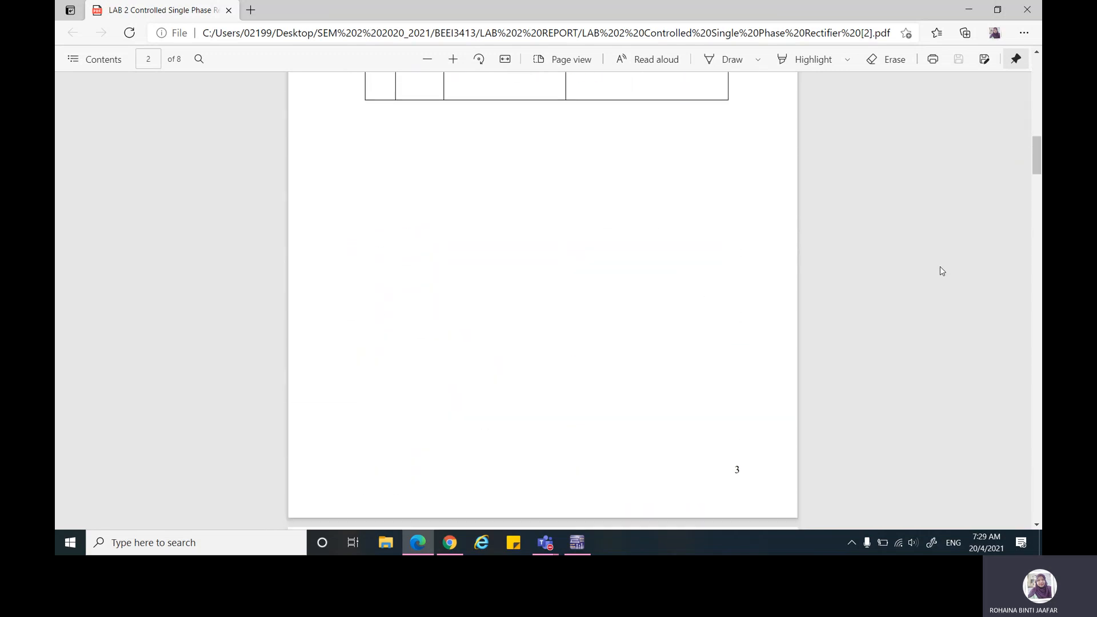
{"action": "scroll", "coordinate": [942, 271], "scroll_direction": "up", "scroll_amount": 1}
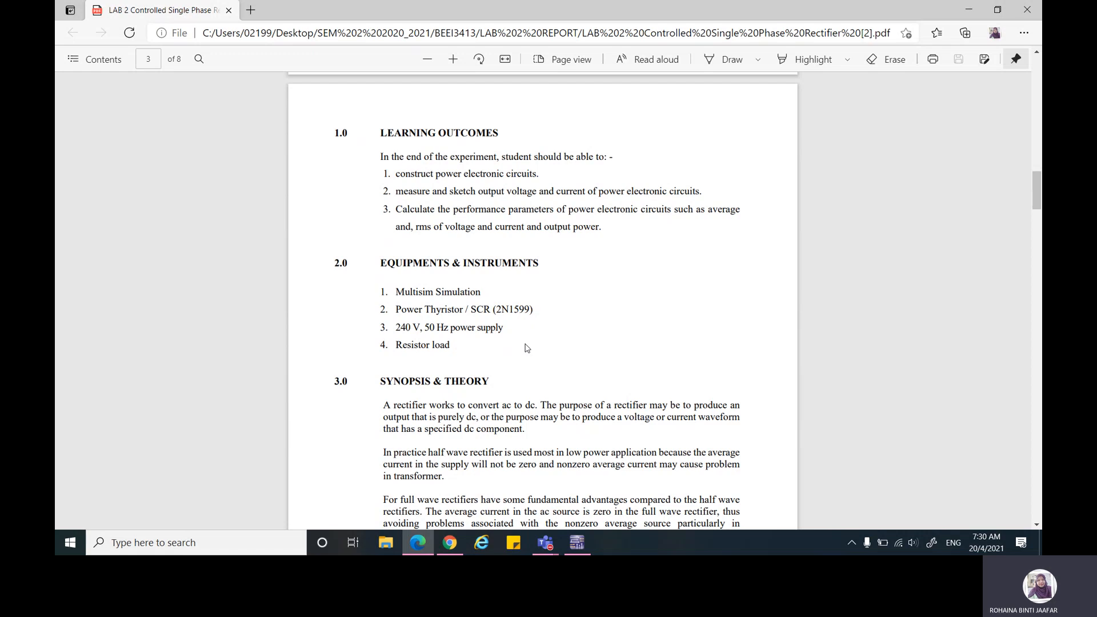
{"action": "scroll", "coordinate": [526, 348], "scroll_direction": "down", "scroll_amount": 15}
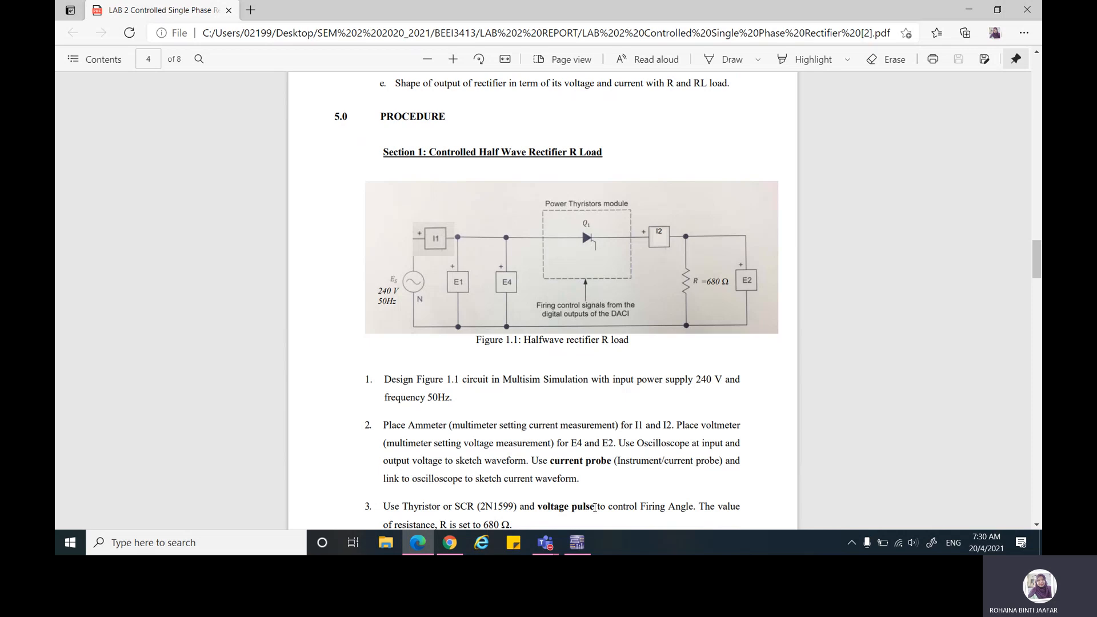
{"action": "scroll", "coordinate": [518, 382], "scroll_direction": "down", "scroll_amount": 1}
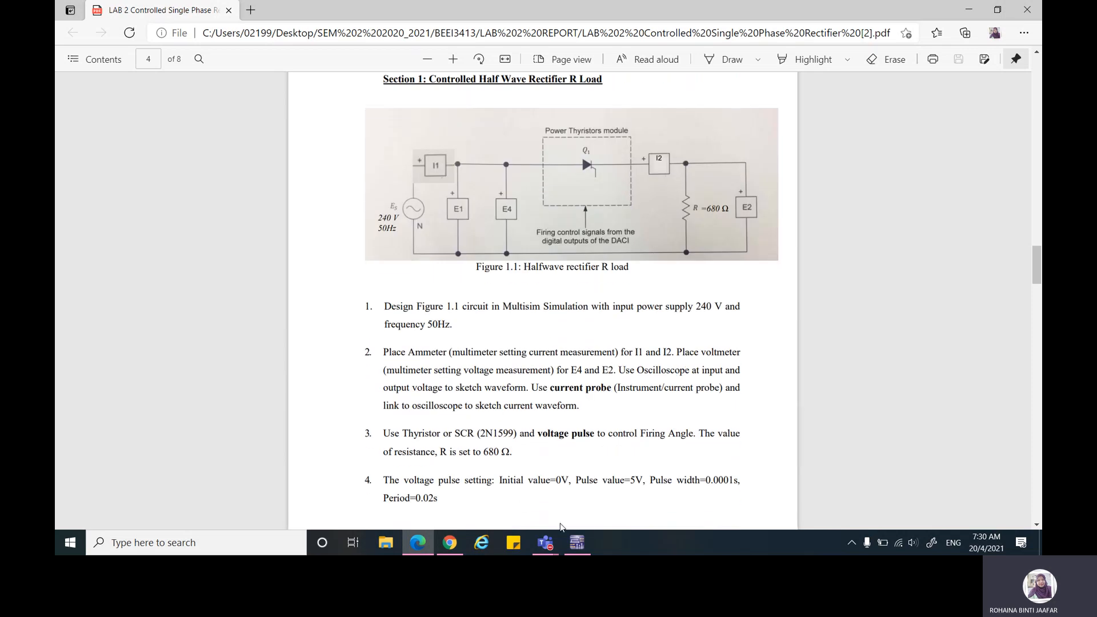
Step: Switch to Multisim and place an AC_VOLTAGE source from the signal voltage sources in the upper-left area of the Design1 sheet
{"action": "mouse_move", "coordinate": [576, 547]}
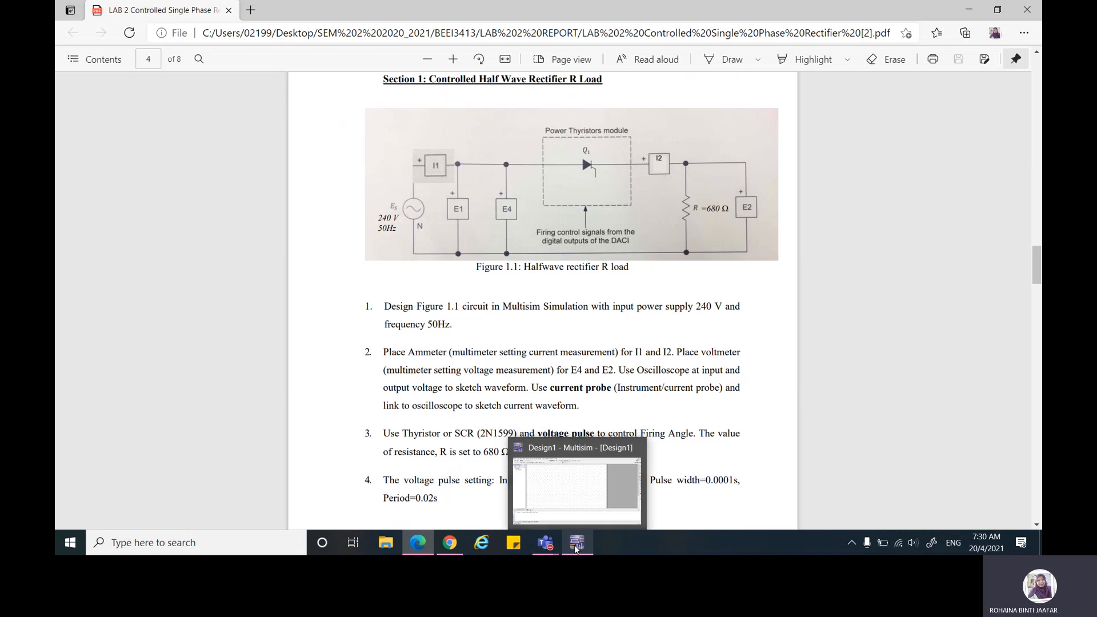
{"action": "left_click", "coordinate": [576, 547]}
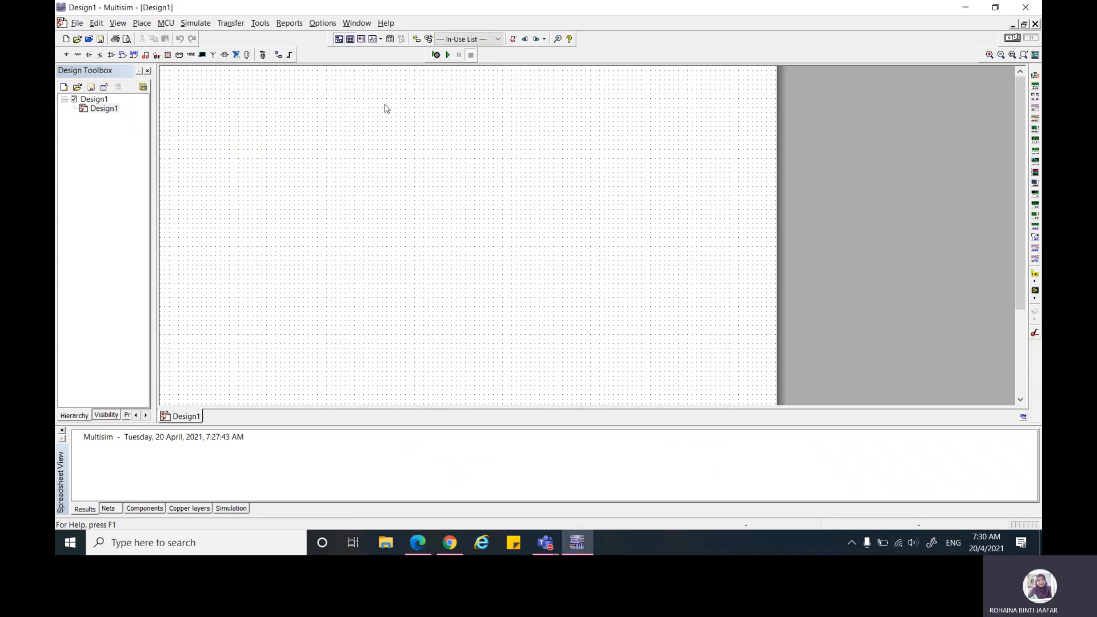
{"action": "left_click", "coordinate": [67, 55]}
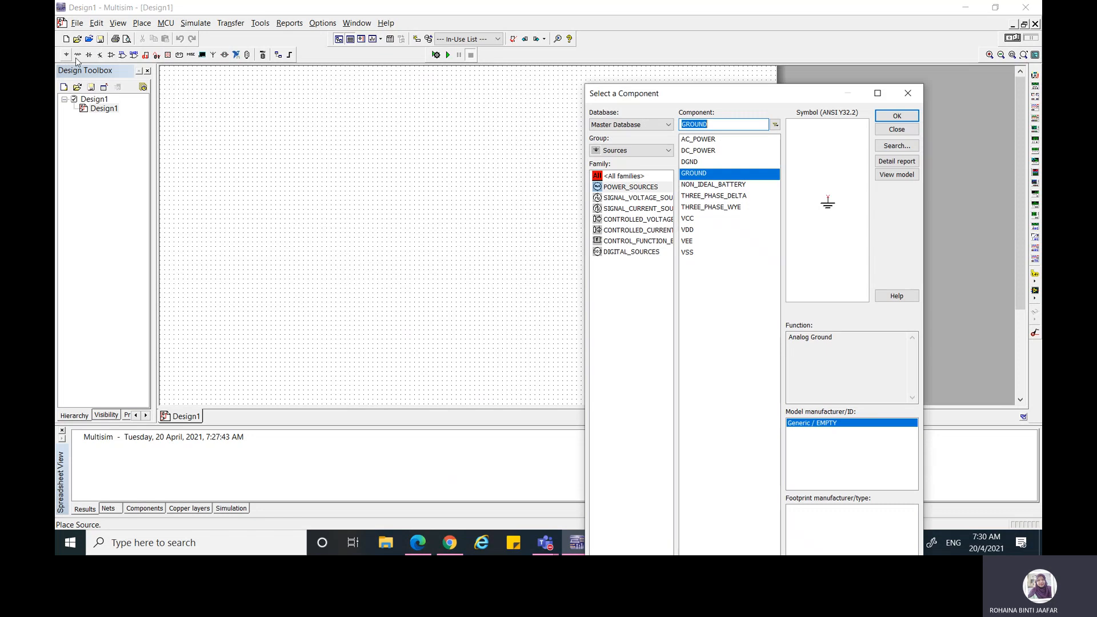
{"action": "left_click", "coordinate": [630, 197]}
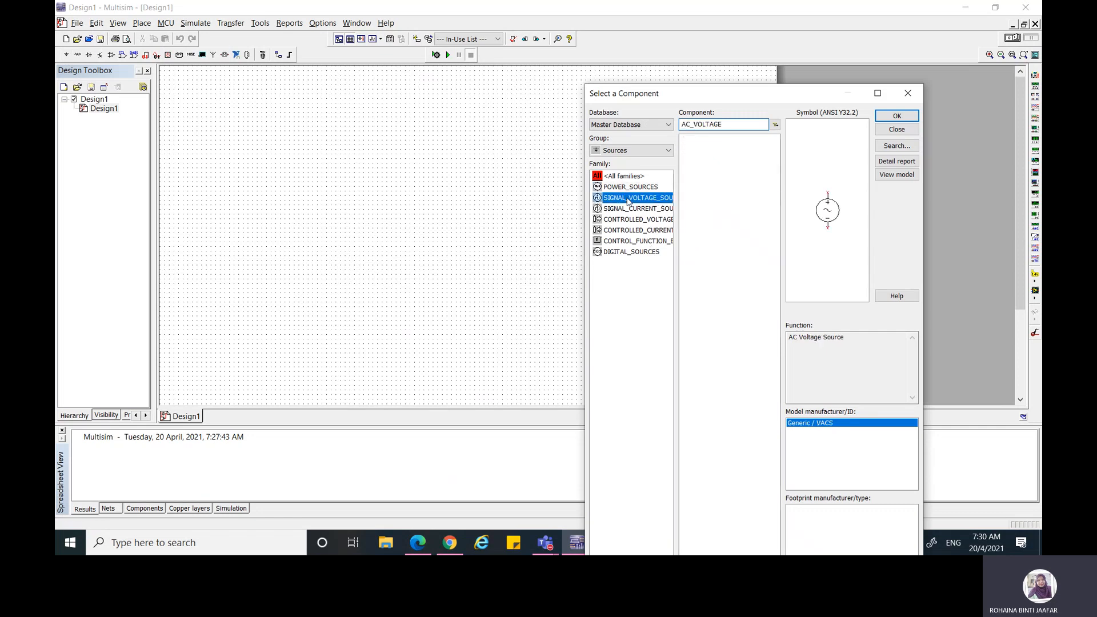
{"action": "left_click", "coordinate": [897, 116]}
{"action": "left_click", "coordinate": [248, 205]}
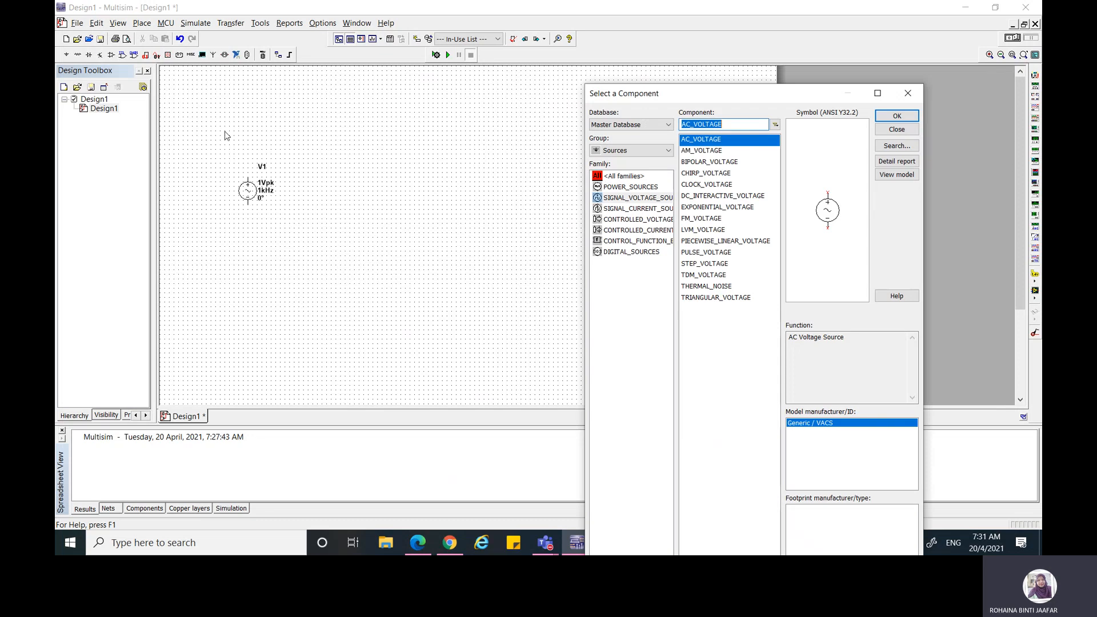
Step: Place a GROUND from the power sources below and to the right of the AC source, ending component placement
{"action": "left_click", "coordinate": [611, 191]}
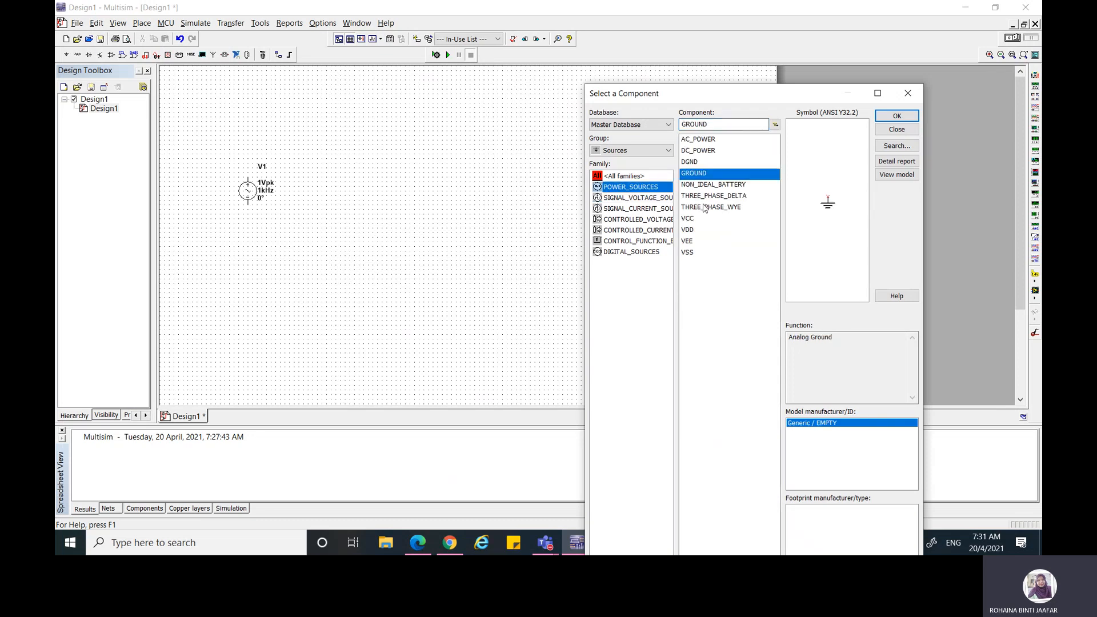
{"action": "left_click", "coordinate": [911, 120]}
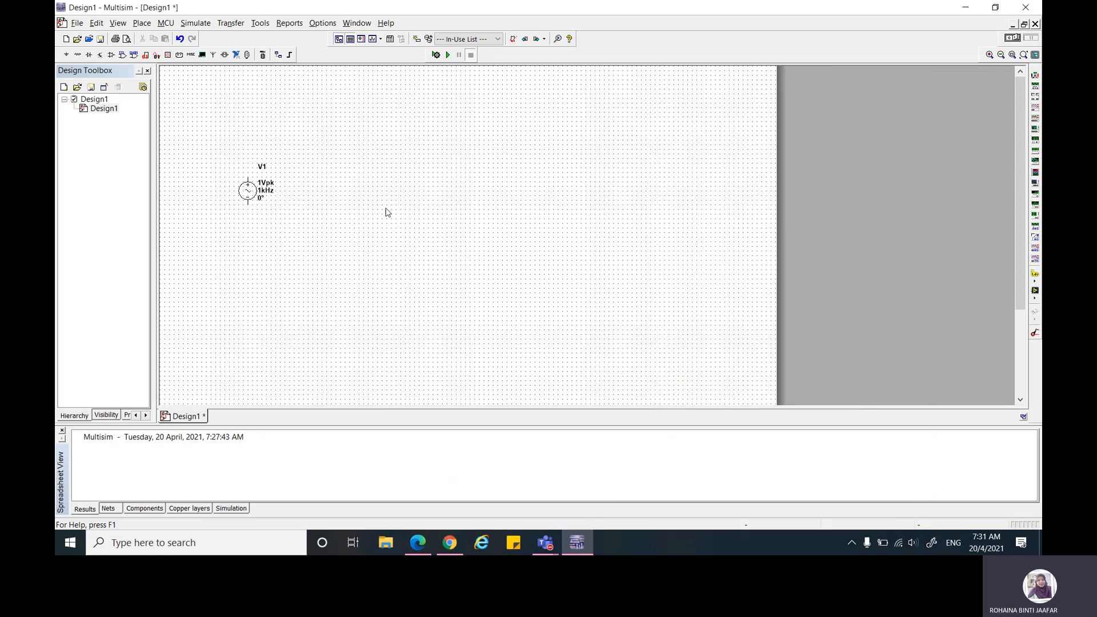
{"action": "left_click", "coordinate": [330, 245]}
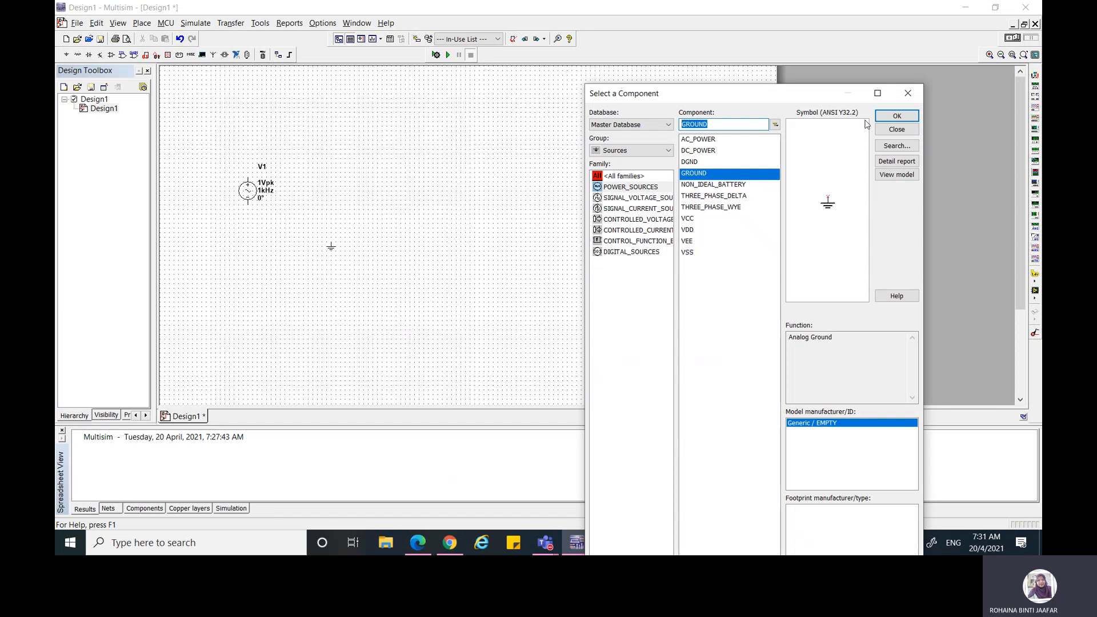
{"action": "left_click", "coordinate": [907, 95]}
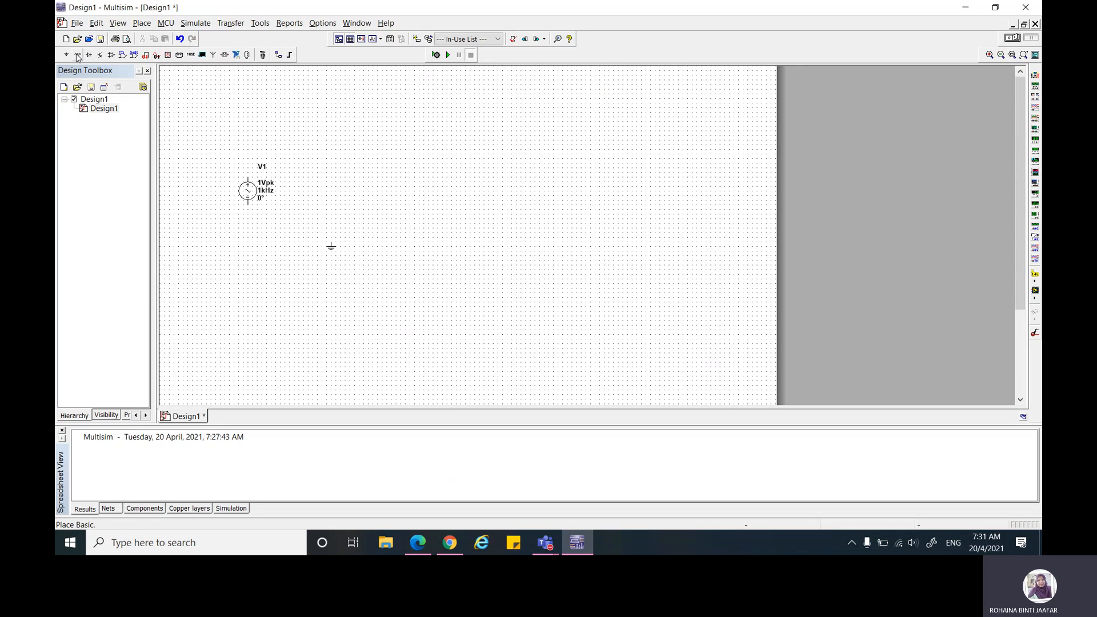
Step: Place a 2 mΩ resistor on the sheet, well to the right of the AC source
{"action": "left_click", "coordinate": [76, 56]}
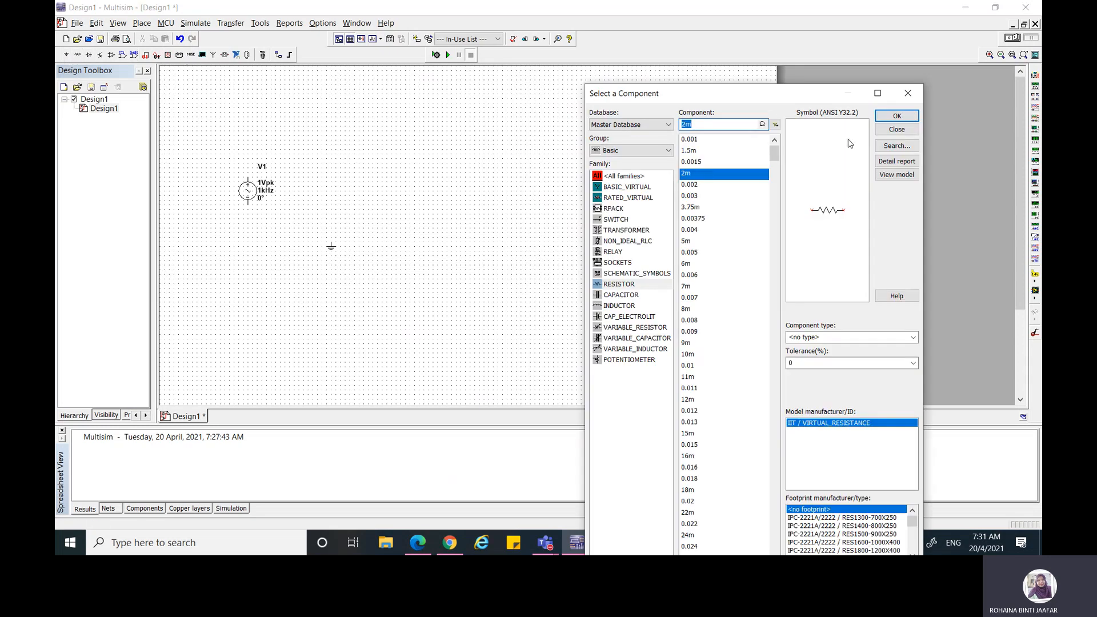
{"action": "left_click", "coordinate": [895, 116]}
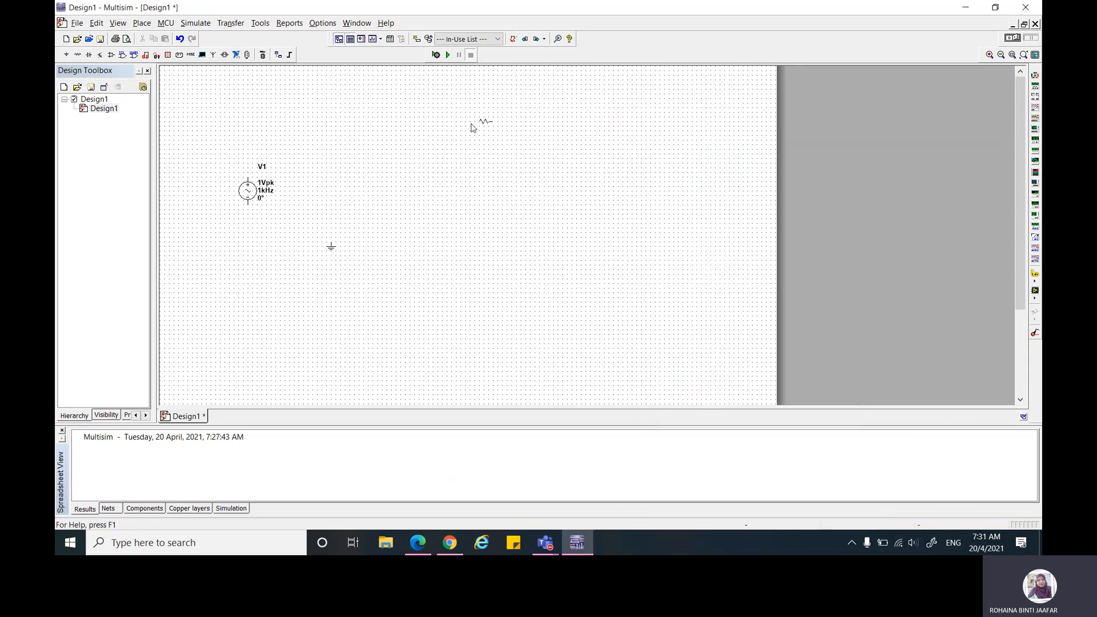
{"action": "left_click", "coordinate": [424, 183]}
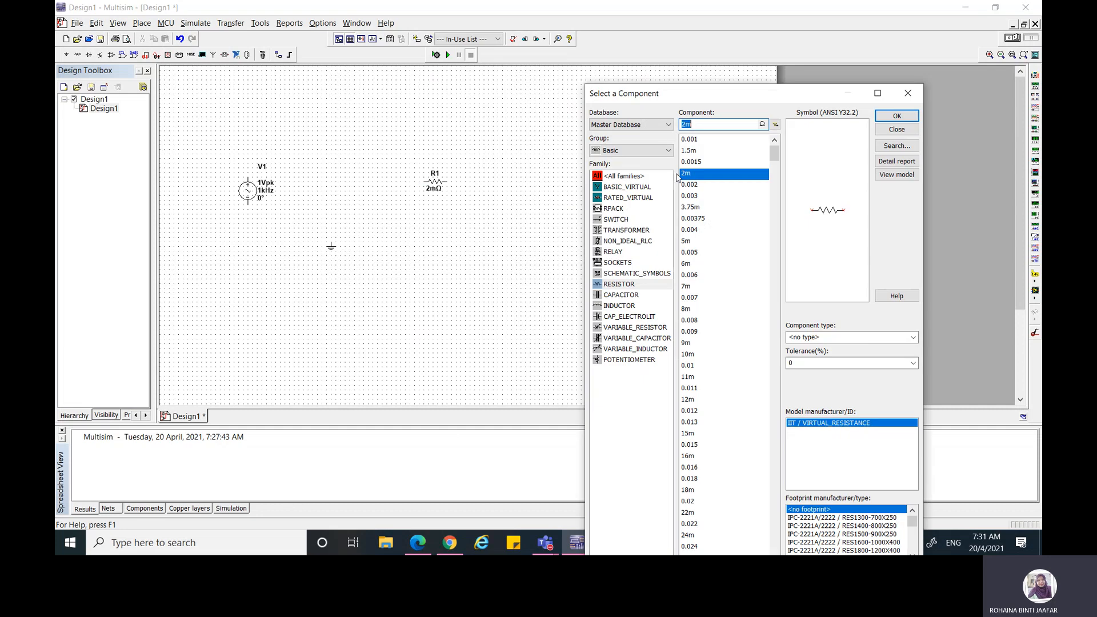
{"action": "left_click", "coordinate": [908, 94]}
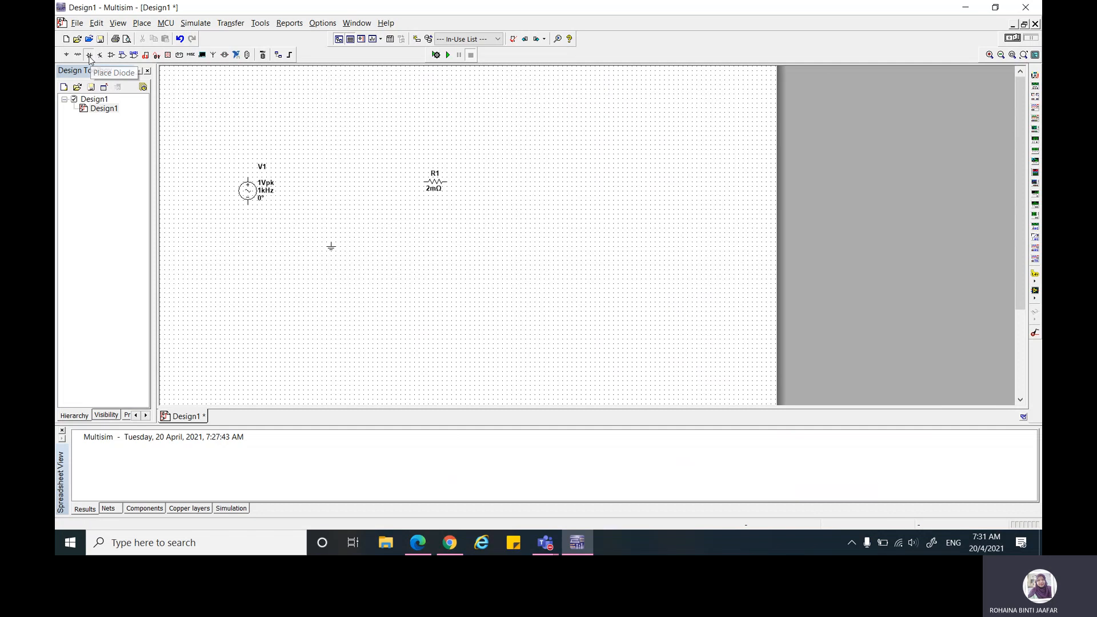
Step: Place a 2N1599 SCR from the diodes group above and between the AC source and the resistor
{"action": "left_click", "coordinate": [89, 56]}
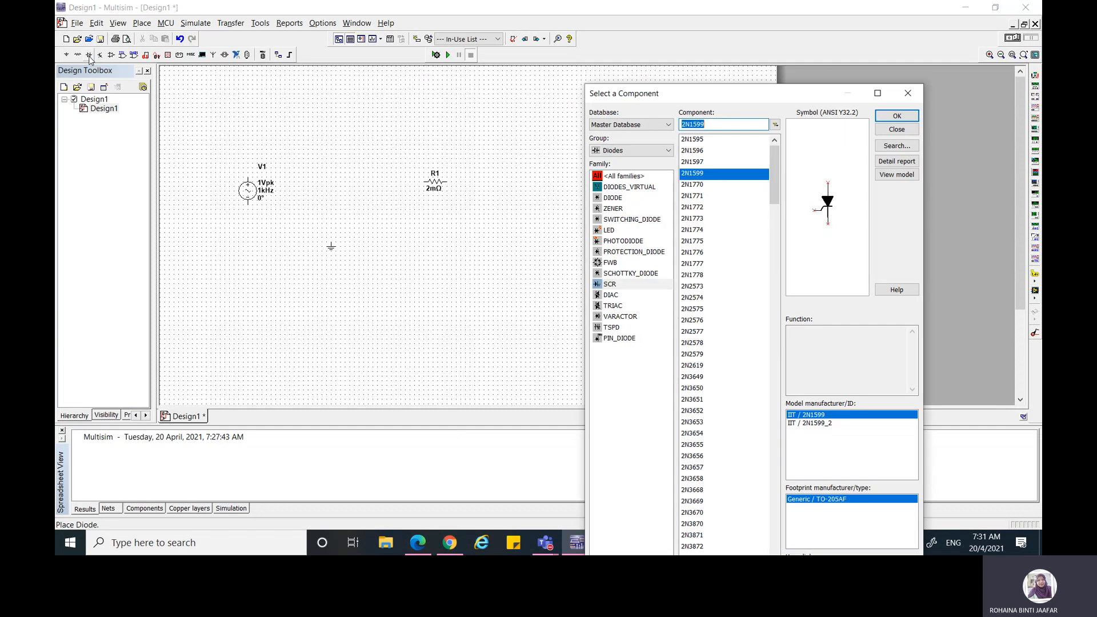
{"action": "left_click", "coordinate": [611, 287]}
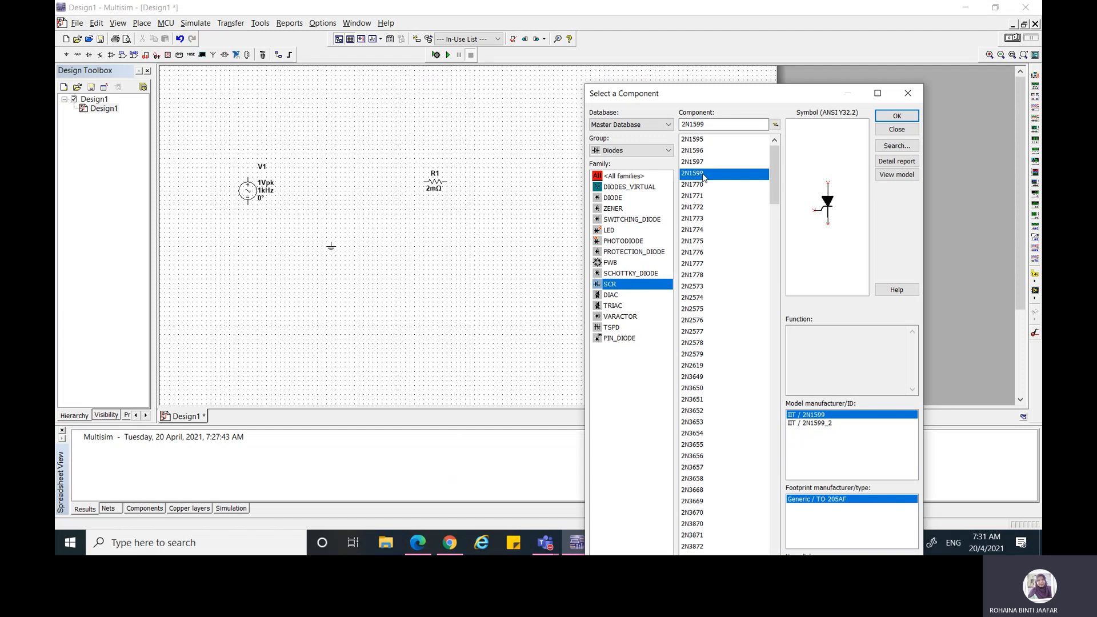
{"action": "left_click", "coordinate": [896, 116]}
{"action": "left_click", "coordinate": [334, 135]}
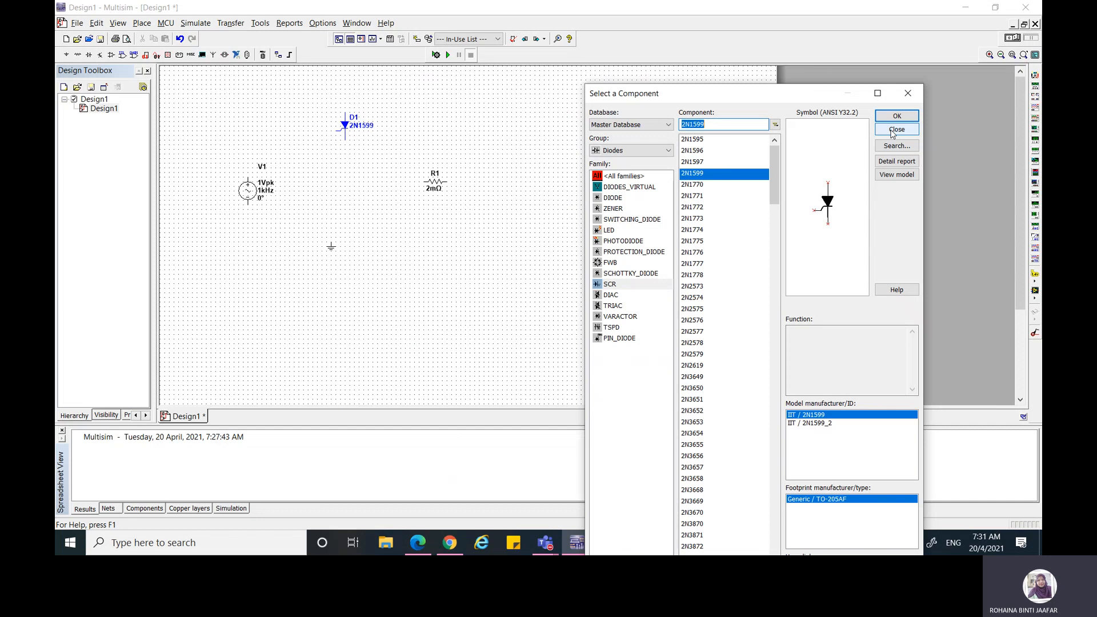
{"action": "left_click", "coordinate": [893, 130]}
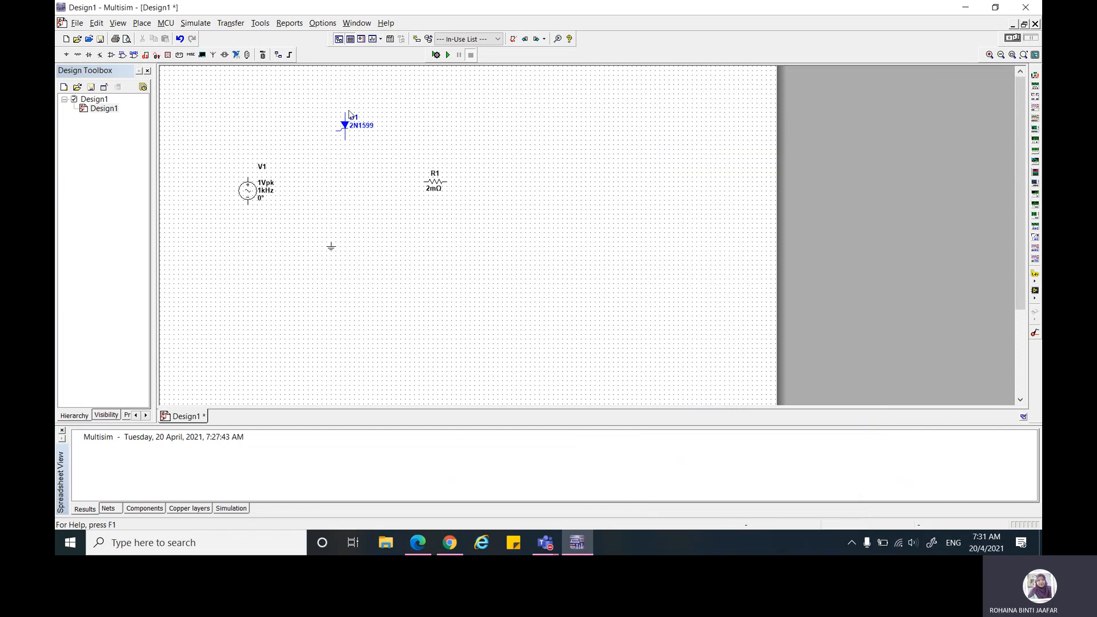
Step: Place a PULSE_VOLTAGE source from the signal voltage sources directly below the SCR
{"action": "left_click", "coordinate": [67, 55]}
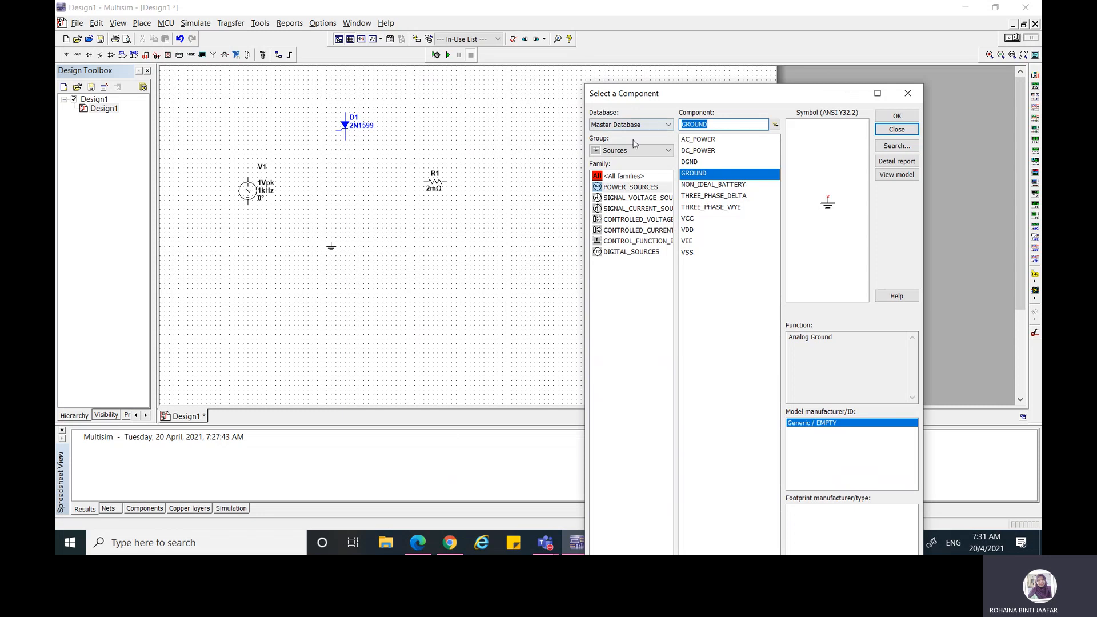
{"action": "left_click", "coordinate": [628, 199]}
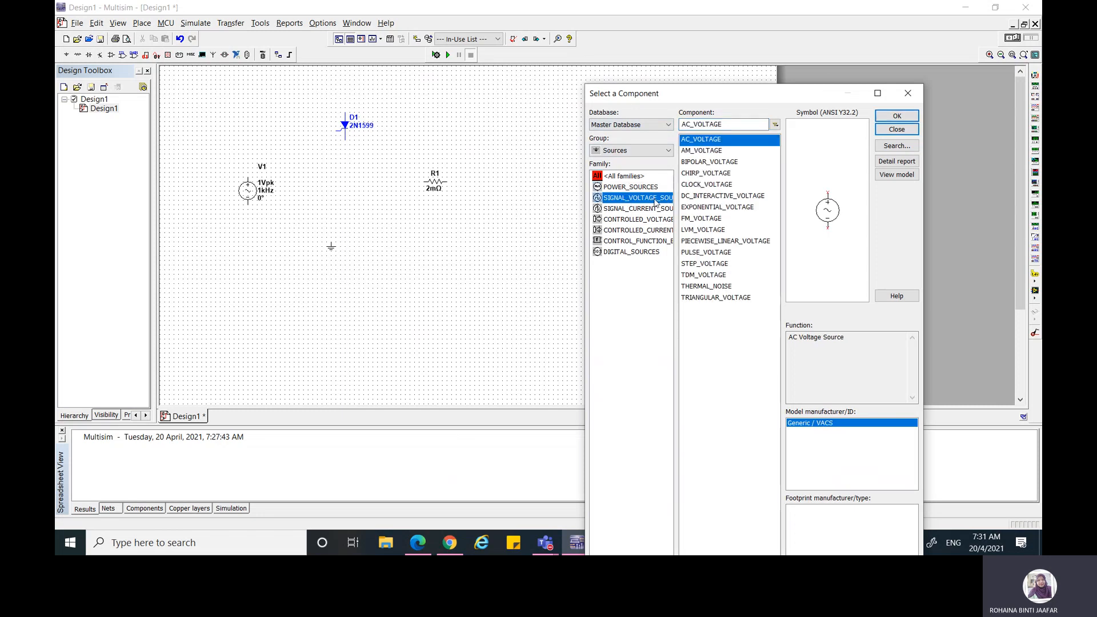
{"action": "left_click", "coordinate": [711, 253]}
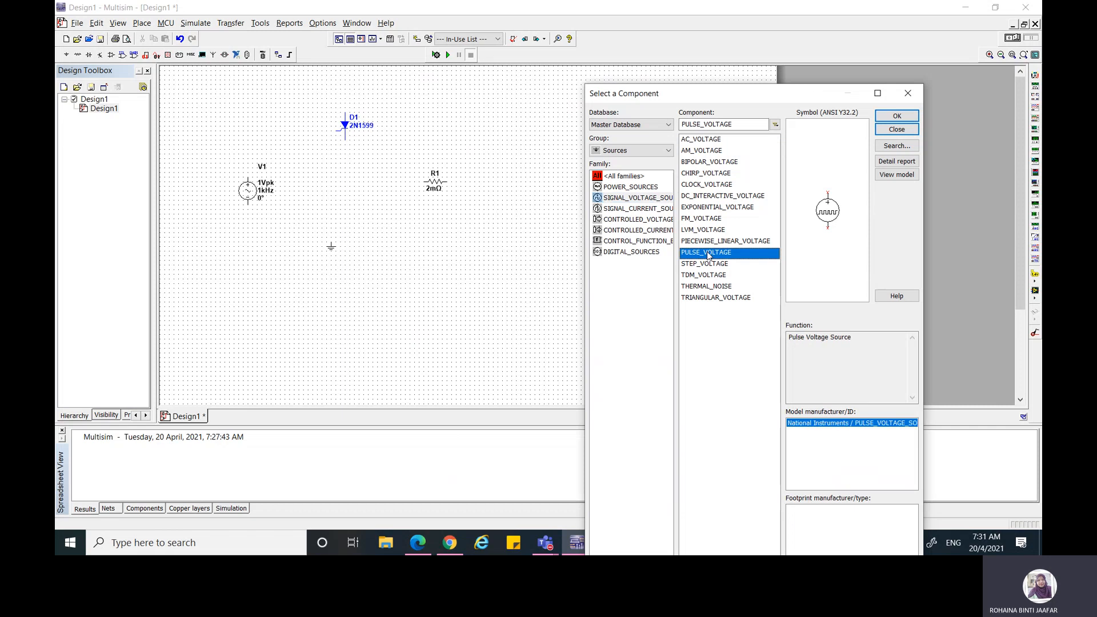
{"action": "left_click", "coordinate": [896, 116]}
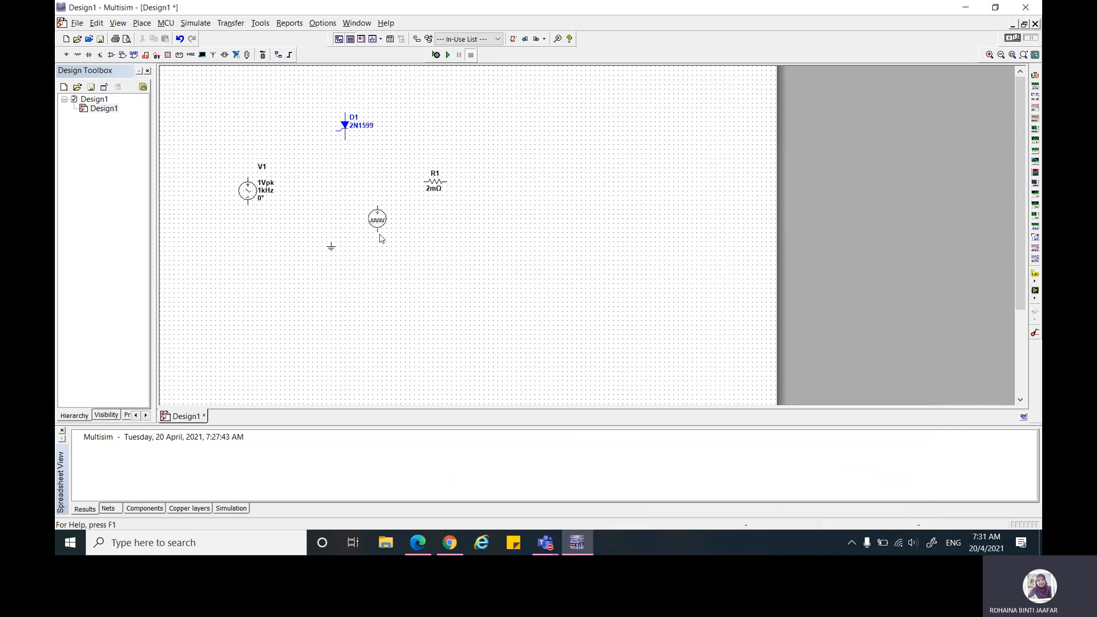
{"action": "left_click", "coordinate": [346, 210]}
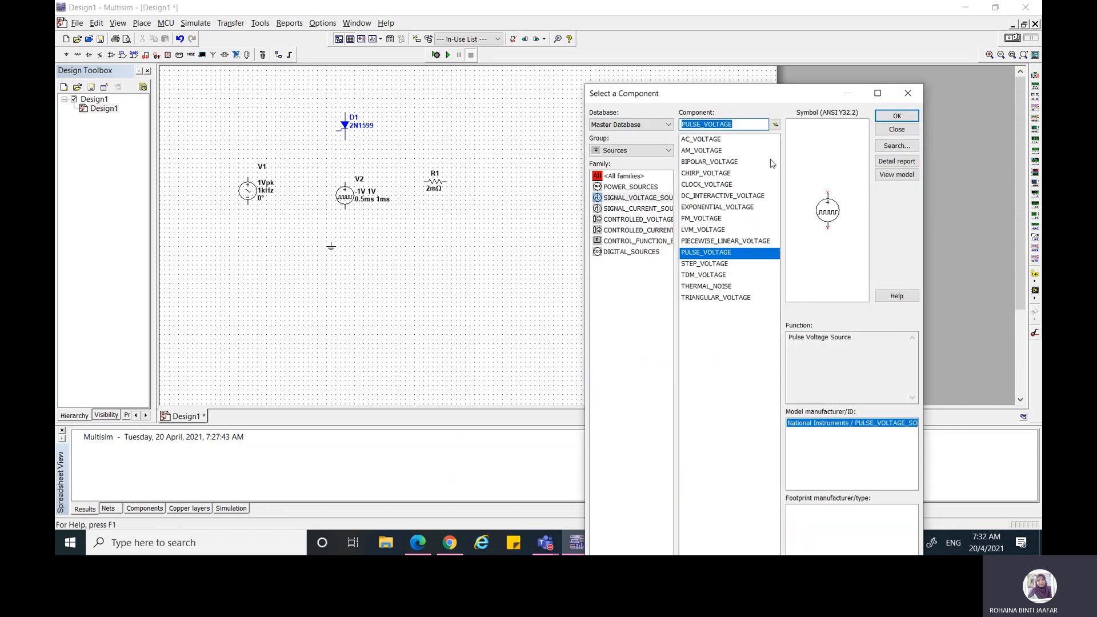
{"action": "left_click", "coordinate": [896, 129]}
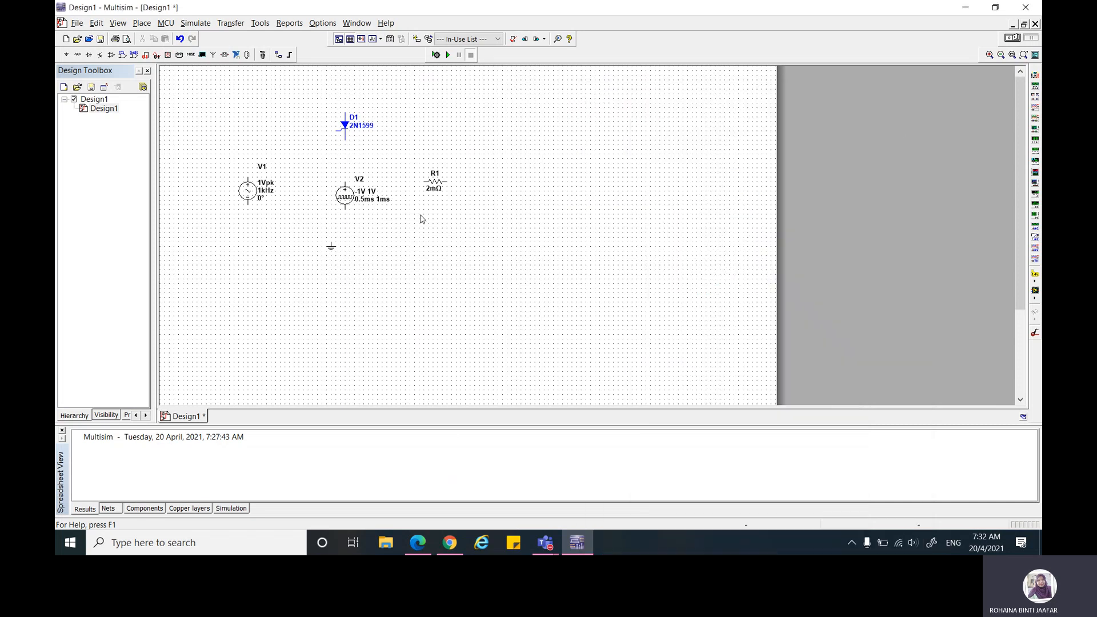
Step: Rearrange the sources and ground: move the ground lower and rightward, V1 slightly down, and V2 slightly up
{"action": "left_click", "coordinate": [331, 246]}
{"action": "left_click_drag", "start_coordinate": [353, 272], "coordinate": [354, 271]}
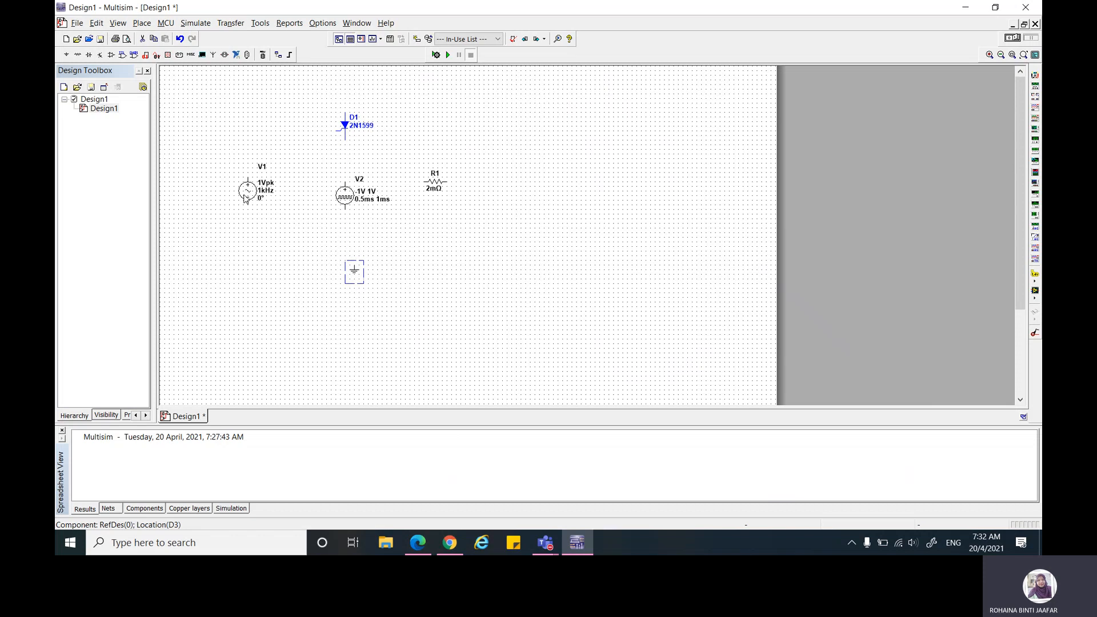
{"action": "left_click_drag", "start_coordinate": [246, 197], "coordinate": [246, 202]}
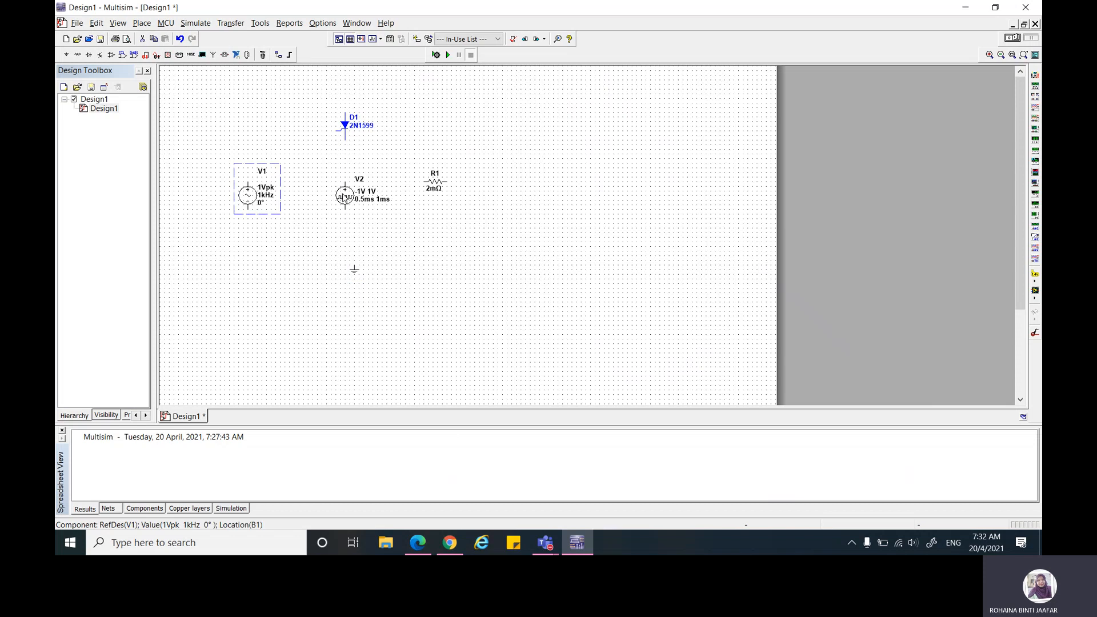
{"action": "left_click_drag", "start_coordinate": [345, 197], "coordinate": [345, 188]}
Step: Rotate SCR D1 90° counter clockwise and resistor R1 90° clockwise
{"action": "right_click", "coordinate": [348, 130]}
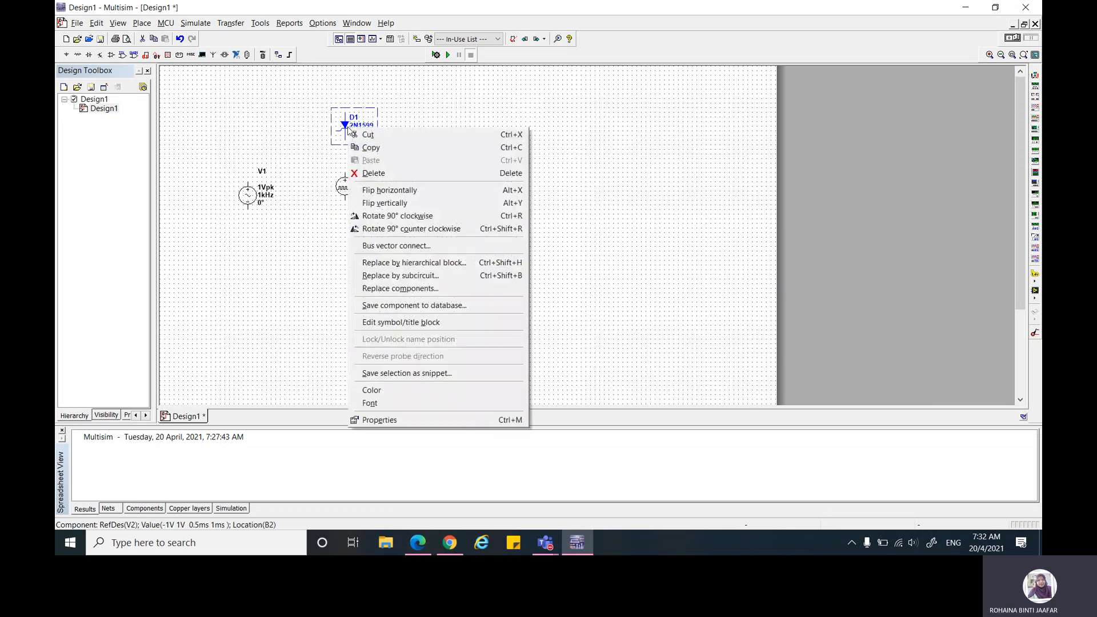
{"action": "left_click", "coordinate": [400, 228]}
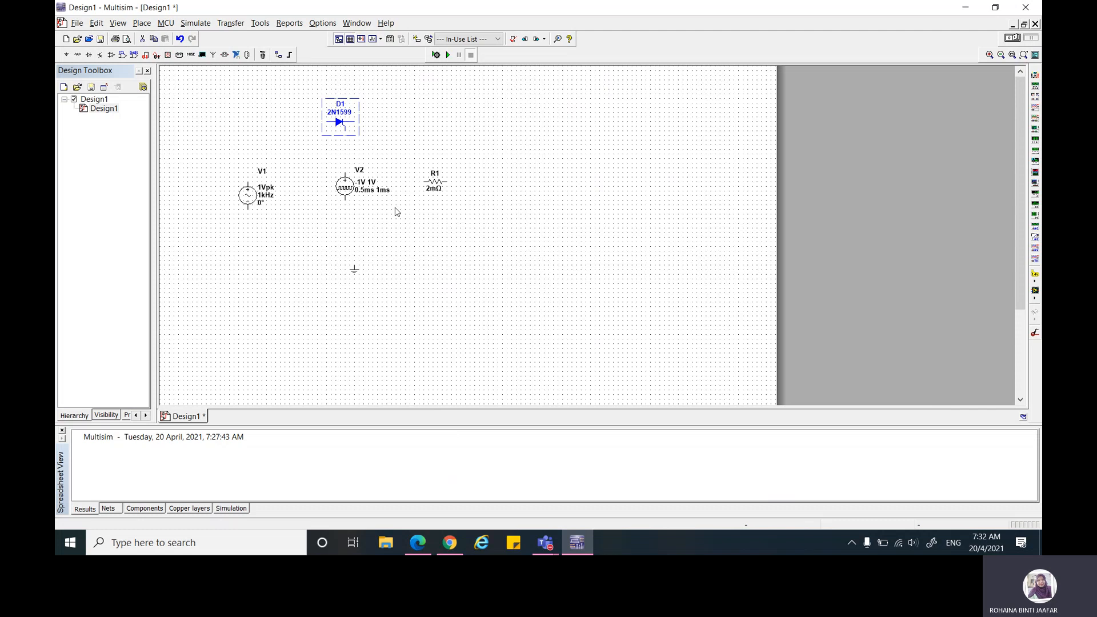
{"action": "right_click", "coordinate": [434, 182]}
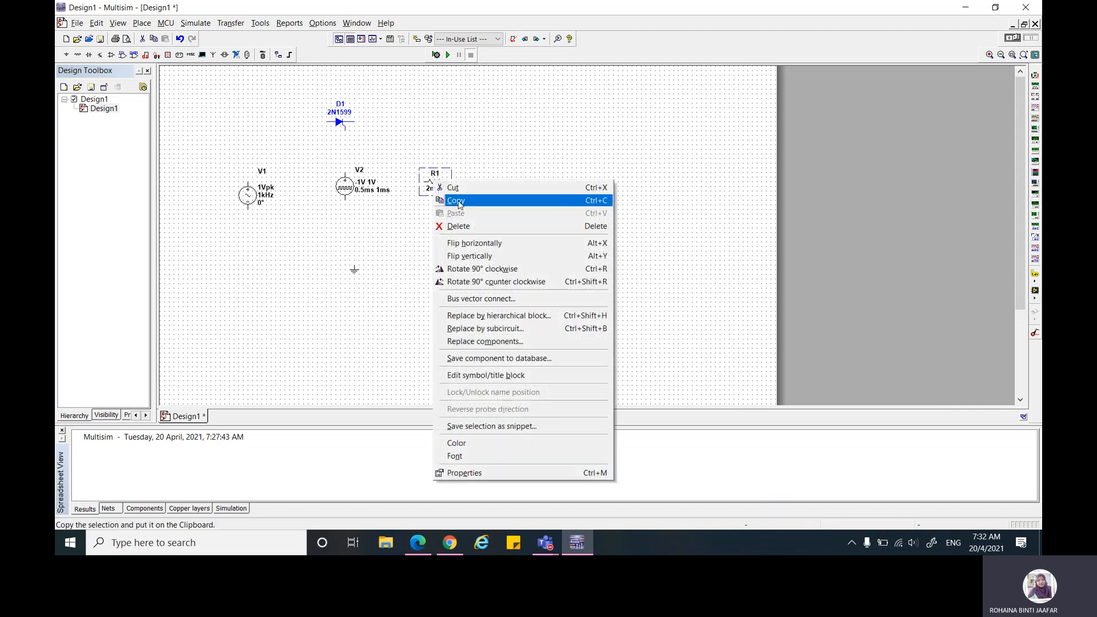
{"action": "left_click", "coordinate": [463, 268]}
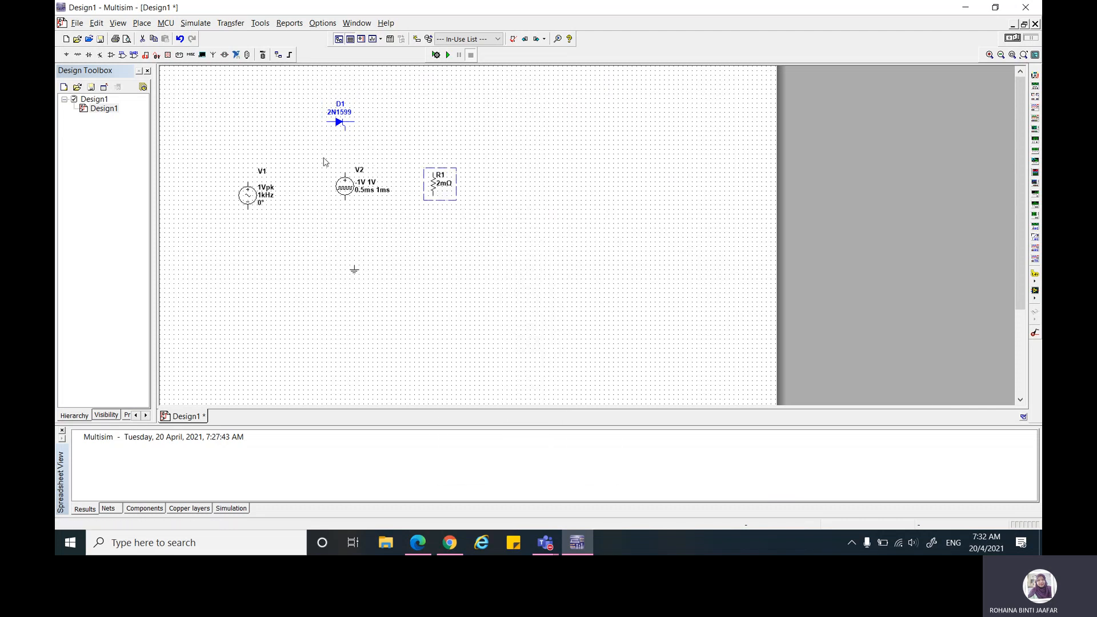
Step: Shift V1 slightly up, then wire its positive terminal to the SCR anode and the SCR cathode to the upper end of R1
{"action": "left_click", "coordinate": [247, 193]}
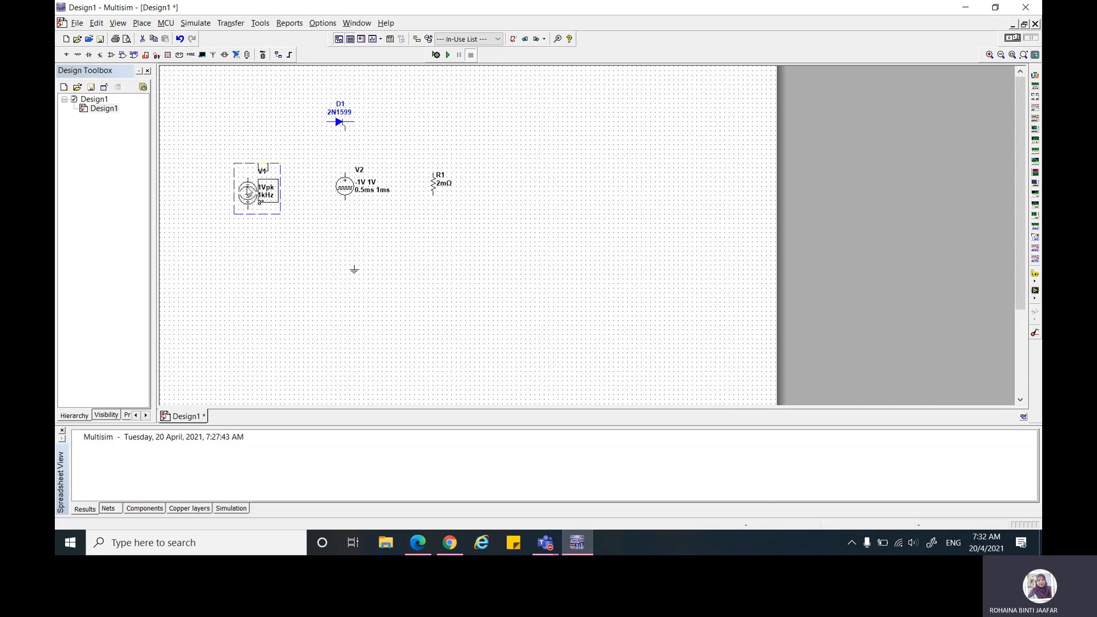
{"action": "left_click_drag", "start_coordinate": [248, 193], "coordinate": [248, 188]}
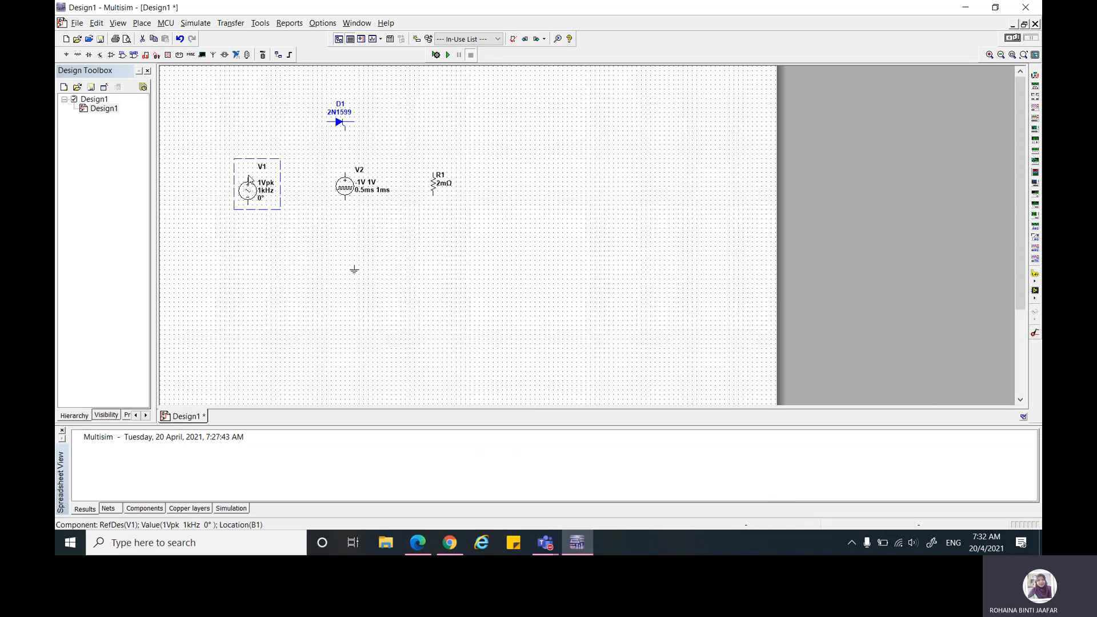
{"action": "left_click", "coordinate": [283, 145]}
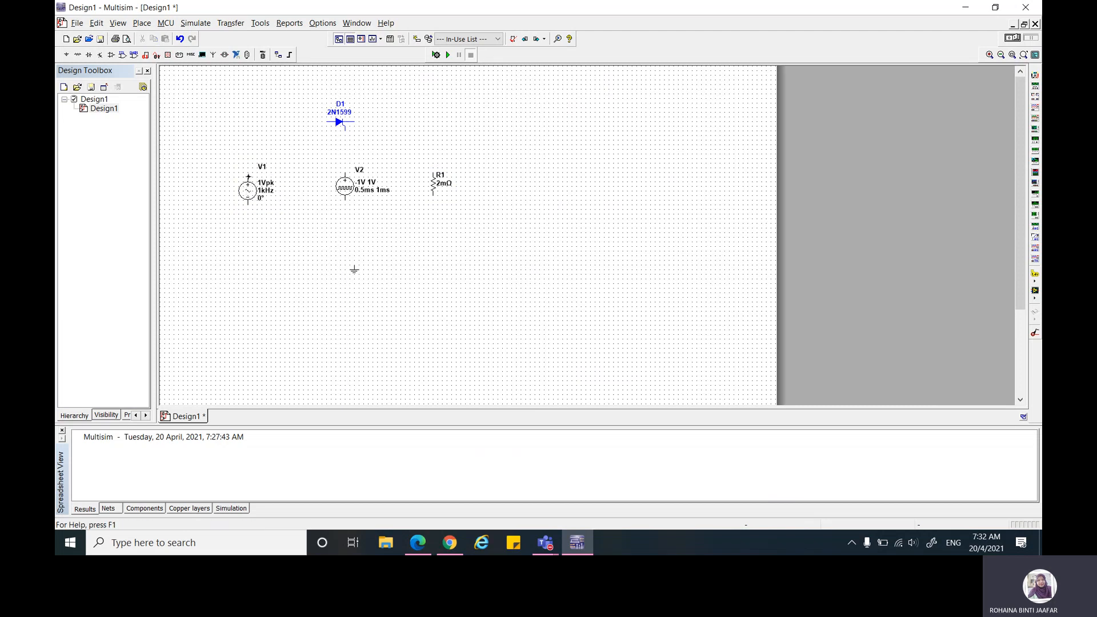
{"action": "left_click", "coordinate": [248, 176]}
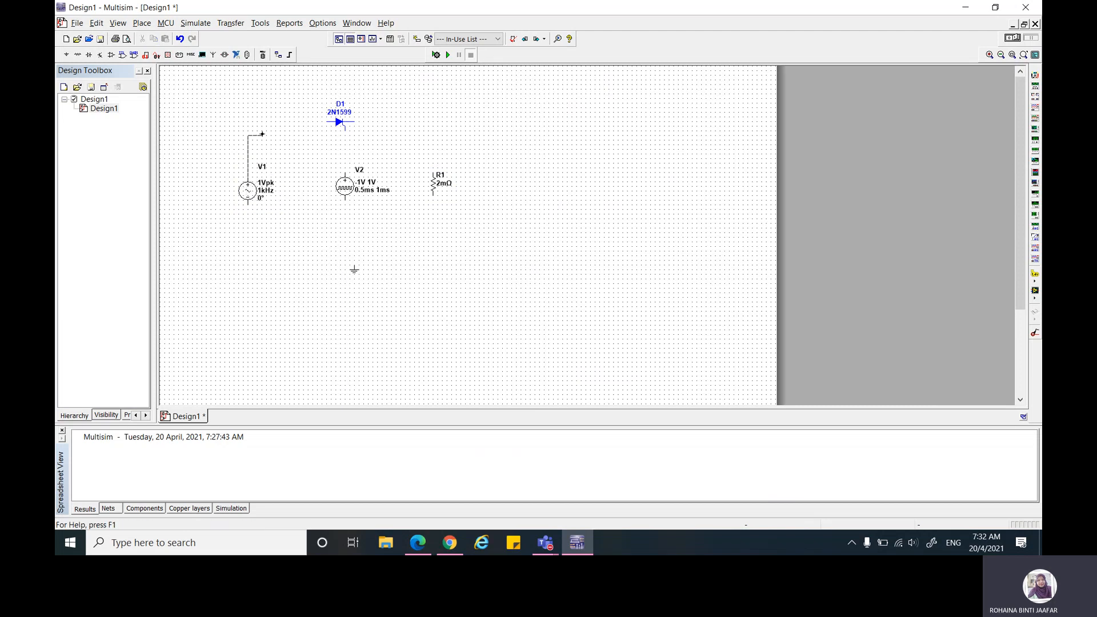
{"action": "left_click", "coordinate": [326, 121]}
{"action": "left_click", "coordinate": [353, 122]}
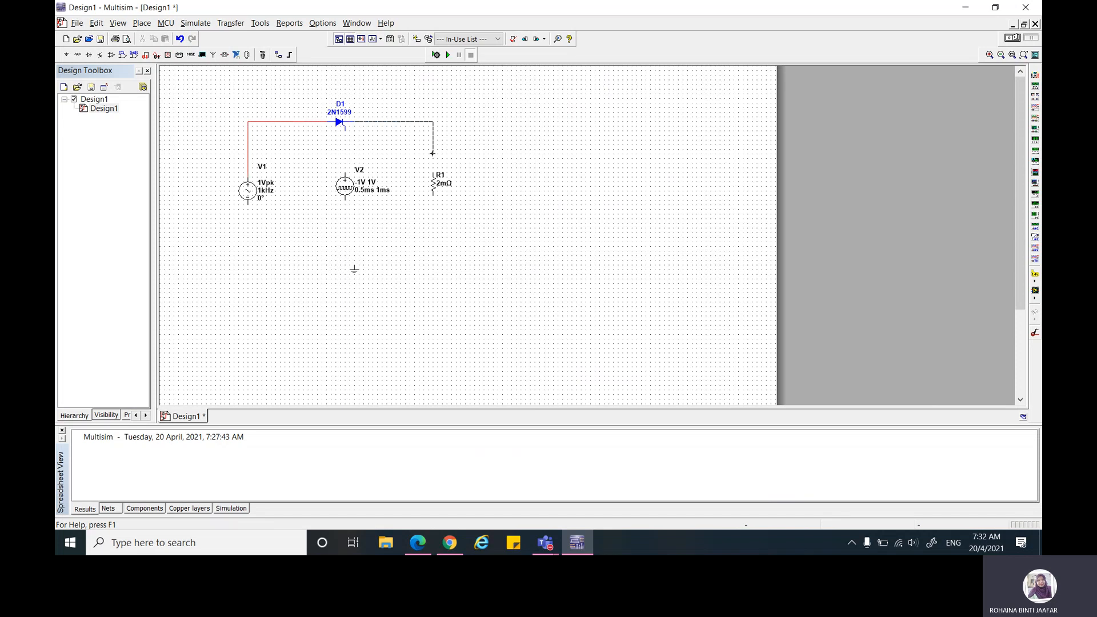
{"action": "left_click", "coordinate": [432, 170]}
Step: Wire V1's negative terminal to the lower end of R1, nudge R1 outward to straighten its wire, and lower the return wire below V2
{"action": "left_click", "coordinate": [248, 203]}
{"action": "left_click", "coordinate": [433, 195]}
{"action": "left_click", "coordinate": [433, 192]}
{"action": "left_click_drag", "start_coordinate": [433, 192], "coordinate": [438, 192]}
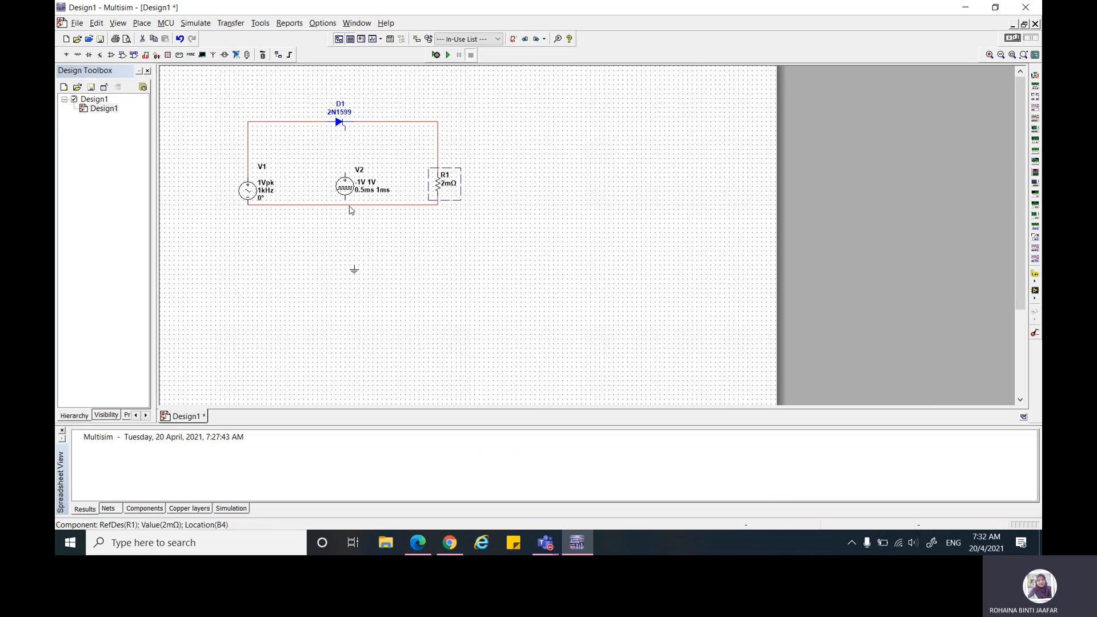
{"action": "left_click_drag", "start_coordinate": [350, 205], "coordinate": [354, 243]}
{"action": "left_click", "coordinate": [362, 227]}
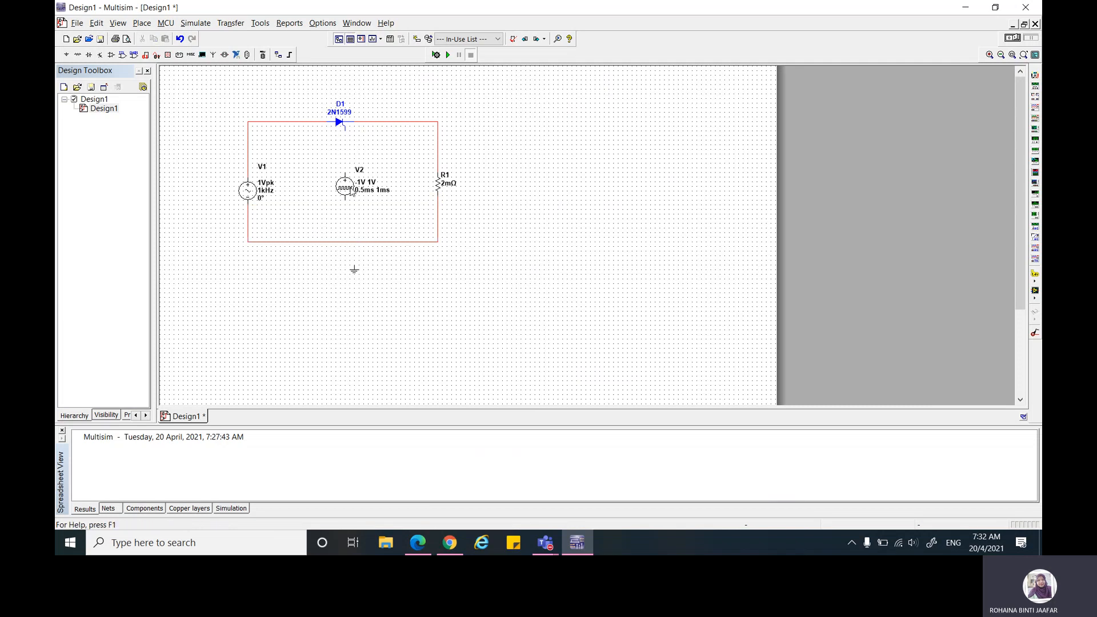
Step: Wire the SCR gate to V2's positive terminal and align V2 directly beneath the gate
{"action": "left_click_drag", "start_coordinate": [350, 192], "coordinate": [341, 194]}
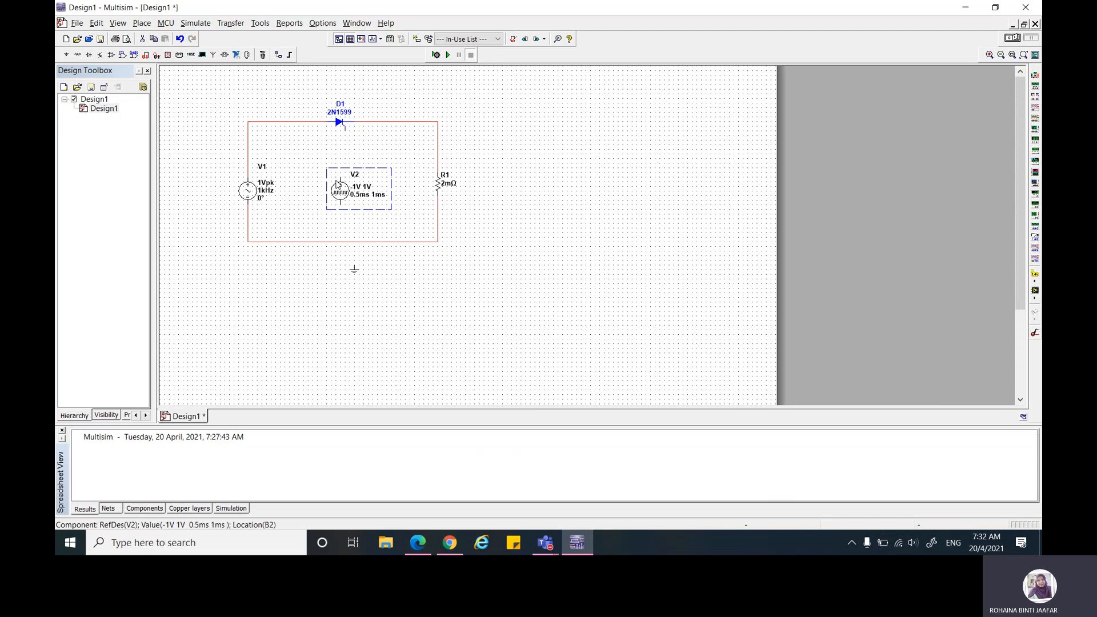
{"action": "left_click", "coordinate": [344, 131]}
{"action": "left_click", "coordinate": [341, 178]}
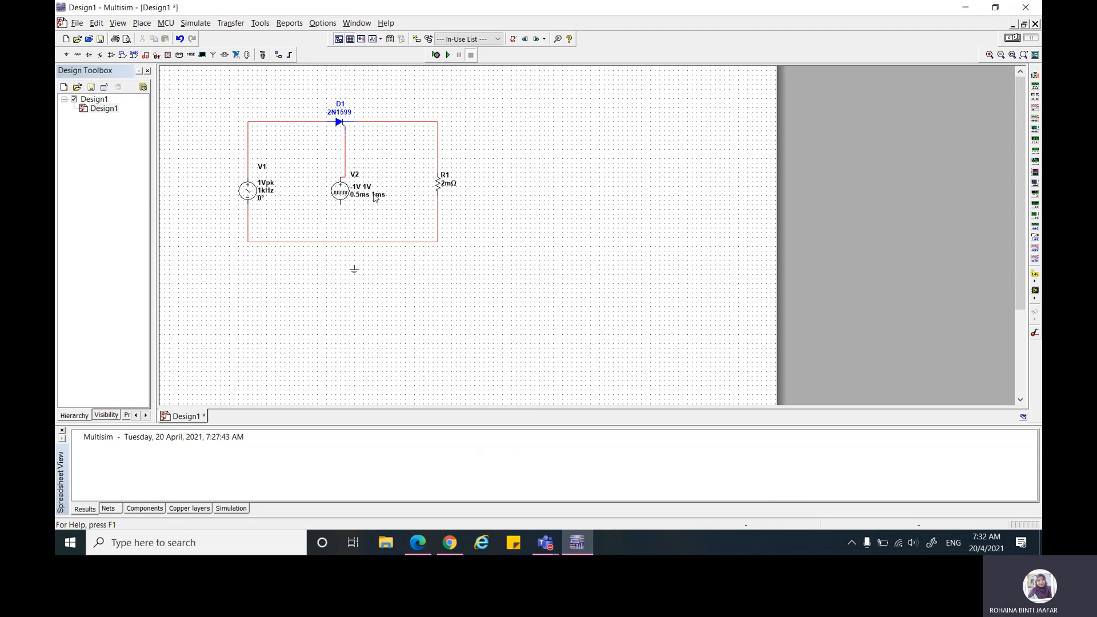
{"action": "left_click_drag", "start_coordinate": [349, 200], "coordinate": [355, 205]}
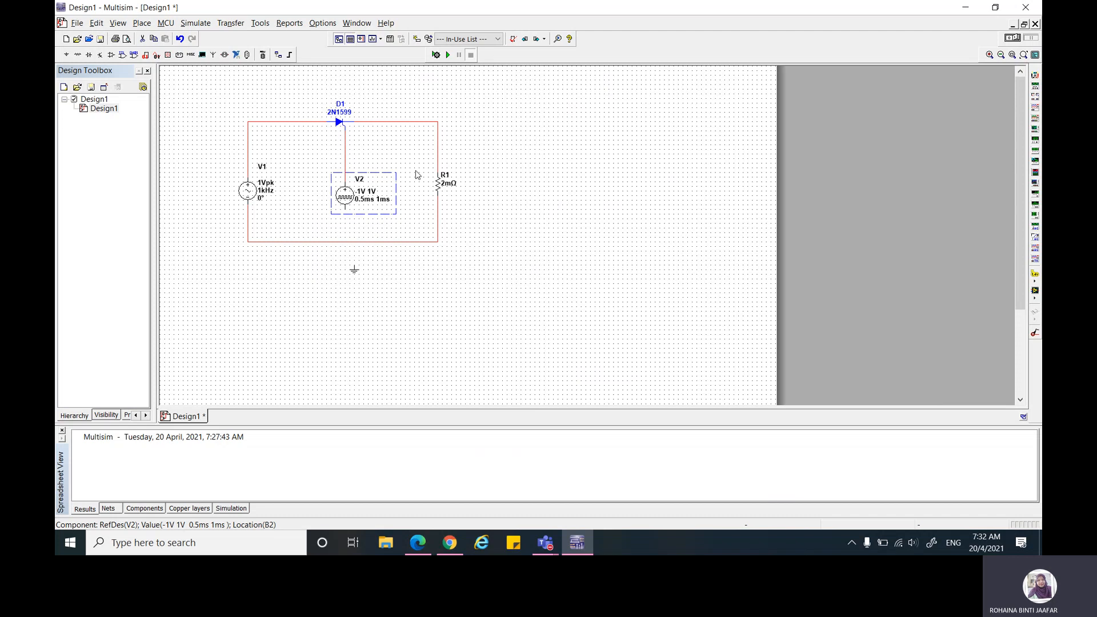
Step: Wire the ground and V2's negative terminal to the circuit's lower return wire
{"action": "left_click", "coordinate": [354, 265]}
{"action": "left_click", "coordinate": [353, 242]}
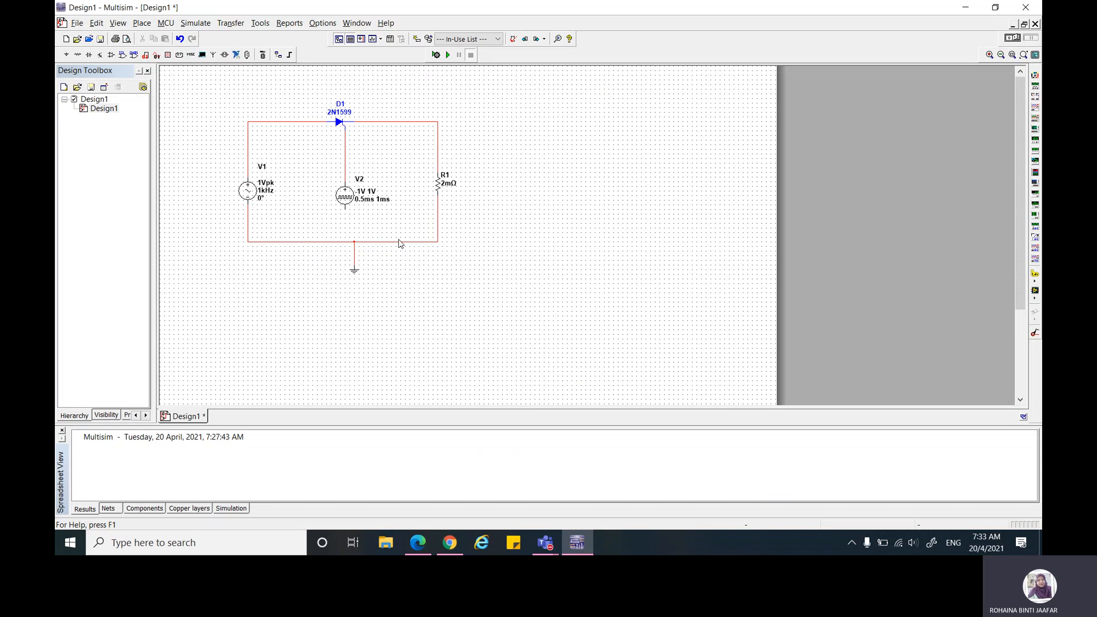
{"action": "left_click", "coordinate": [345, 210]}
{"action": "left_click", "coordinate": [345, 242]}
Step: Set the AC source V1 to 240 V peak and a frequency of 50 Hz
{"action": "double_click", "coordinate": [267, 188]}
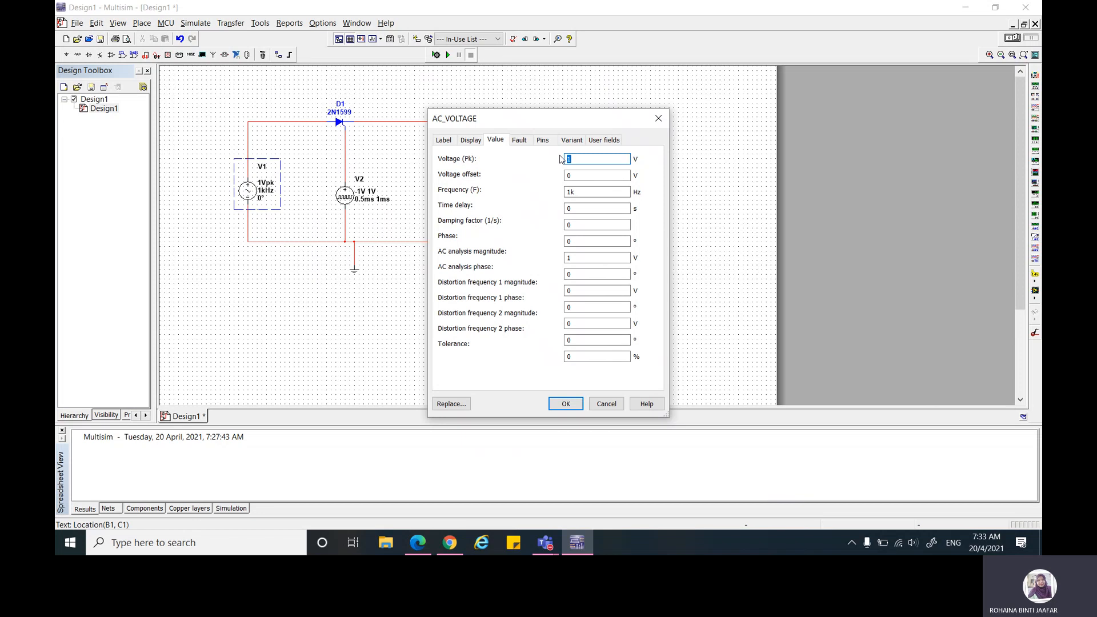
{"action": "type", "text": "240"}
{"action": "double_click", "coordinate": [567, 192]}
{"action": "type", "text": "50"}
{"action": "left_click", "coordinate": [566, 403]}
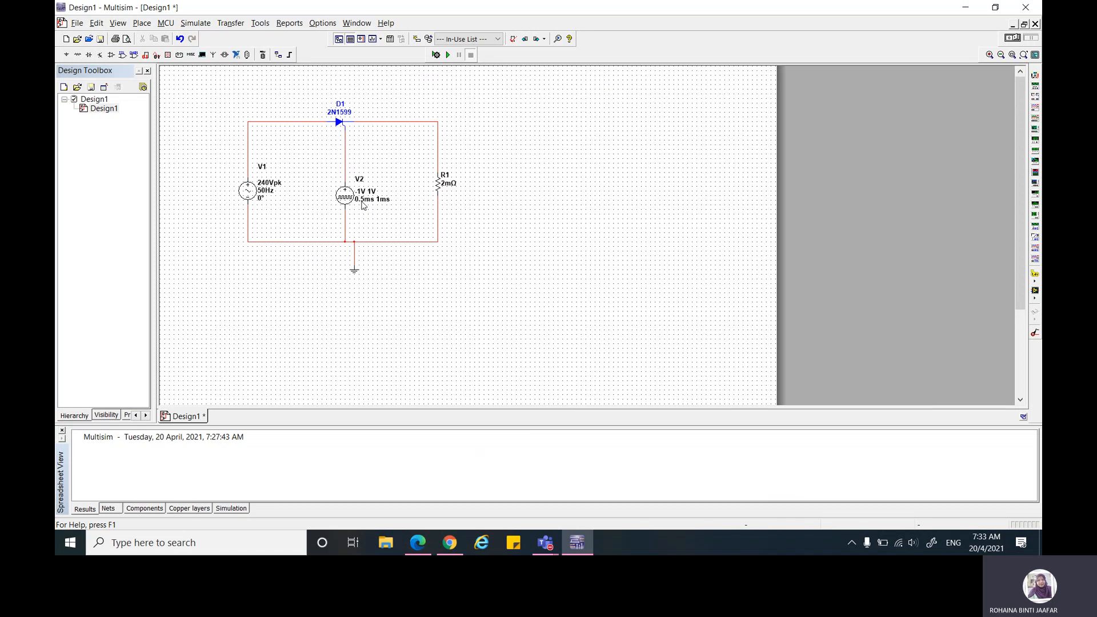
Step: Set the resistance of R1 to 680 Ω
{"action": "double_click", "coordinate": [452, 184]}
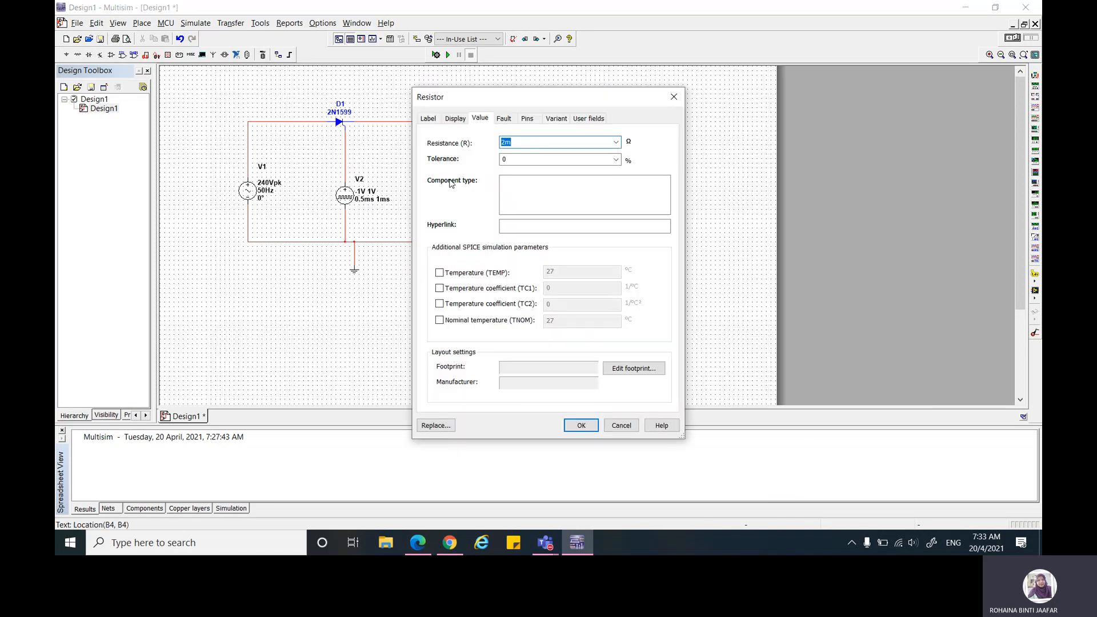
{"action": "type", "text": "680"}
{"action": "left_click", "coordinate": [581, 425]}
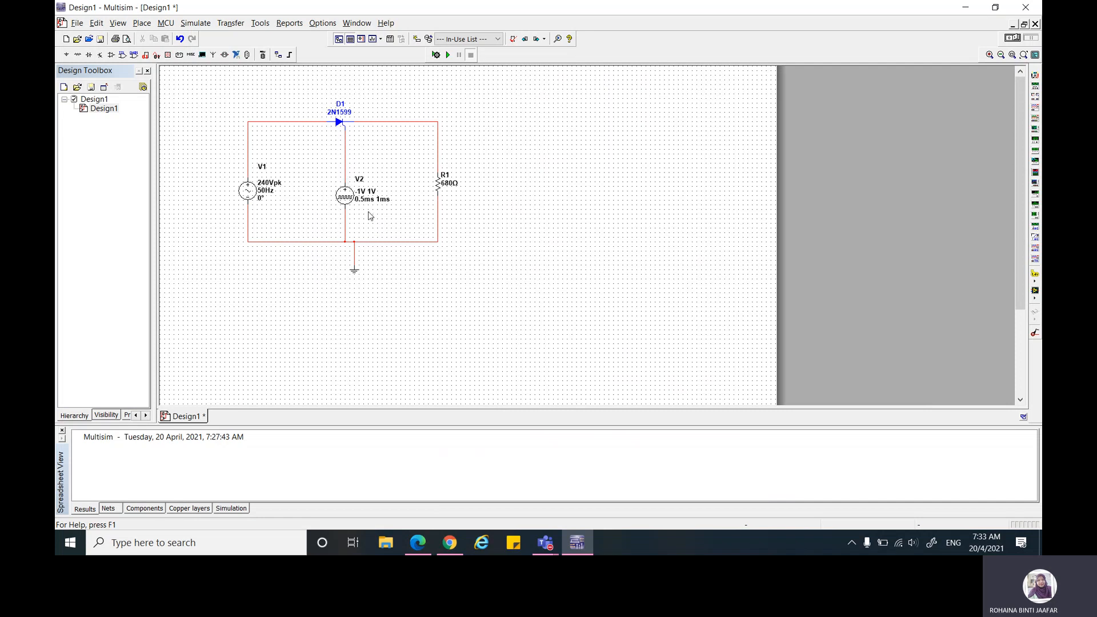
Step: Following the lab sheet's voltage pulse settings, set V2's initial value to 0 V, pulse width to 0.0001 s and period to 0.02 s
{"action": "left_click", "coordinate": [420, 546]}
{"action": "scroll", "coordinate": [513, 353], "scroll_direction": "down", "scroll_amount": 3}
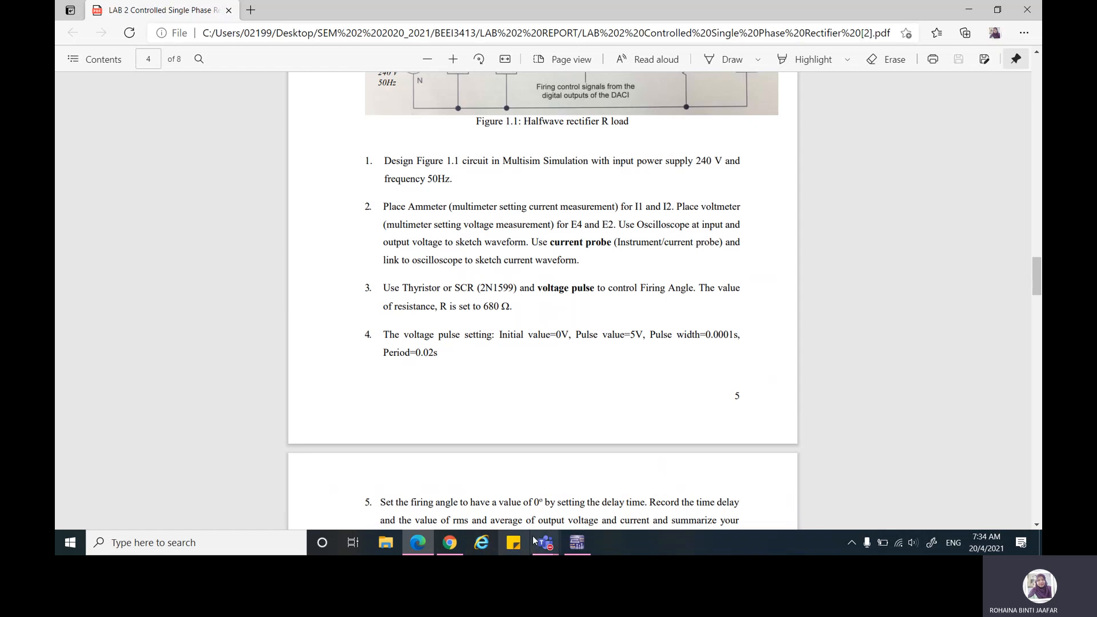
{"action": "left_click", "coordinate": [585, 542]}
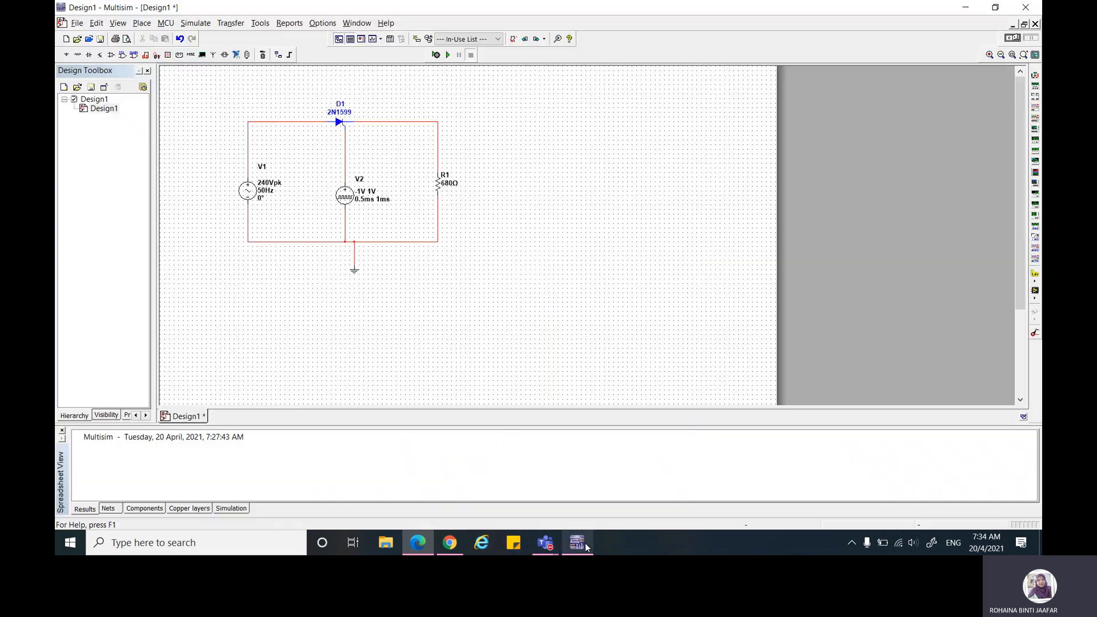
{"action": "double_click", "coordinate": [374, 197]}
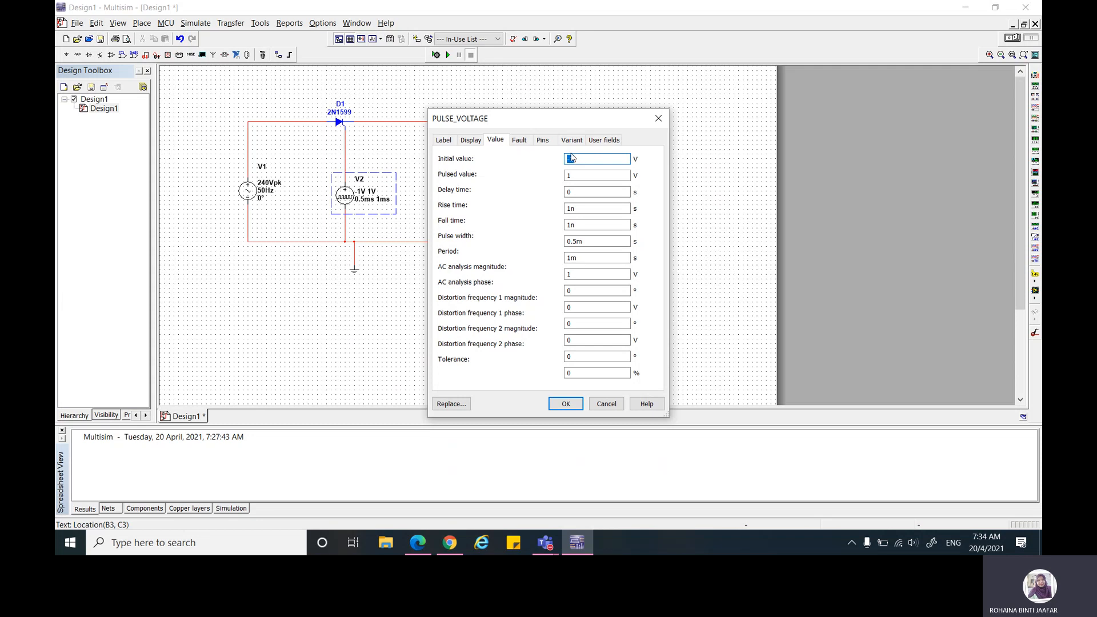
{"action": "type", "text": "0"}
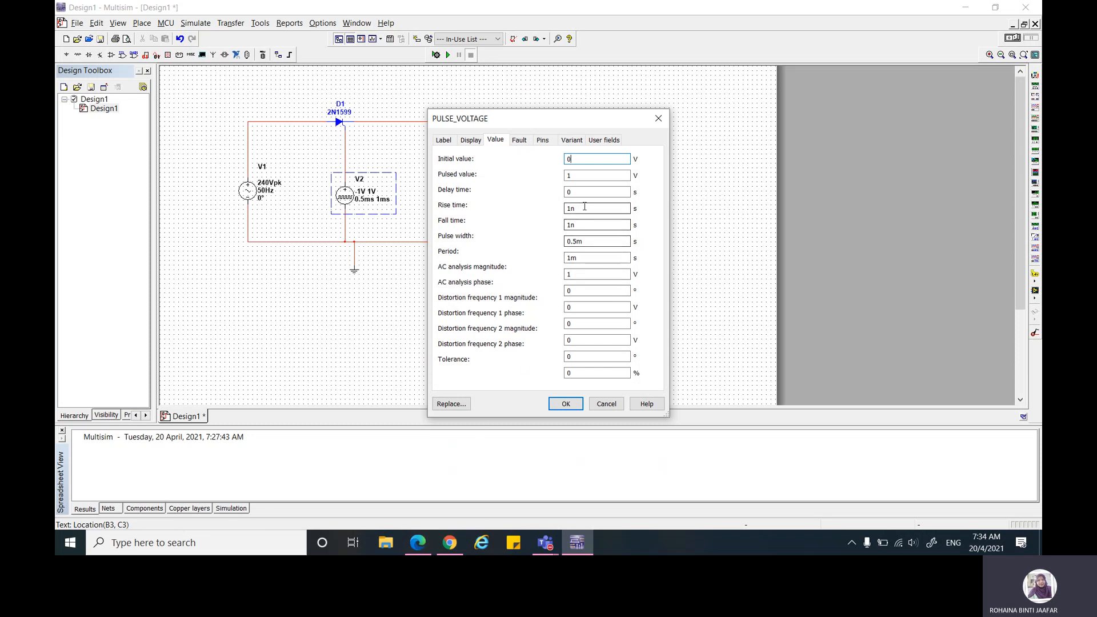
{"action": "double_click", "coordinate": [589, 241]}
{"action": "type", "text": "0"}
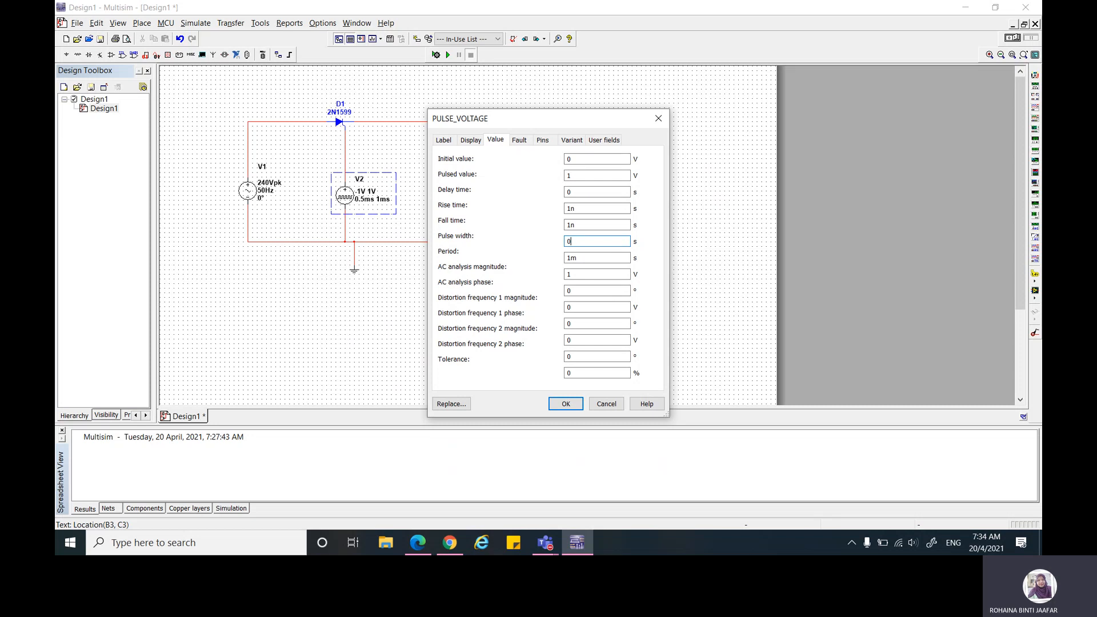
{"action": "type", "text": ".0001"}
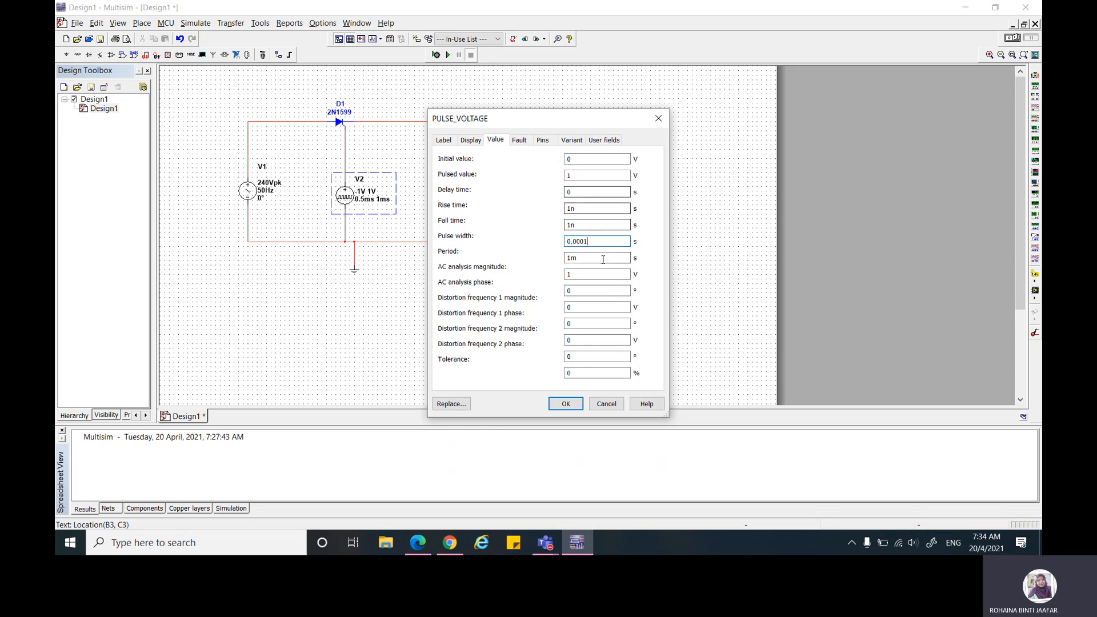
{"action": "key", "text": "Tab"}
{"action": "type", "text": "0."}
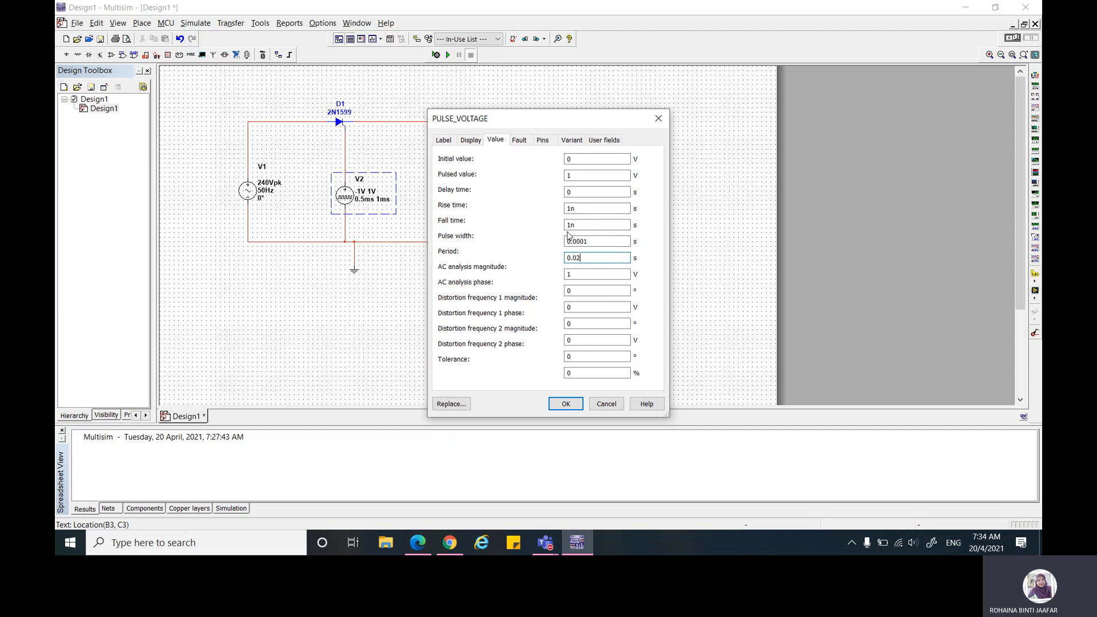
Step: Recheck the pulse settings in the lab sheet, set V2's pulsed value to 5 V, and apply the source properties
{"action": "left_click", "coordinate": [409, 550]}
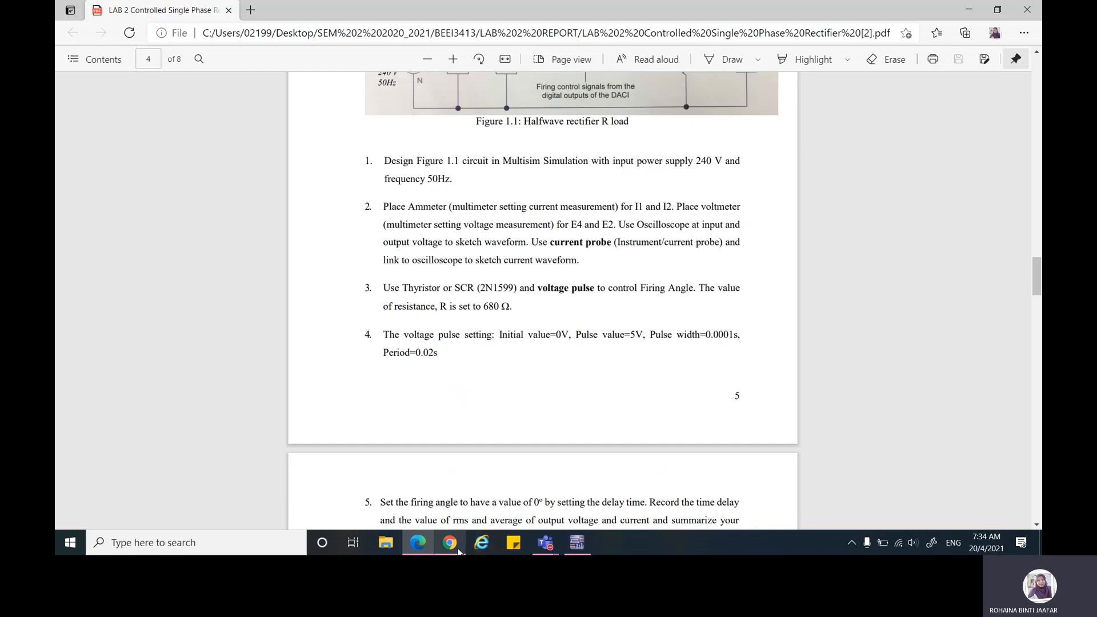
{"action": "left_click", "coordinate": [573, 543]}
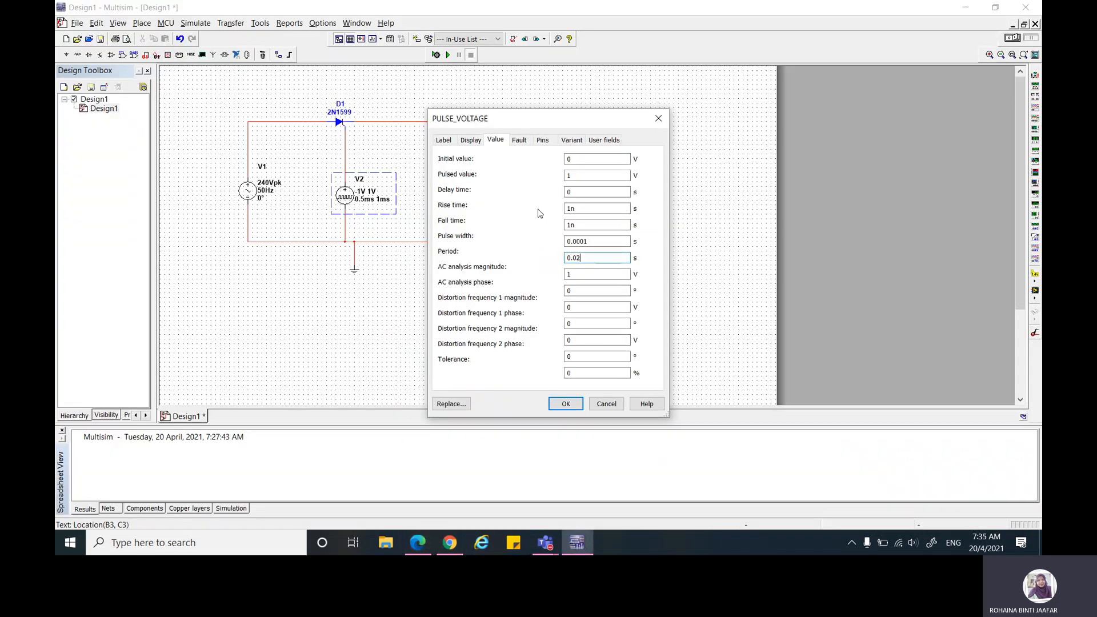
{"action": "double_click", "coordinate": [576, 176]}
{"action": "type", "text": "5"}
{"action": "left_click", "coordinate": [563, 404]}
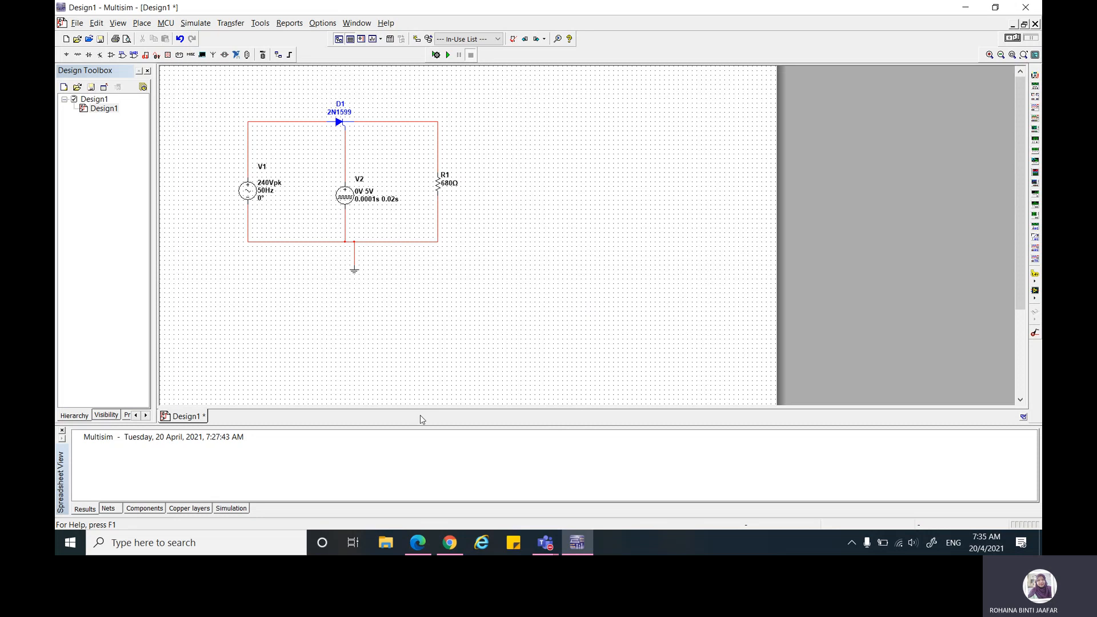
Step: Switch to the lab sheet PDF, go to Table 1.1, and handwrite 0° in the first firing angle cell
{"action": "left_click", "coordinate": [475, 477]}
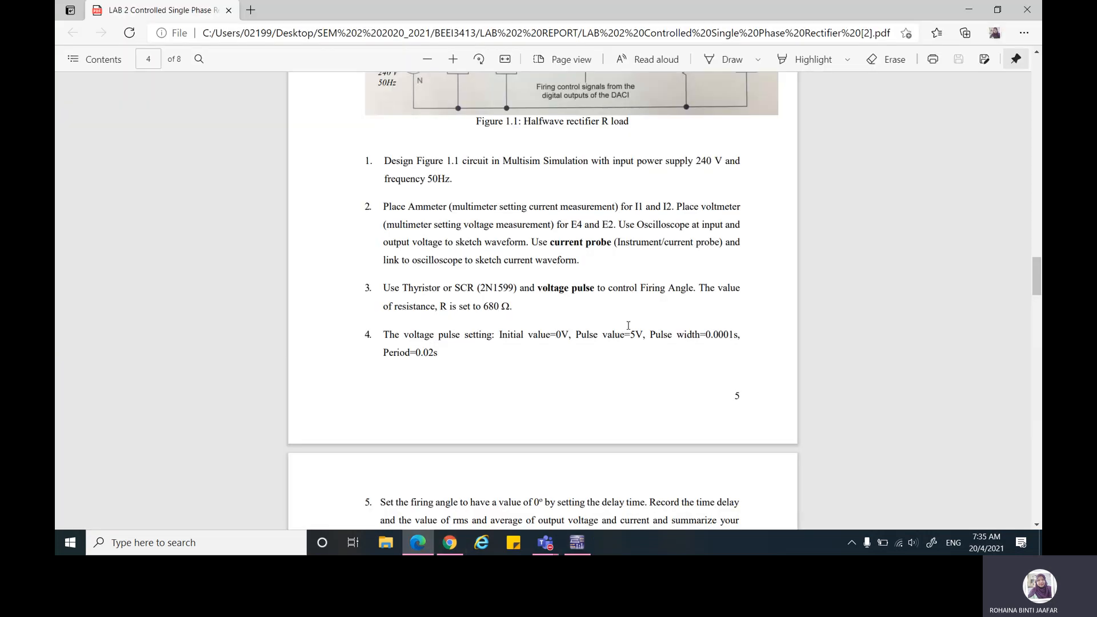
{"action": "scroll", "coordinate": [429, 341], "scroll_direction": "down", "scroll_amount": 3}
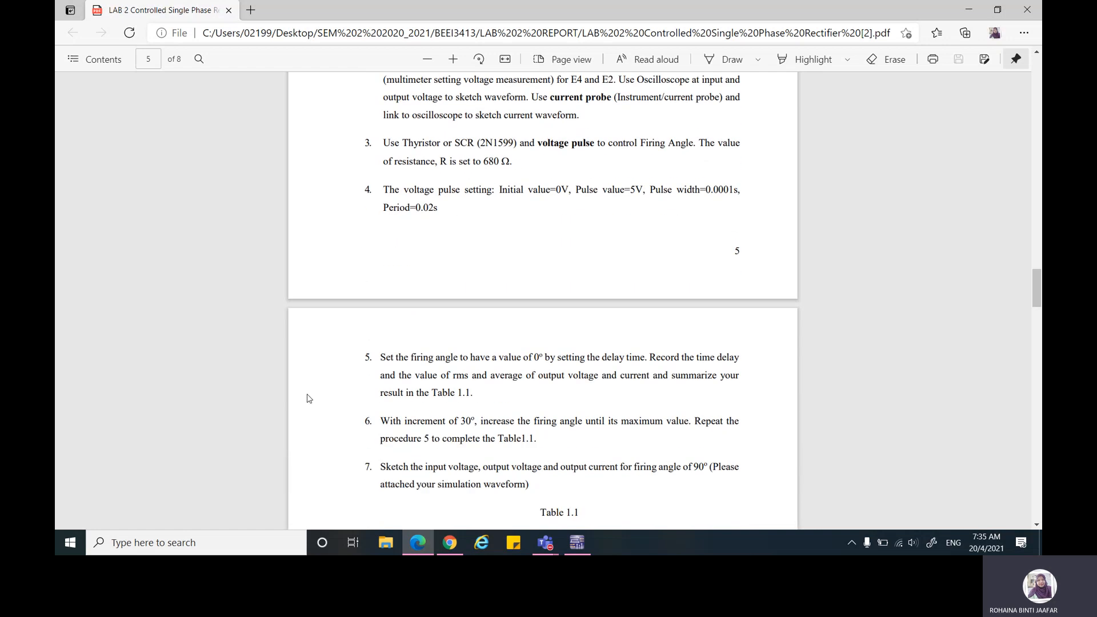
{"action": "scroll", "coordinate": [473, 392], "scroll_direction": "down", "scroll_amount": 2}
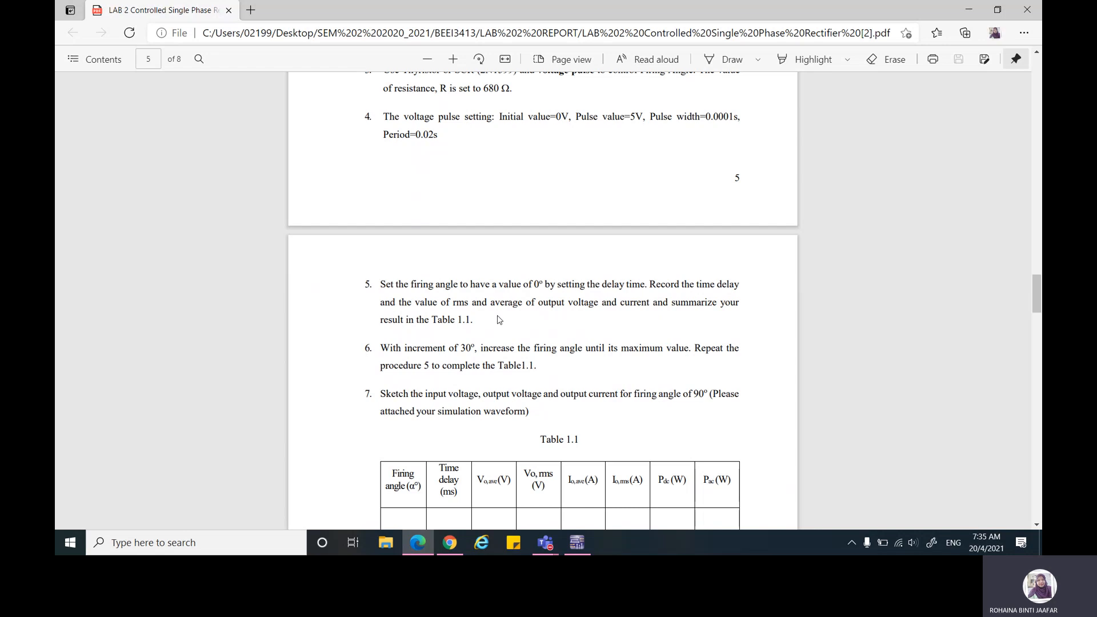
{"action": "scroll", "coordinate": [499, 319], "scroll_direction": "down", "scroll_amount": 1}
{"action": "scroll", "coordinate": [508, 350], "scroll_direction": "down", "scroll_amount": 1}
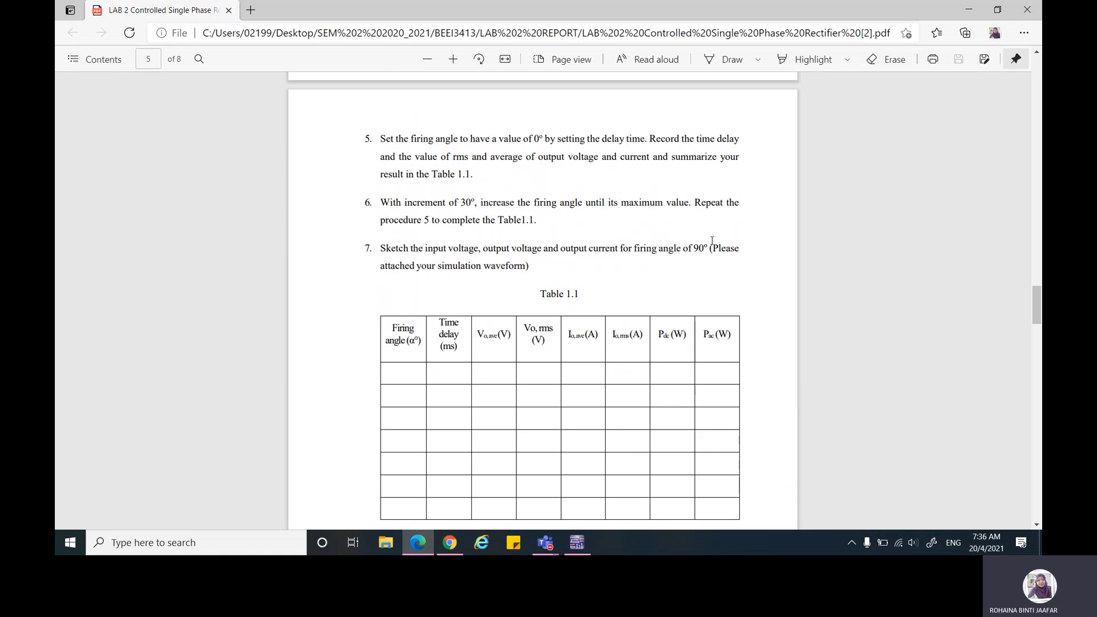
{"action": "left_click", "coordinate": [731, 67]}
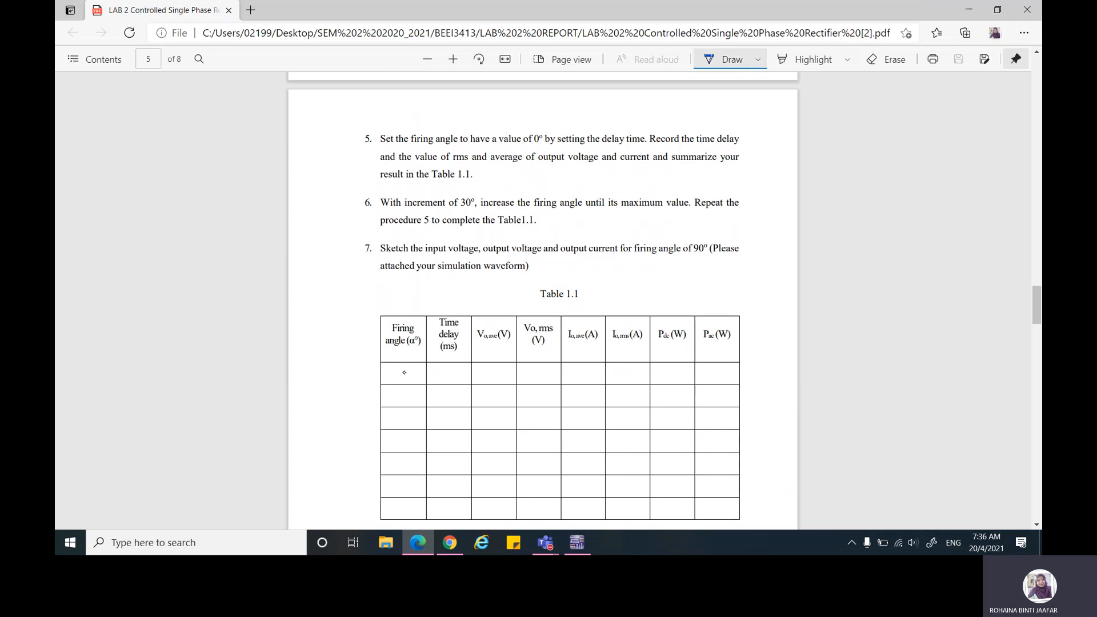
{"action": "mouse_move", "coordinate": [407, 367]}
{"action": "left_mouse_down"}
{"action": "mouse_move", "coordinate": [416, 381]}
{"action": "mouse_move", "coordinate": [400, 369]}
{"action": "mouse_move", "coordinate": [429, 361]}
{"action": "left_mouse_up"}
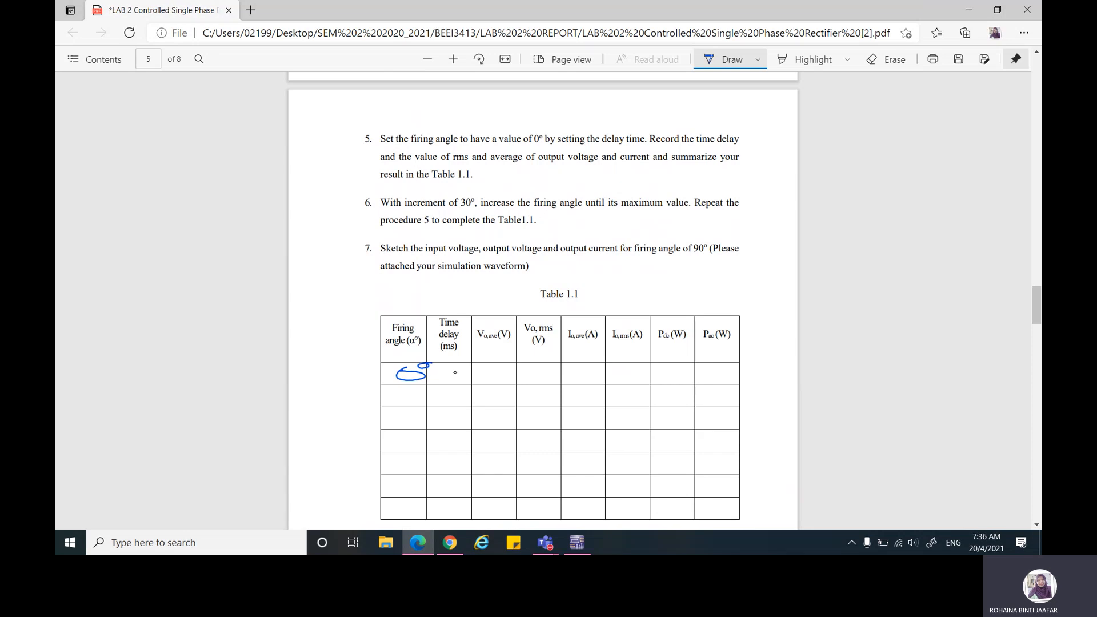
Step: Handwrite the delay calculation Td = α/(f×360°) = 0°/(50×360°) = 0 s below Table 1.1
{"action": "scroll", "coordinate": [497, 338], "scroll_direction": "down", "scroll_amount": 3}
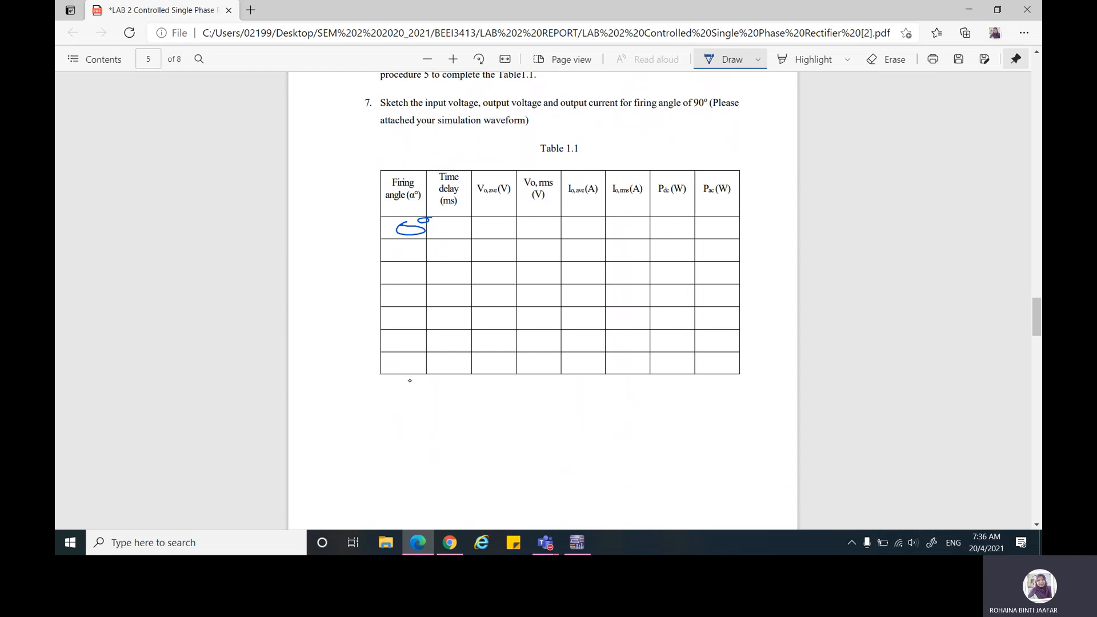
{"action": "scroll", "coordinate": [382, 376], "scroll_direction": "down", "scroll_amount": 5}
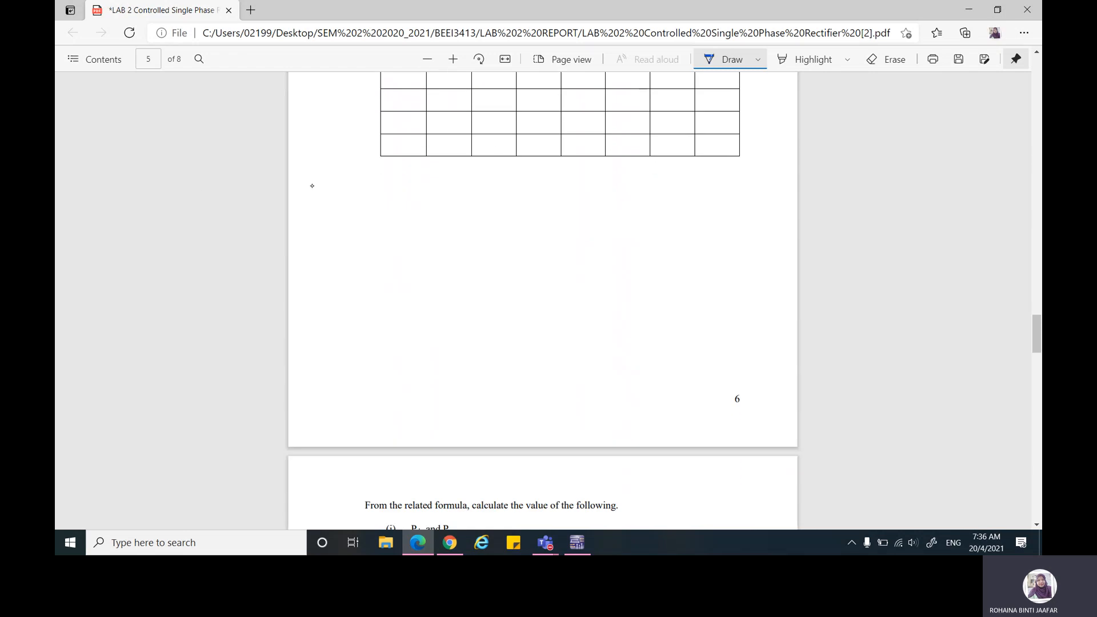
{"action": "mouse_move", "coordinate": [337, 175]}
{"action": "left_mouse_down"}
{"action": "mouse_move", "coordinate": [341, 188]}
{"action": "mouse_move", "coordinate": [363, 174]}
{"action": "mouse_move", "coordinate": [366, 191]}
{"action": "mouse_move", "coordinate": [432, 178]}
{"action": "mouse_move", "coordinate": [455, 197]}
{"action": "mouse_move", "coordinate": [398, 216]}
{"action": "mouse_move", "coordinate": [437, 221]}
{"action": "mouse_move", "coordinate": [420, 221]}
{"action": "mouse_move", "coordinate": [481, 217]}
{"action": "mouse_move", "coordinate": [499, 209]}
{"action": "mouse_move", "coordinate": [473, 196]}
{"action": "mouse_move", "coordinate": [502, 195]}
{"action": "left_mouse_up"}
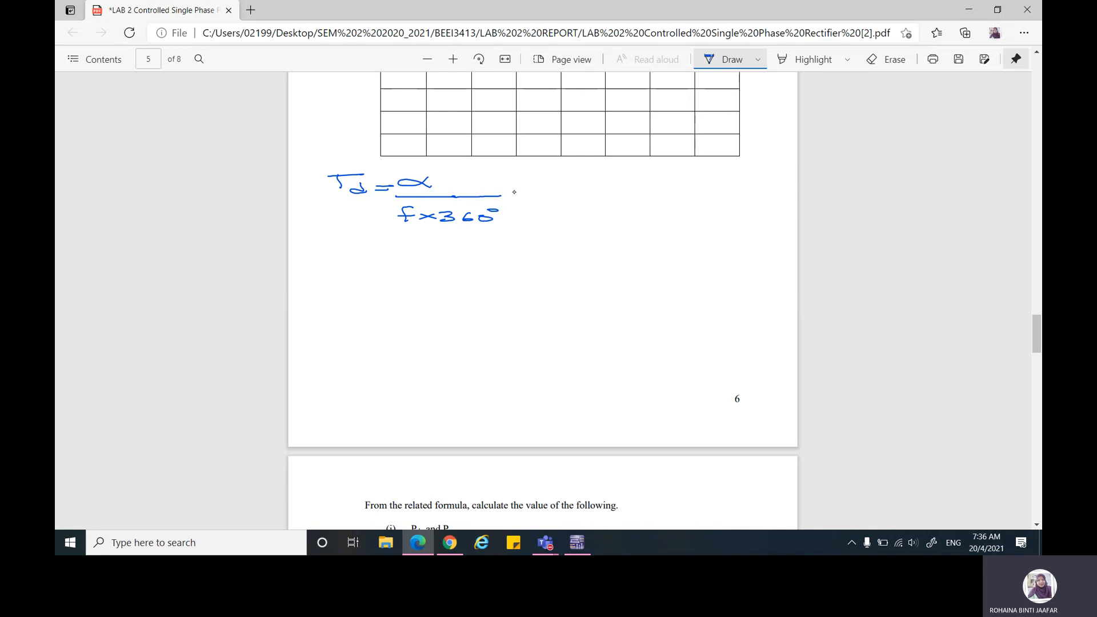
{"action": "left_click_drag", "start_coordinate": [520, 191], "coordinate": [527, 192]}
{"action": "mouse_move", "coordinate": [513, 189]}
{"action": "left_mouse_down"}
{"action": "mouse_move", "coordinate": [573, 173]}
{"action": "mouse_move", "coordinate": [600, 197]}
{"action": "mouse_move", "coordinate": [548, 209]}
{"action": "mouse_move", "coordinate": [587, 218]}
{"action": "mouse_move", "coordinate": [673, 197]}
{"action": "left_mouse_up"}
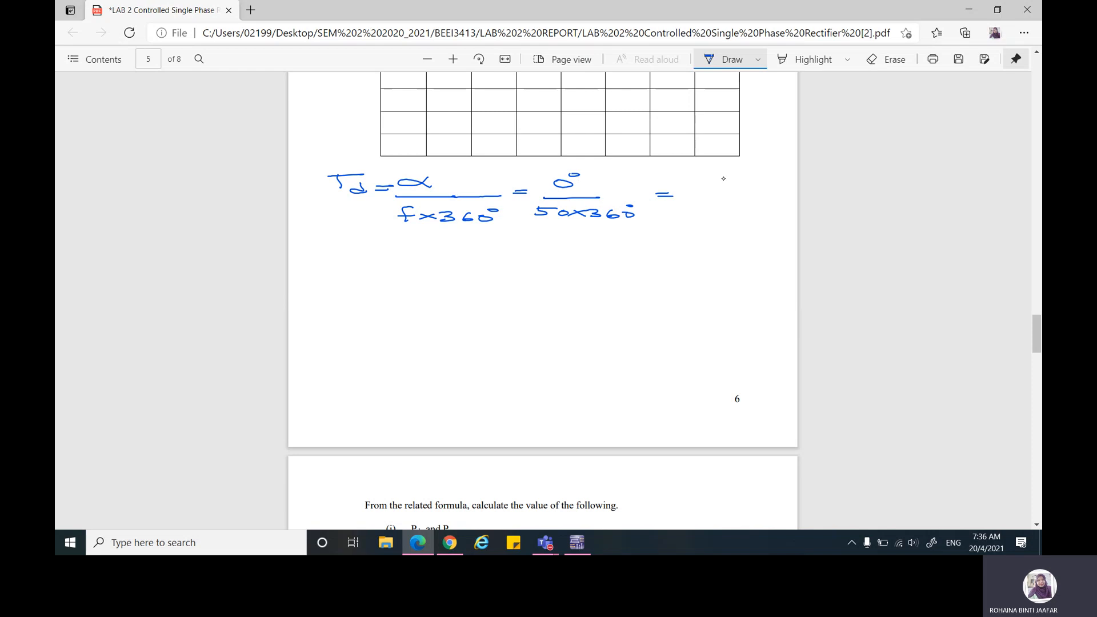
{"action": "left_click_drag", "start_coordinate": [694, 187], "coordinate": [725, 194]}
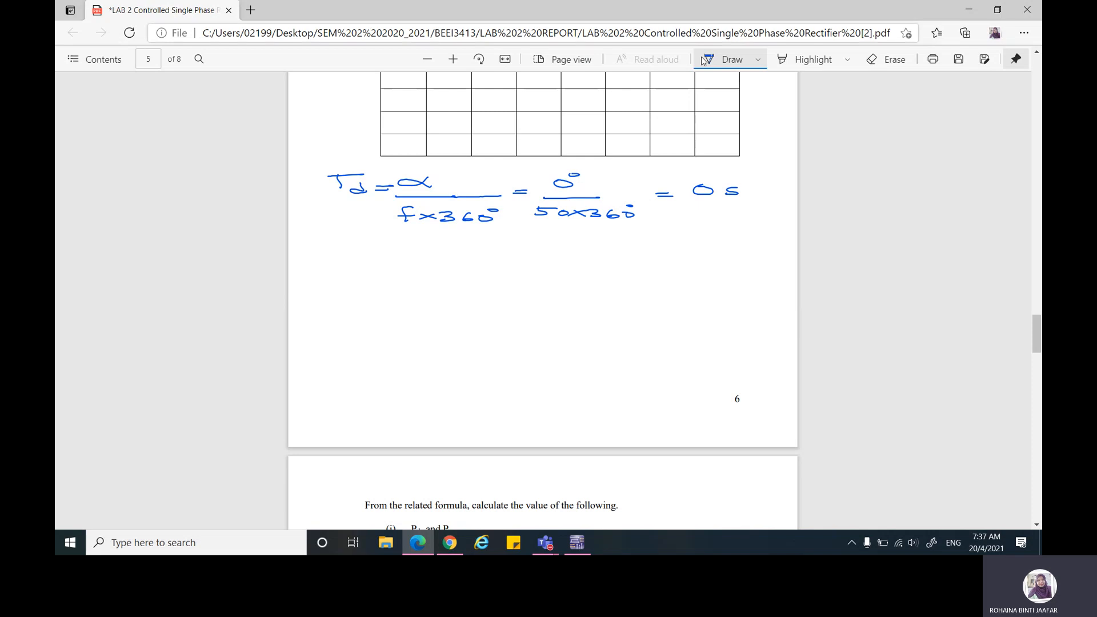
Step: Handwrite 0 in the time delay cell of Table 1.1's 0° row
{"action": "scroll", "coordinate": [656, 155], "scroll_direction": "up", "scroll_amount": 3}
{"action": "scroll", "coordinate": [656, 156], "scroll_direction": "up", "scroll_amount": 2}
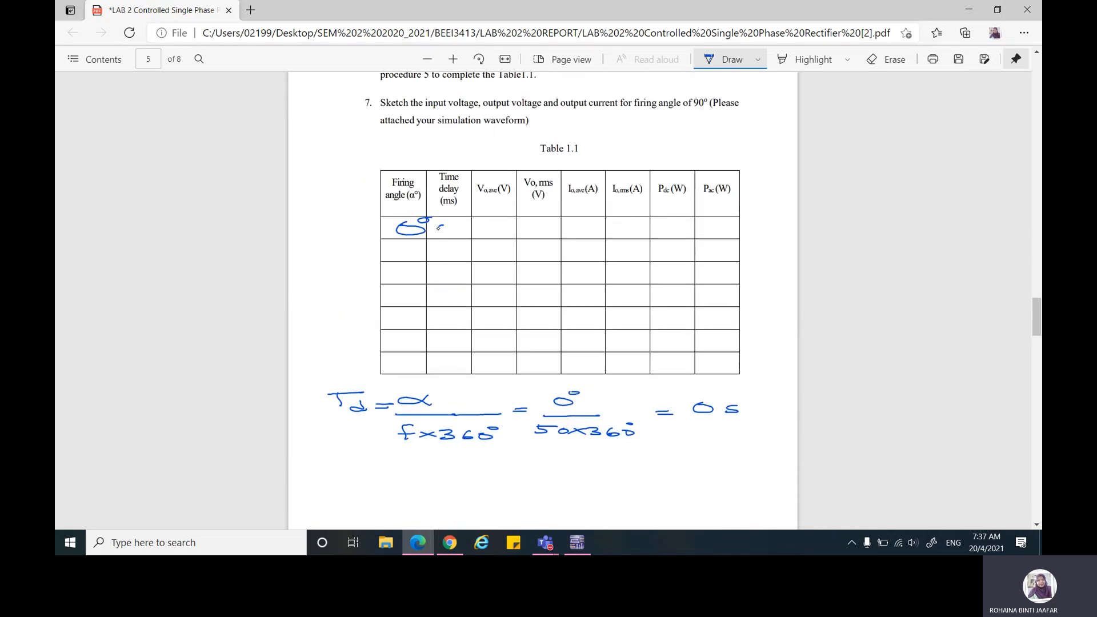
{"action": "left_click_drag", "start_coordinate": [439, 228], "coordinate": [454, 228]}
Step: Switch to Multisim and check V2's delay time setting against the calculated 0 s
{"action": "left_click", "coordinate": [575, 544]}
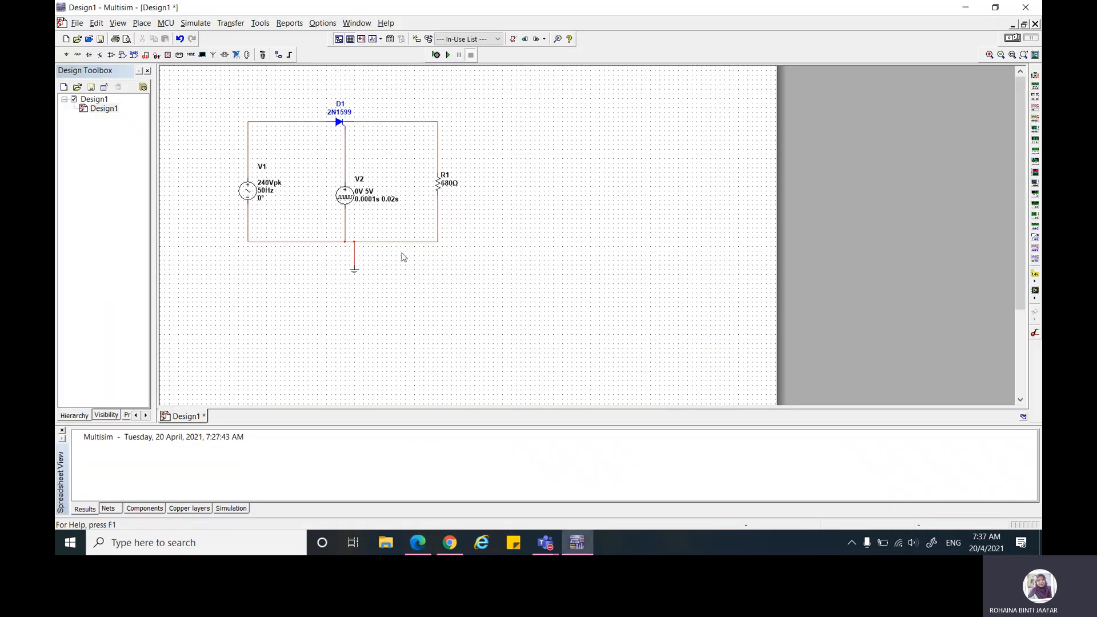
{"action": "double_click", "coordinate": [368, 205]}
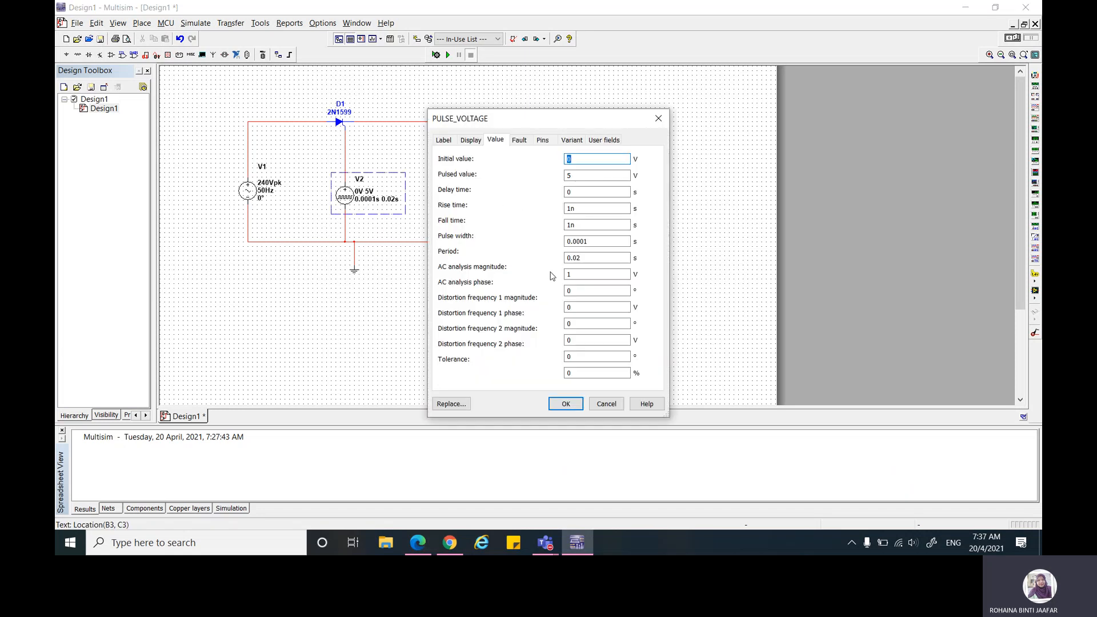
{"action": "left_click", "coordinate": [572, 193]}
{"action": "double_click", "coordinate": [569, 193]}
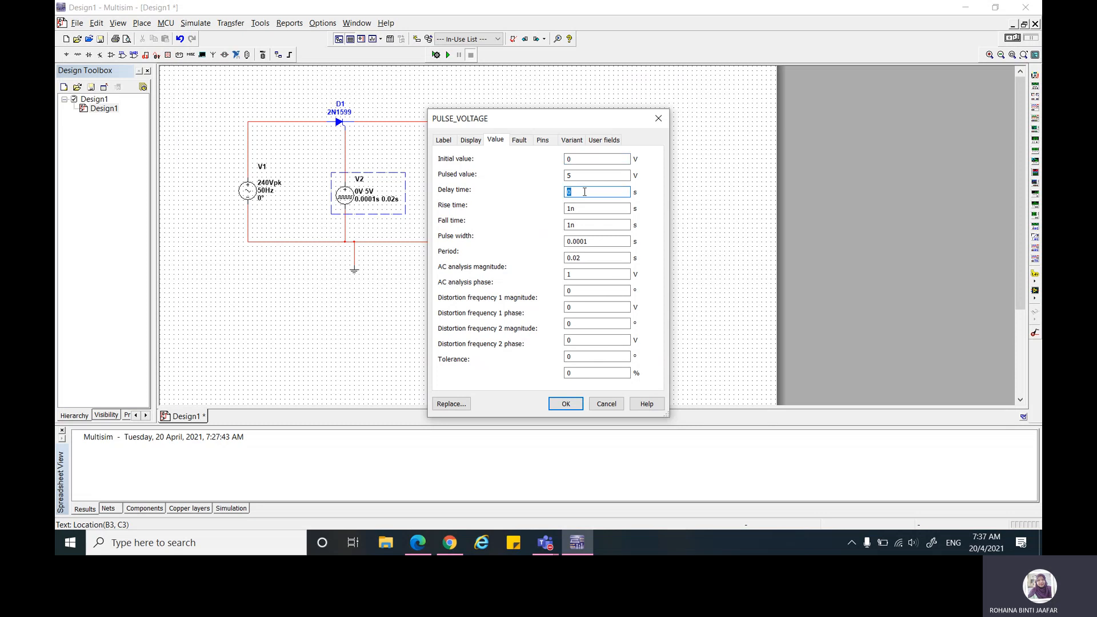
{"action": "left_click", "coordinate": [565, 403]}
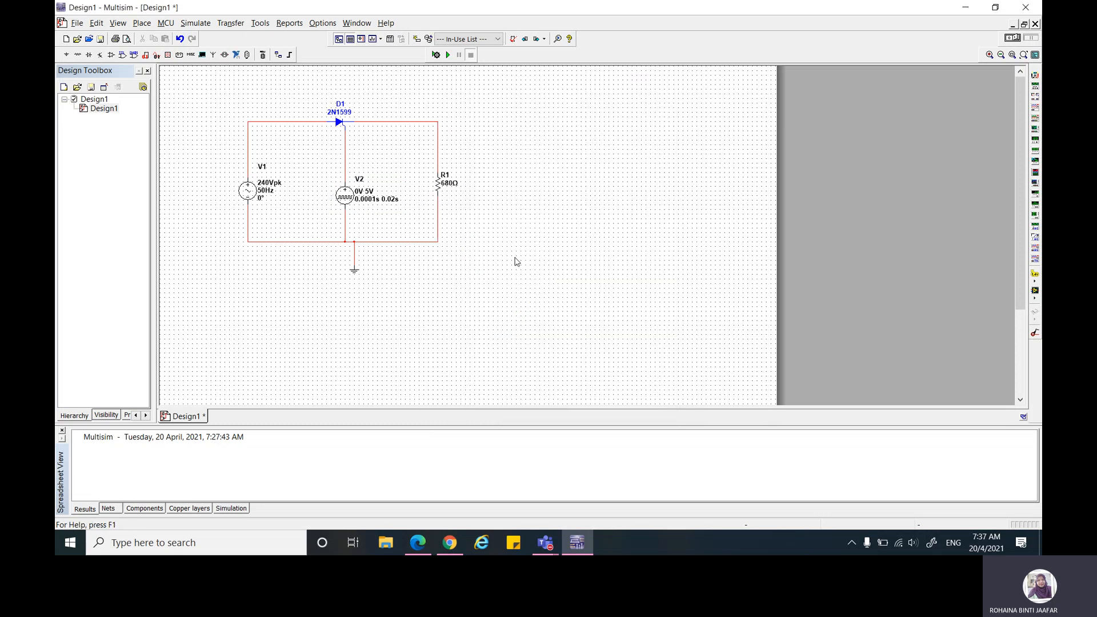
Step: Place two oscilloscopes on the schematic, one beyond R1's upper corner and one above the wire between D1 and R1
{"action": "left_click", "coordinate": [1035, 112]}
{"action": "left_click", "coordinate": [479, 124]}
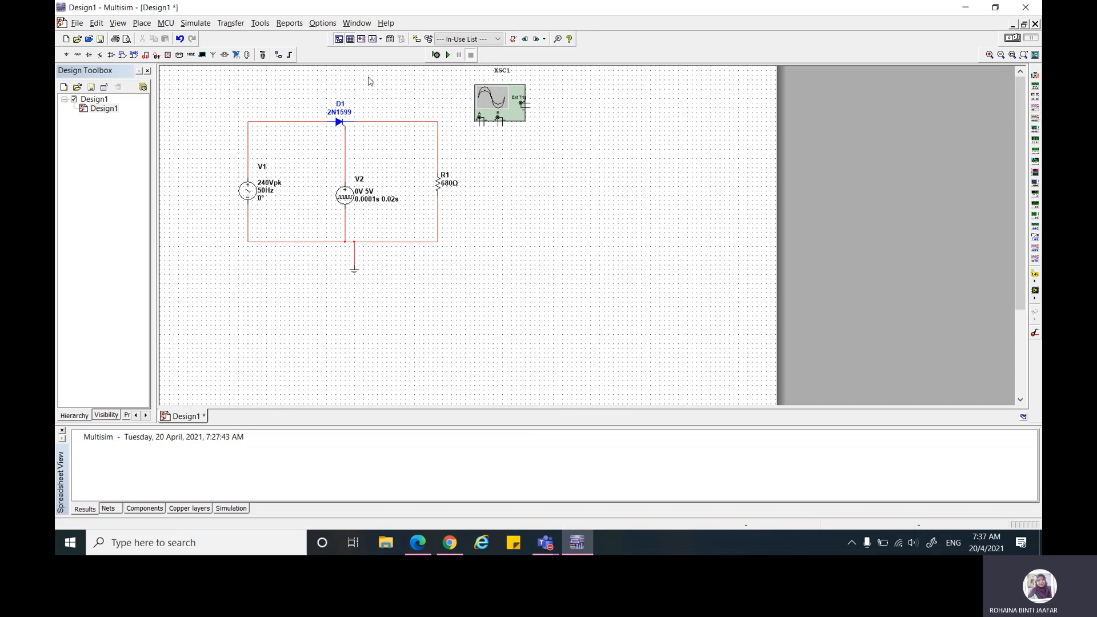
{"action": "left_click", "coordinate": [382, 93]}
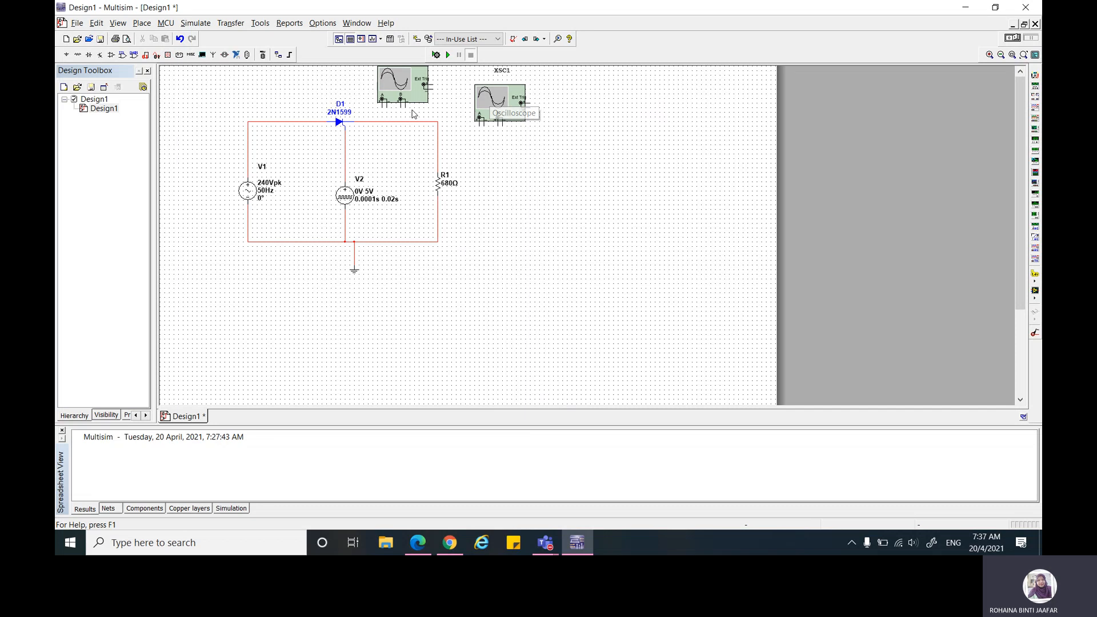
Step: Wire the oscilloscope above the circuit, connecting channel A to V1's positive wire and channel B to D1's output wire
{"action": "left_click", "coordinate": [384, 103]}
{"action": "left_click", "coordinate": [247, 140]}
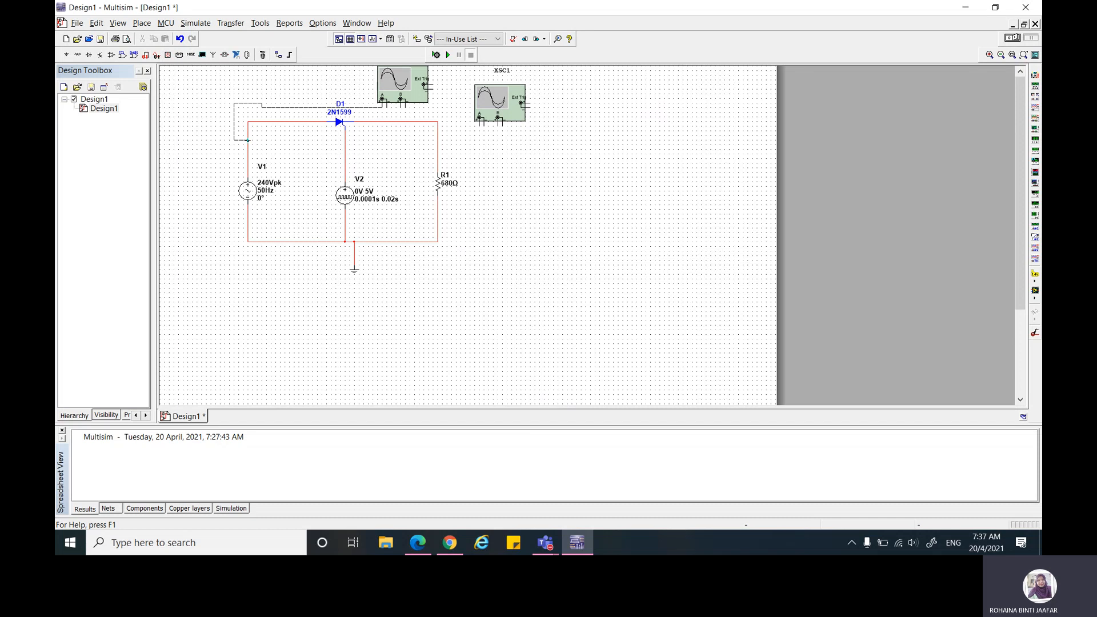
{"action": "left_click", "coordinate": [400, 106]}
{"action": "left_click", "coordinate": [401, 121]}
Step: Place a GROUND from the power sources beside the voltage oscilloscope and wire its negative channel terminals to it
{"action": "left_click", "coordinate": [65, 56]}
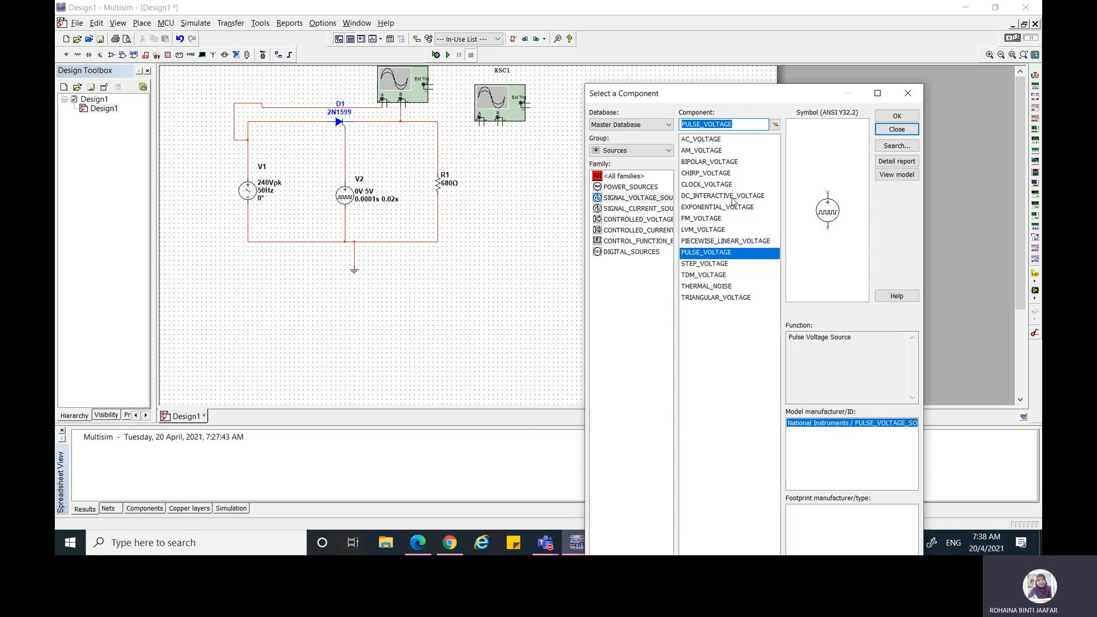
{"action": "left_click", "coordinate": [643, 188]}
{"action": "left_click", "coordinate": [694, 173]}
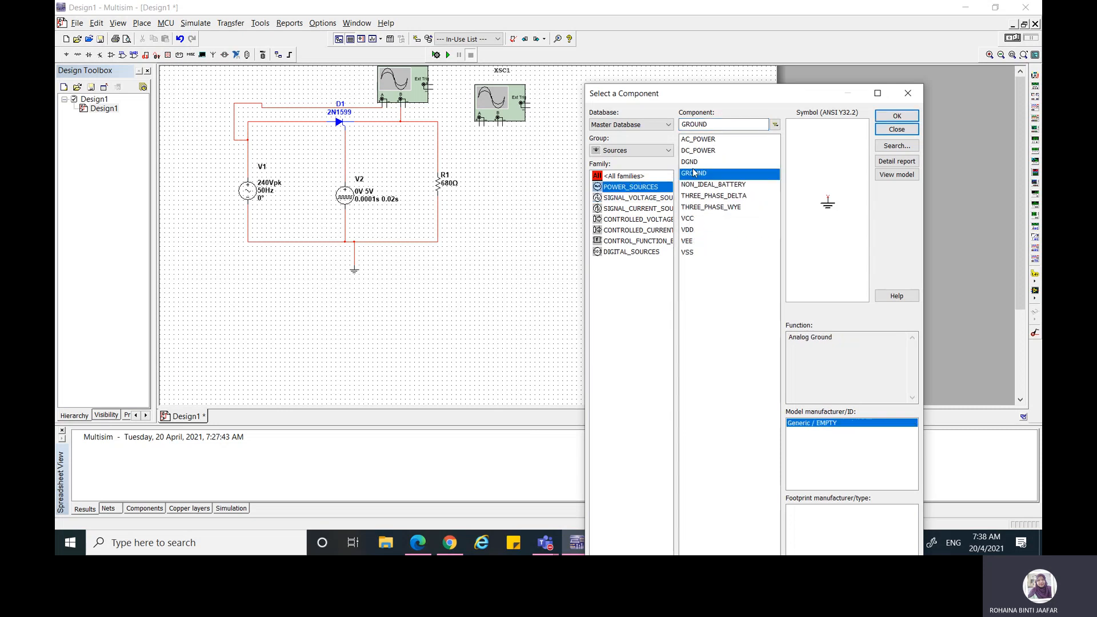
{"action": "left_click", "coordinate": [890, 119]}
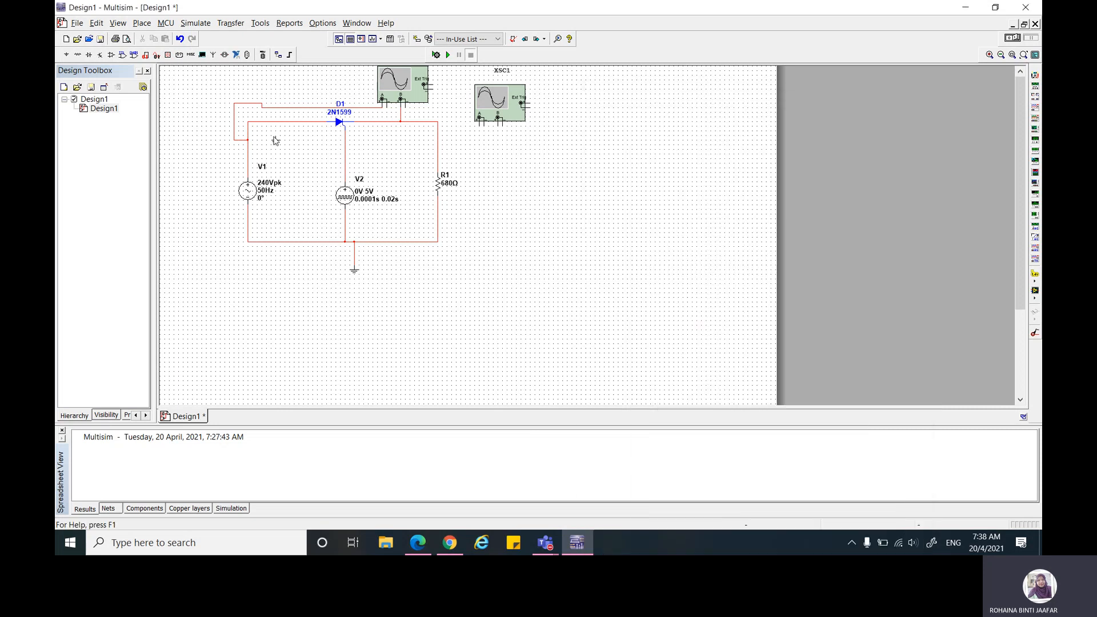
{"action": "left_click", "coordinate": [418, 115]}
{"action": "left_click", "coordinate": [881, 130]}
{"action": "left_click", "coordinate": [387, 103]}
{"action": "left_click", "coordinate": [419, 114]}
Step: Place a current probe on the wire above R1, connect it to XSC1's channel A, and wire that channel's negative terminal to the ground rail
{"action": "left_click", "coordinate": [1034, 332]}
{"action": "left_click", "coordinate": [440, 140]}
{"action": "left_click", "coordinate": [480, 118]}
{"action": "left_click", "coordinate": [480, 121]}
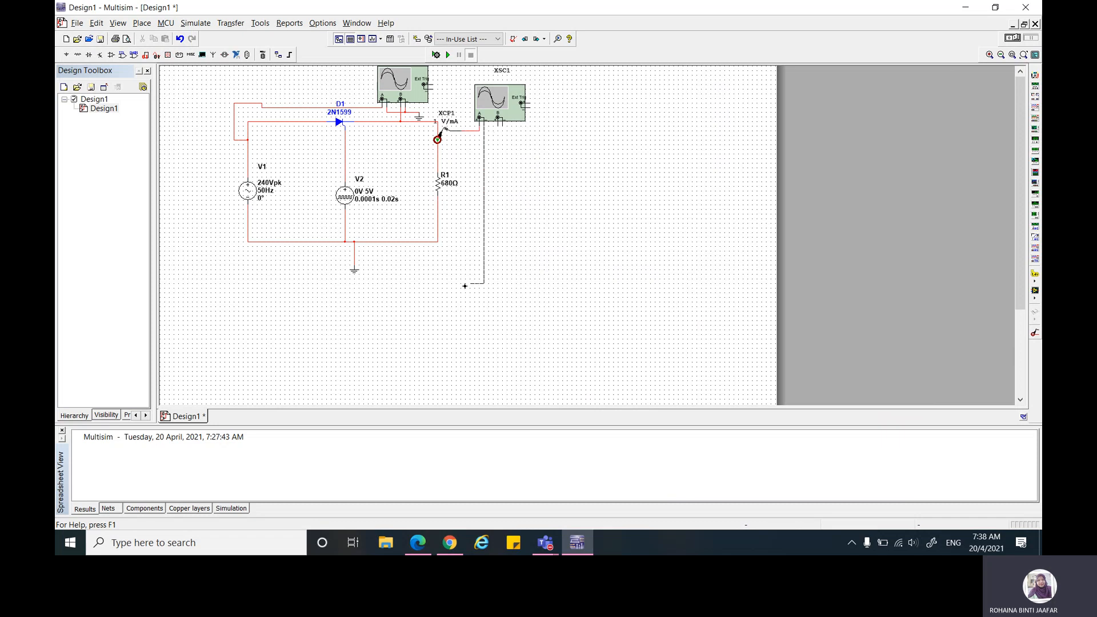
{"action": "left_click", "coordinate": [397, 269]}
{"action": "left_click", "coordinate": [397, 242]}
Step: Open both oscilloscope displays, arrange them one above the other, and run the simulation briefly before stopping it
{"action": "double_click", "coordinate": [404, 86]}
{"action": "left_click_drag", "start_coordinate": [587, 131], "coordinate": [758, 85]}
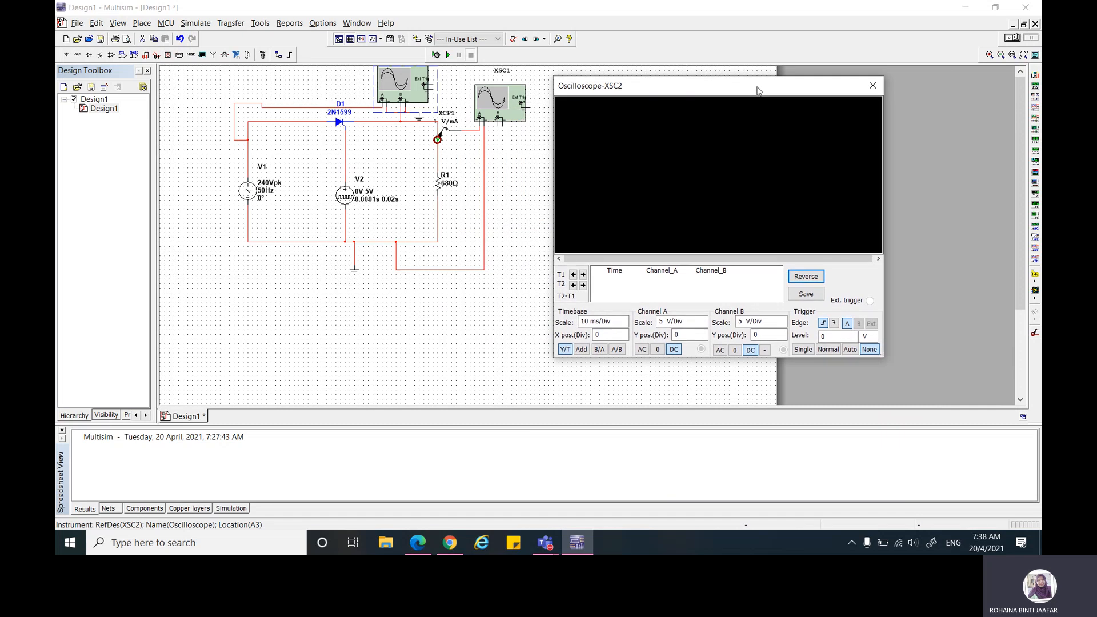
{"action": "double_click", "coordinate": [505, 102]}
{"action": "left_click_drag", "start_coordinate": [488, 128], "coordinate": [661, 371]}
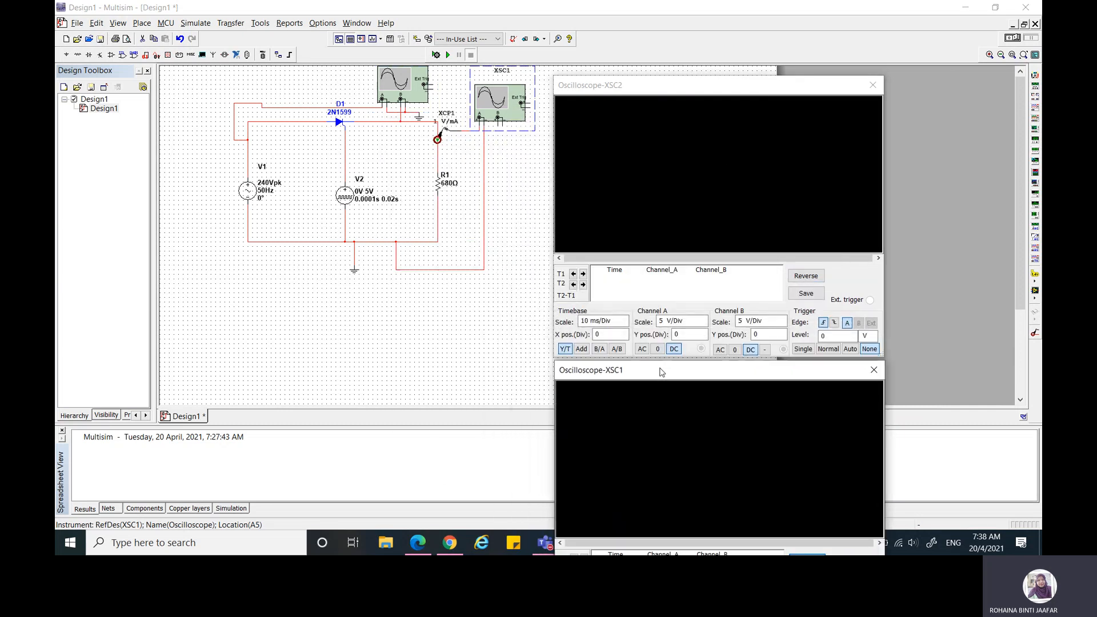
{"action": "left_click", "coordinate": [447, 56]}
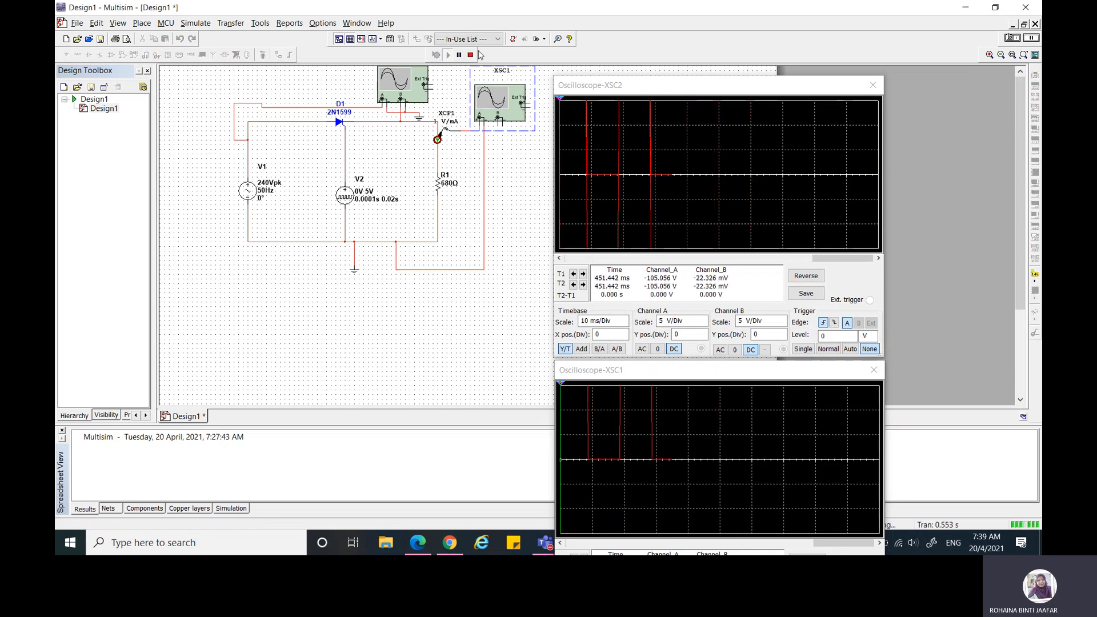
{"action": "left_click", "coordinate": [471, 56]}
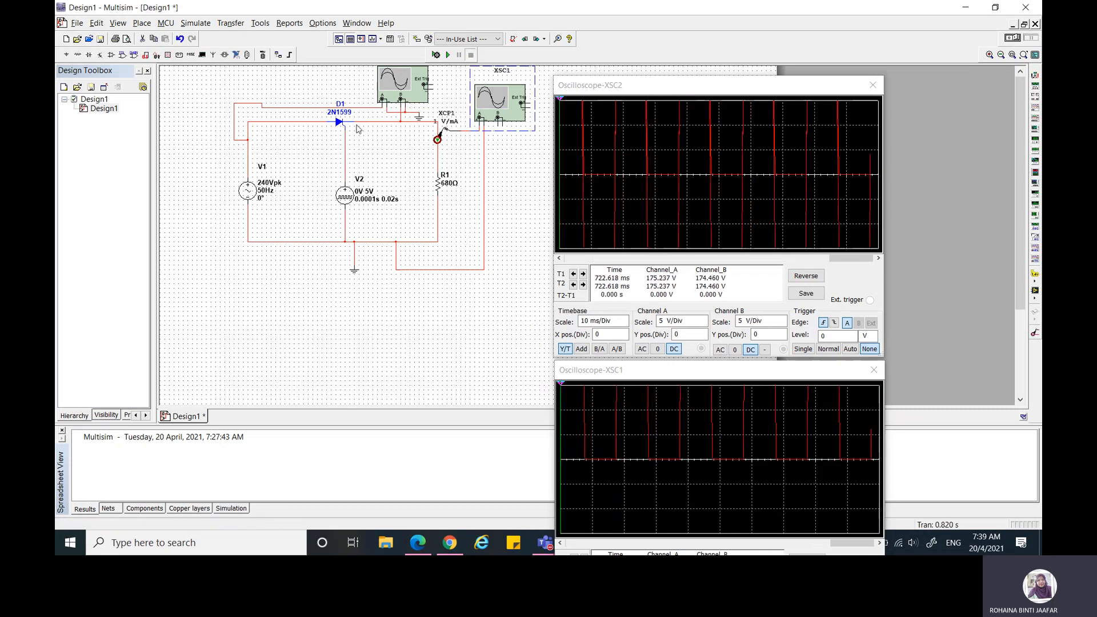
Step: Change the color of the V1 input net feeding channel A to blue and run the simulation again
{"action": "double_click", "coordinate": [285, 107]}
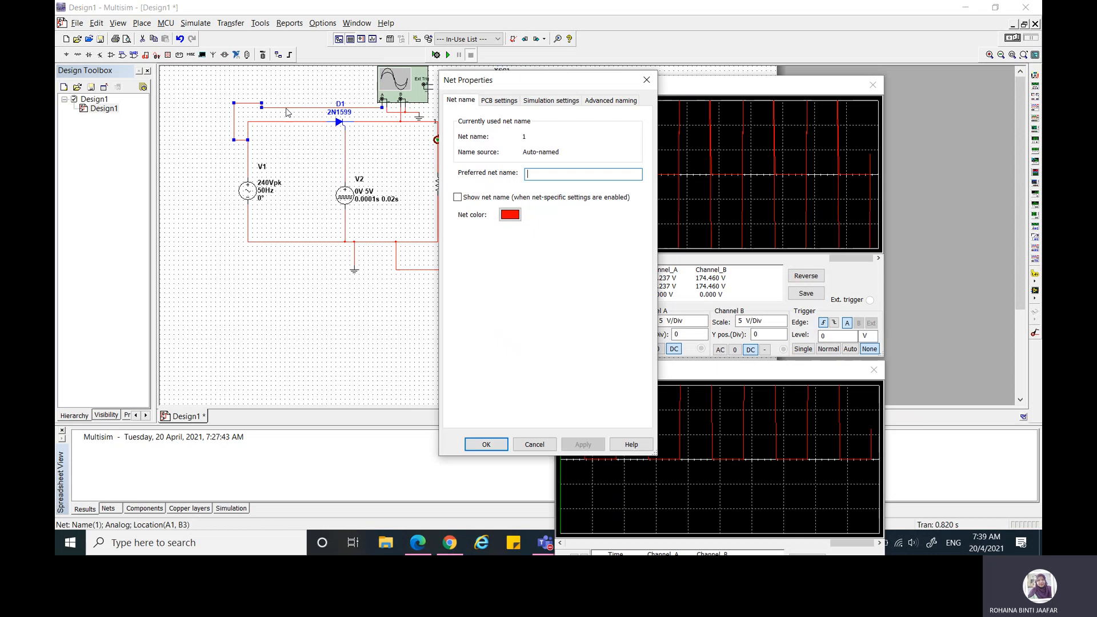
{"action": "left_click", "coordinate": [510, 215]}
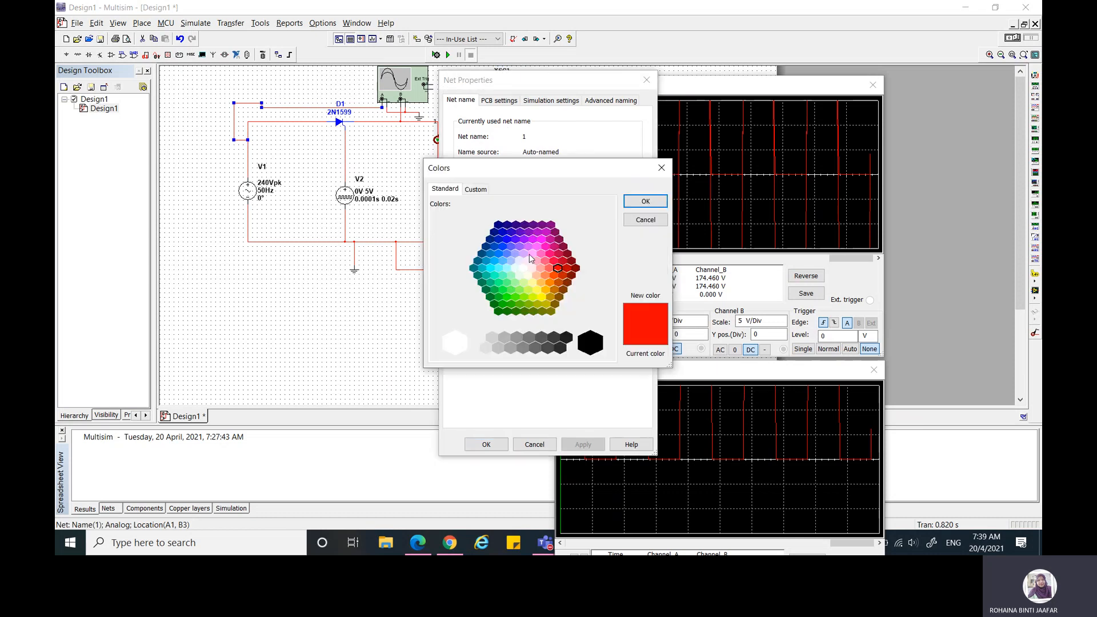
{"action": "left_click", "coordinate": [506, 239]}
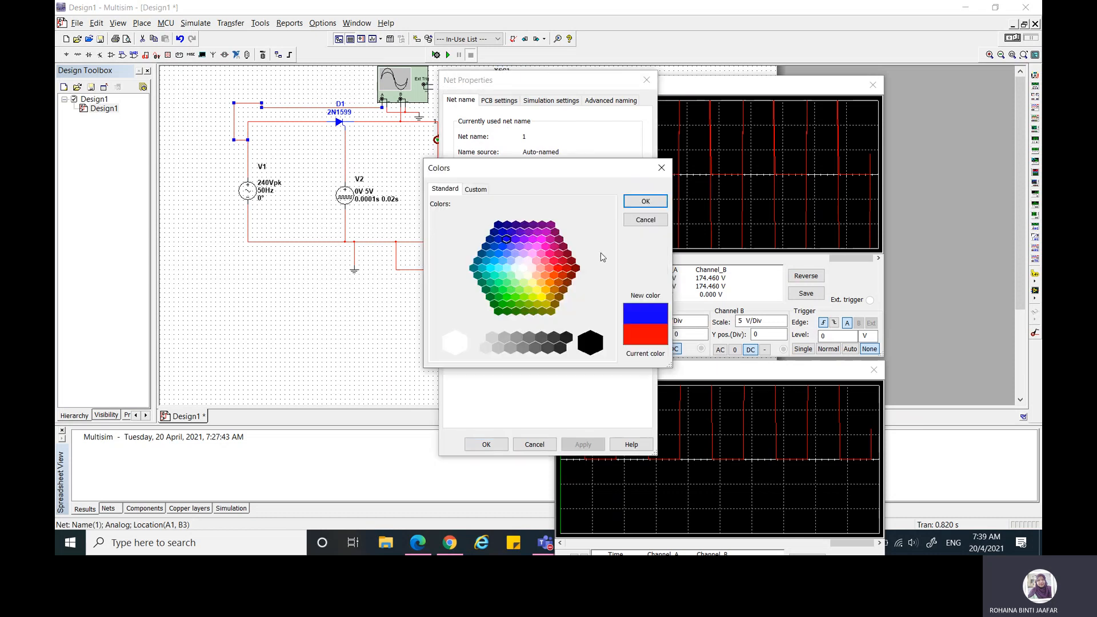
{"action": "left_click", "coordinate": [632, 202]}
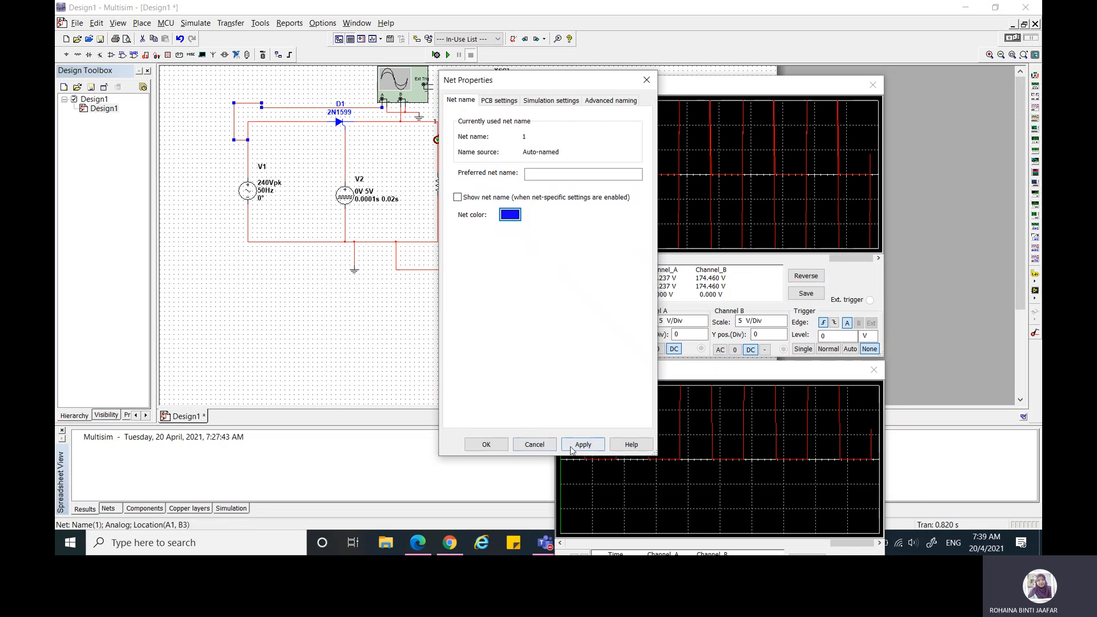
{"action": "left_click", "coordinate": [501, 444]}
{"action": "key", "text": "F5"}
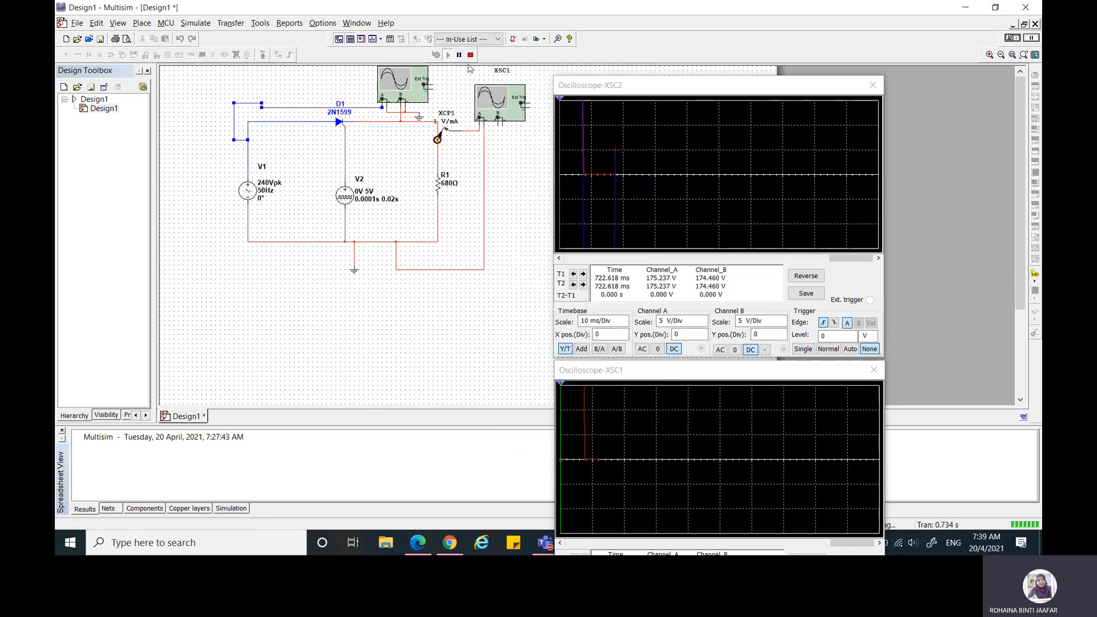
Step: Set XSC2's channel A scale to 100 V/Div
{"action": "left_click", "coordinate": [559, 258]}
{"action": "left_click", "coordinate": [693, 322]}
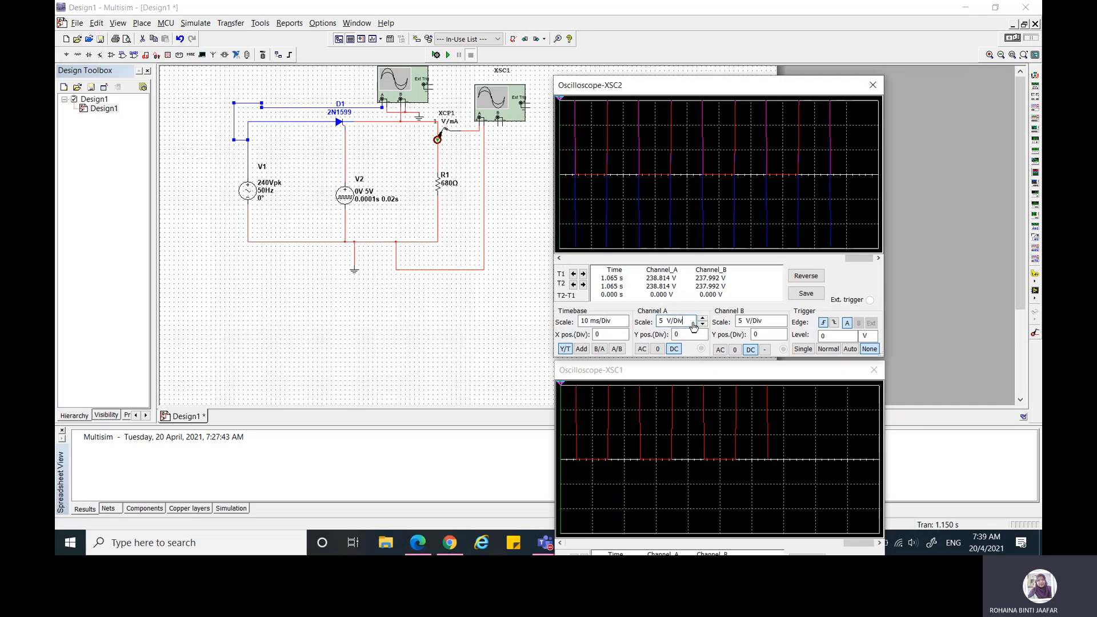
{"action": "left_click", "coordinate": [703, 318]}
{"action": "left_click", "coordinate": [703, 319]}
{"action": "left_click", "coordinate": [702, 319]}
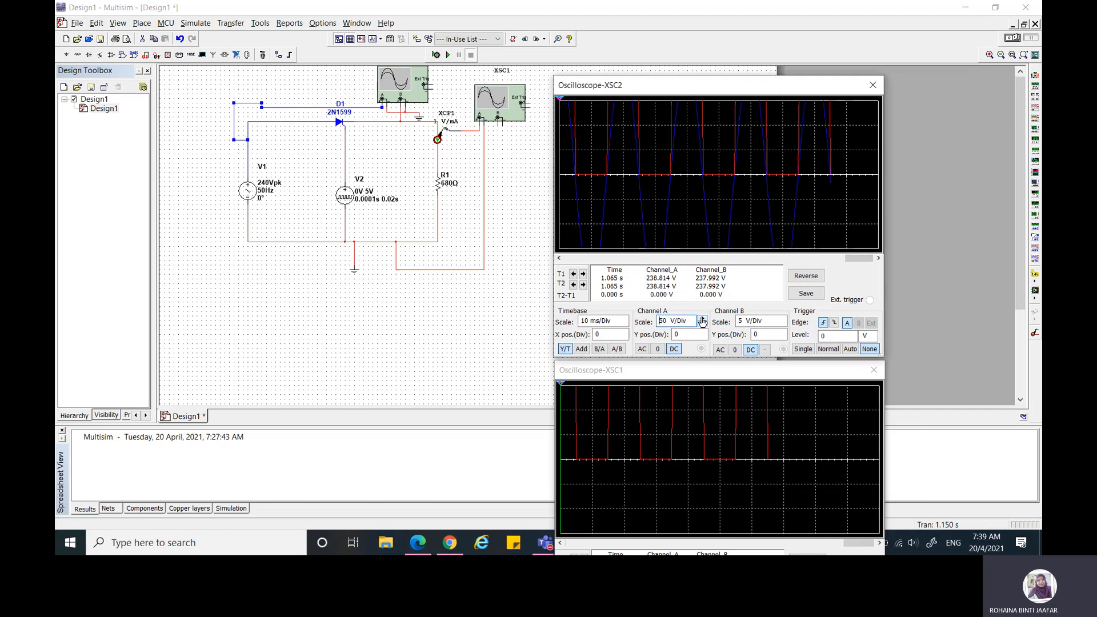
{"action": "left_click", "coordinate": [703, 319]}
Step: Set XSC2's channel B scale to 100 V/Div
{"action": "left_click", "coordinate": [748, 322]}
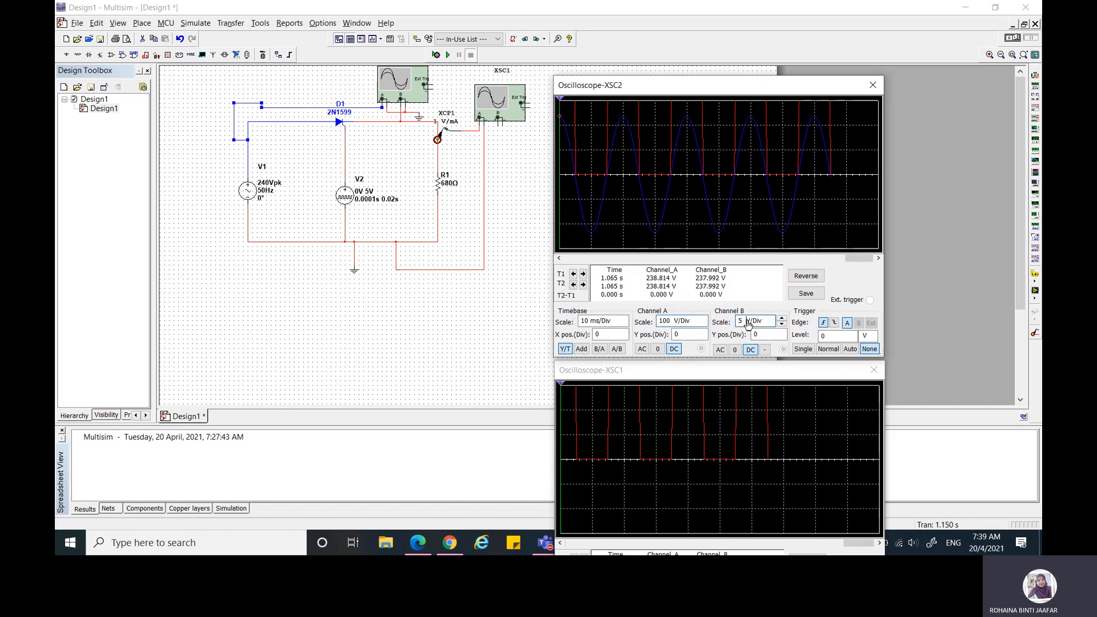
{"action": "left_click", "coordinate": [781, 319]}
{"action": "left_click", "coordinate": [781, 319]}
{"action": "left_click", "coordinate": [782, 319]}
{"action": "left_click", "coordinate": [782, 319]}
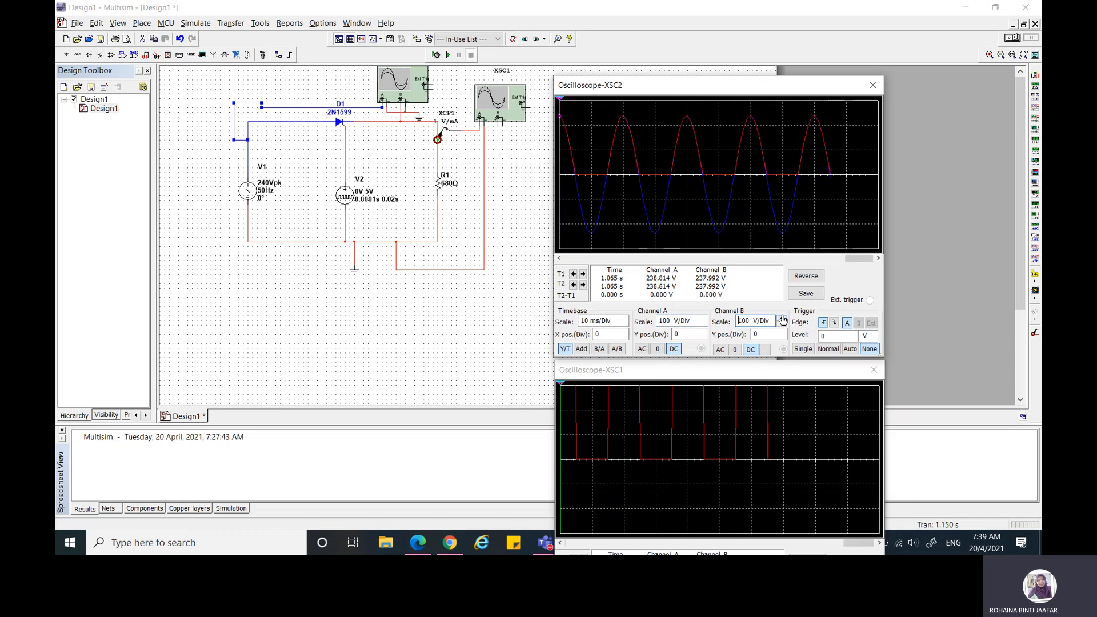
{"action": "left_click", "coordinate": [782, 325]}
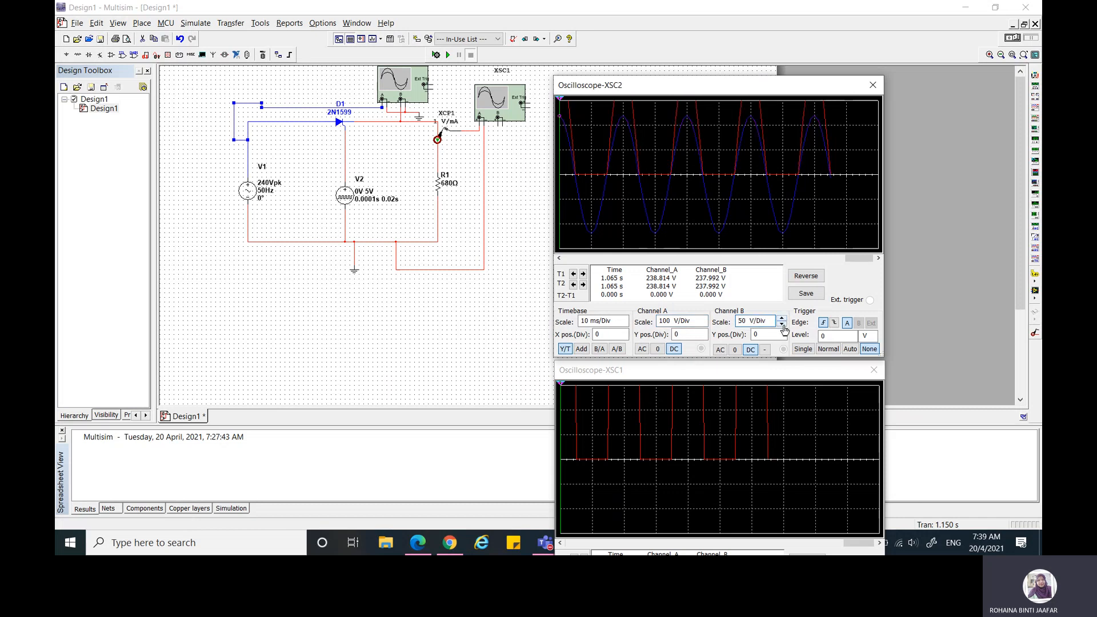
{"action": "left_click", "coordinate": [781, 319]}
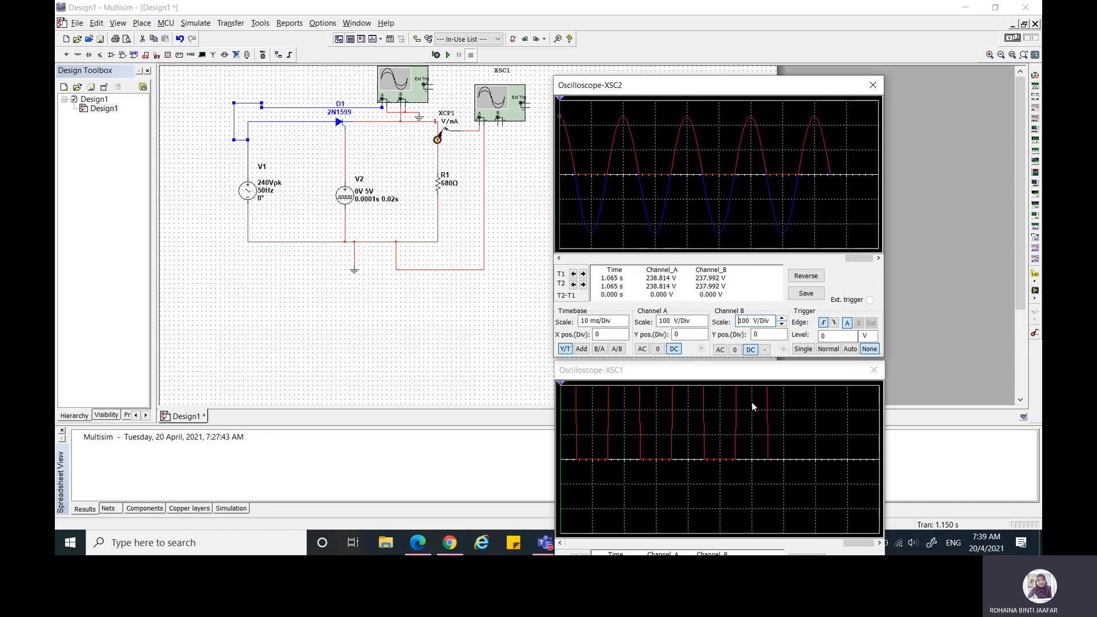
Step: Set XSC1's channel A scale to 200 V/Div and move its display so all its controls are visible beside XSC2
{"action": "left_click", "coordinate": [681, 373]}
{"action": "left_click_drag", "start_coordinate": [681, 372], "coordinate": [329, 295]}
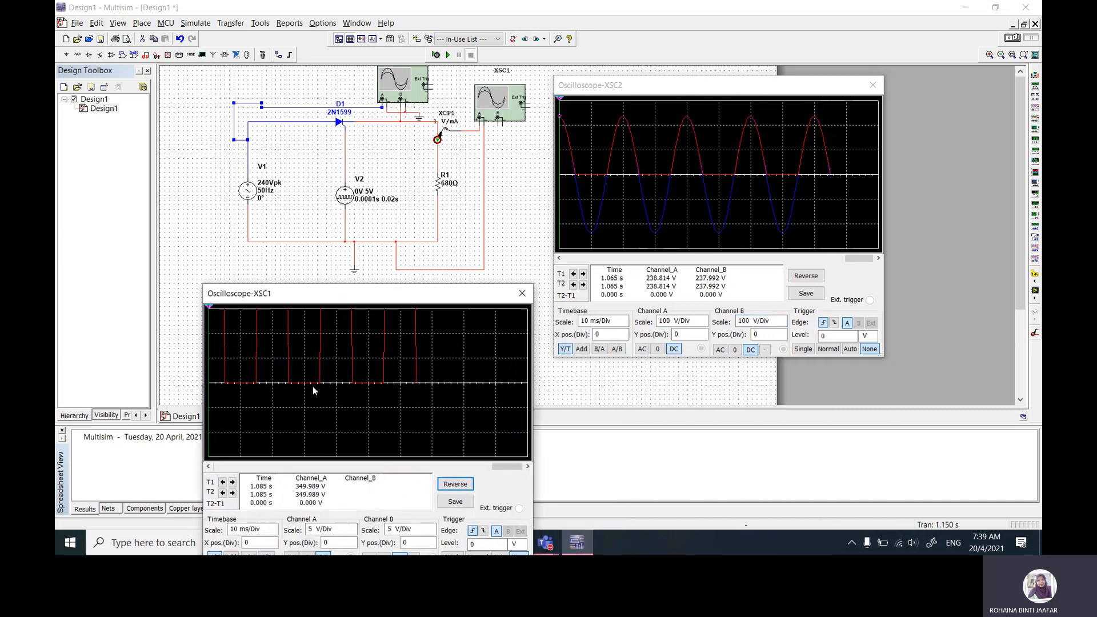
{"action": "left_click", "coordinate": [353, 527]}
{"action": "left_click", "coordinate": [352, 527]}
{"action": "left_click", "coordinate": [352, 526]}
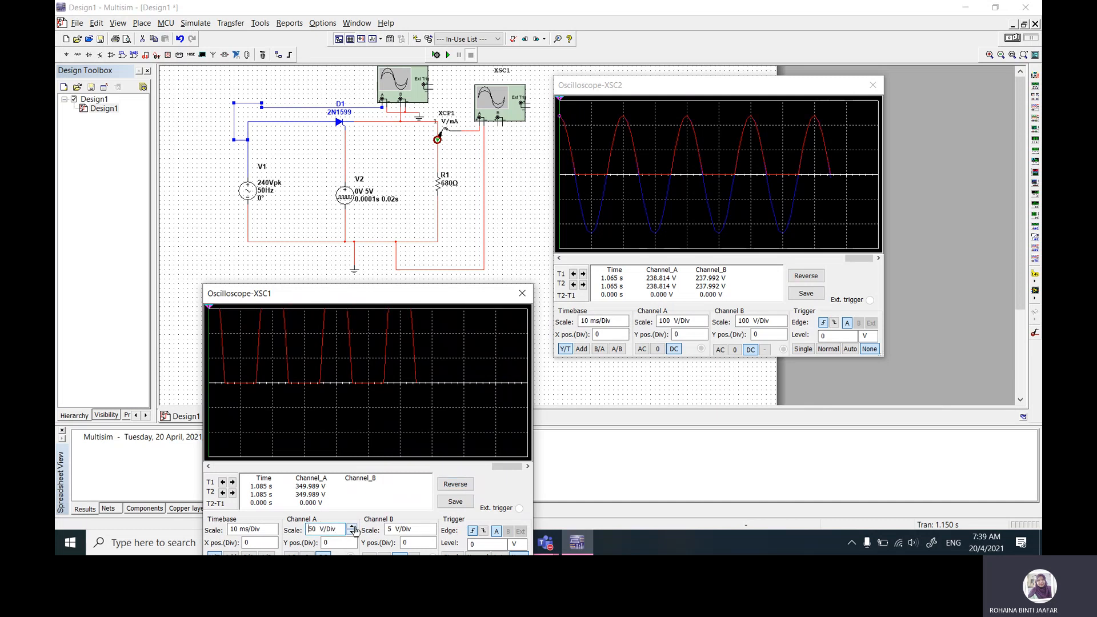
{"action": "left_click", "coordinate": [352, 527]}
{"action": "left_click", "coordinate": [353, 526]}
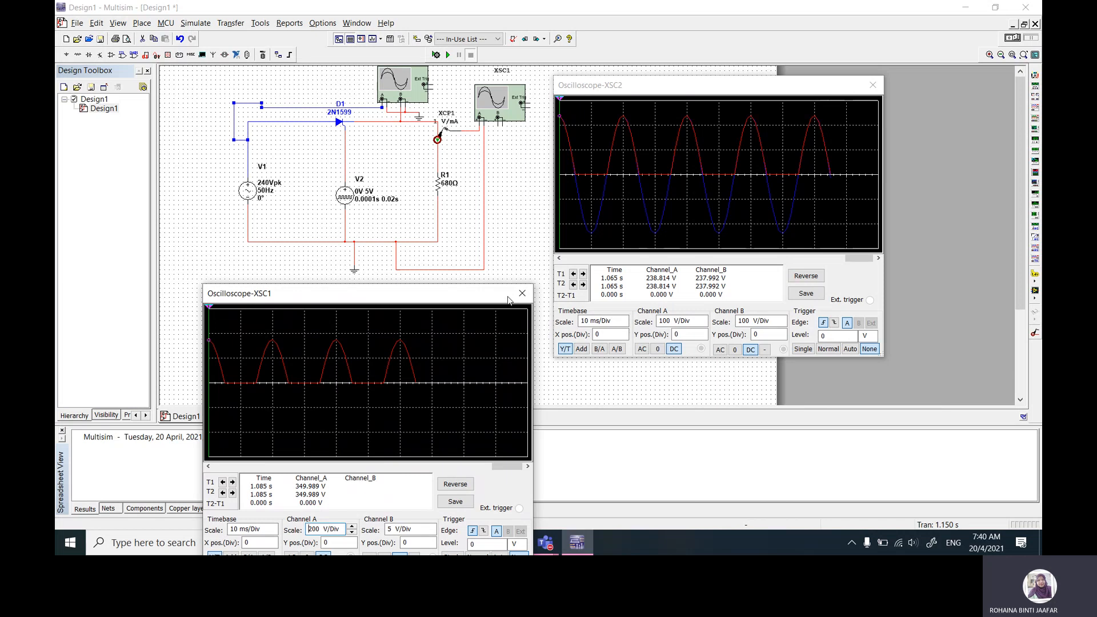
{"action": "left_click_drag", "start_coordinate": [454, 299], "coordinate": [314, 238]}
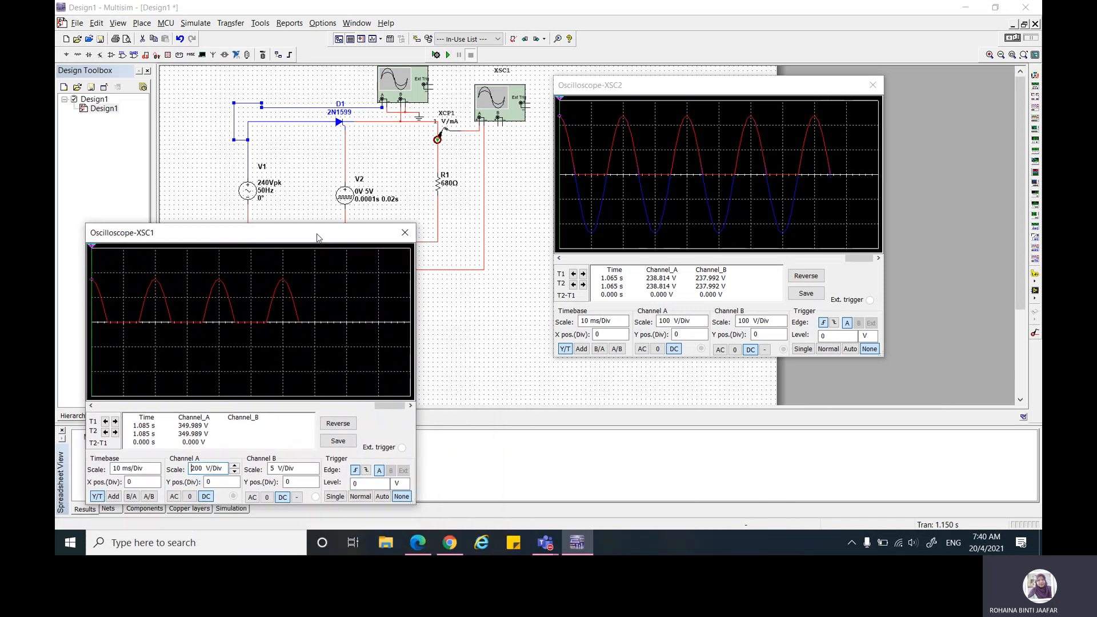
Step: Check Table 1.1 in the lab PDF in Edge, return to Multisim and place a measurement probe on the wire above R1
{"action": "left_click", "coordinate": [418, 542]}
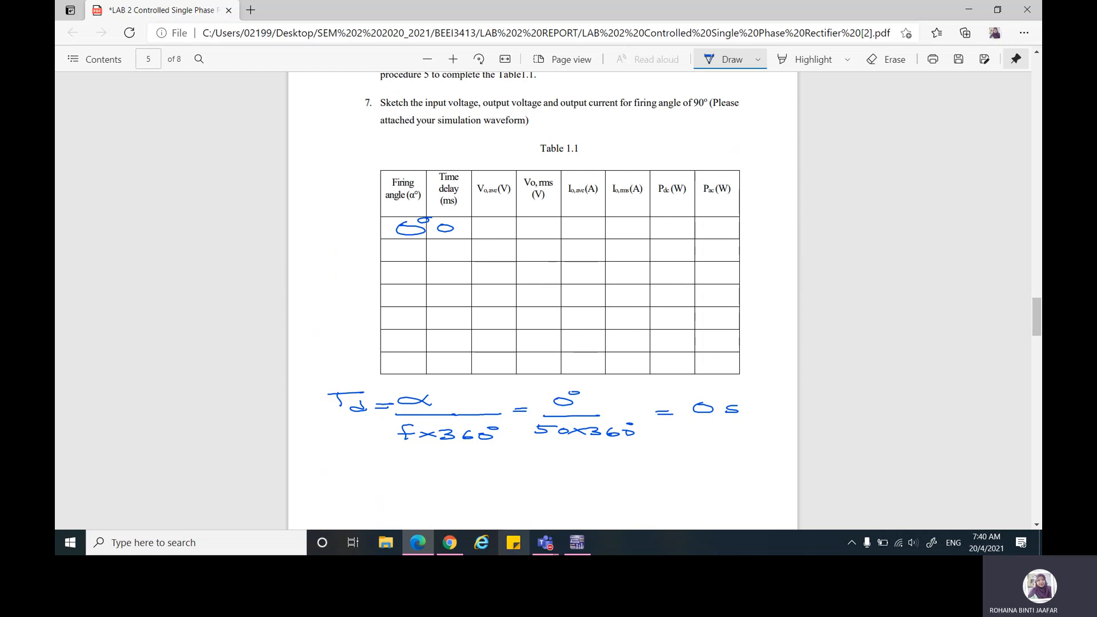
{"action": "left_click", "coordinate": [577, 542]}
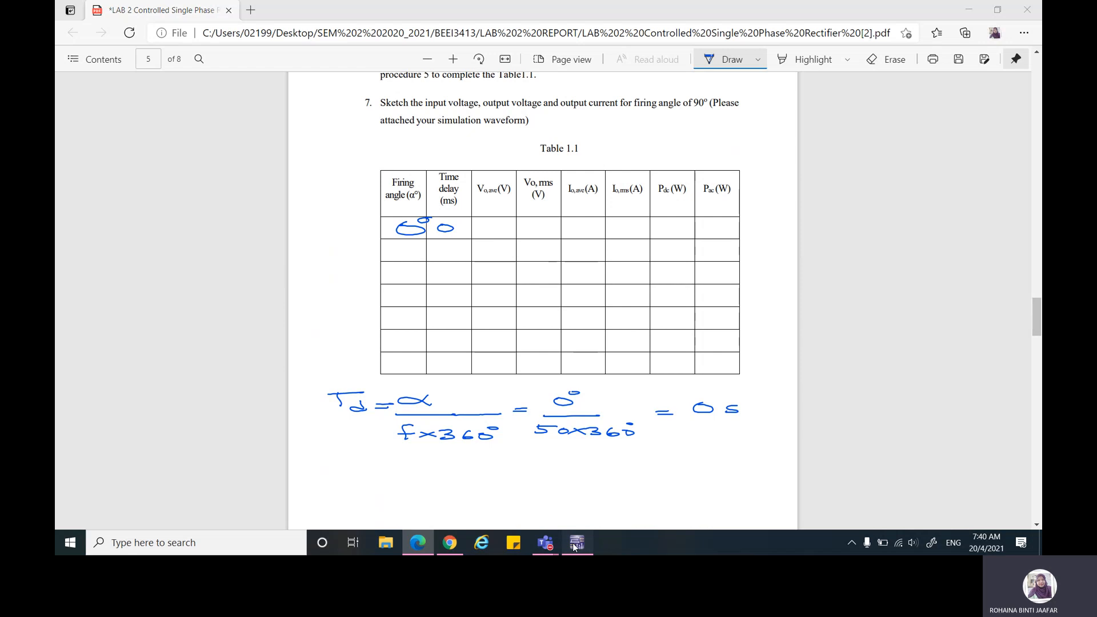
{"action": "left_click", "coordinate": [1035, 275]}
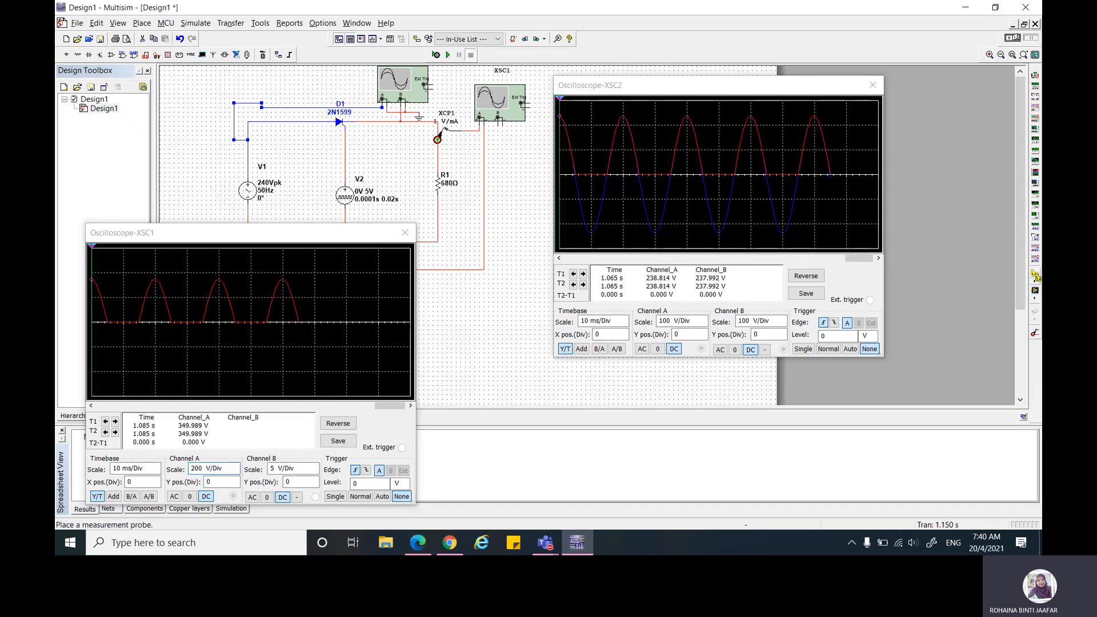
{"action": "left_click", "coordinate": [438, 158]}
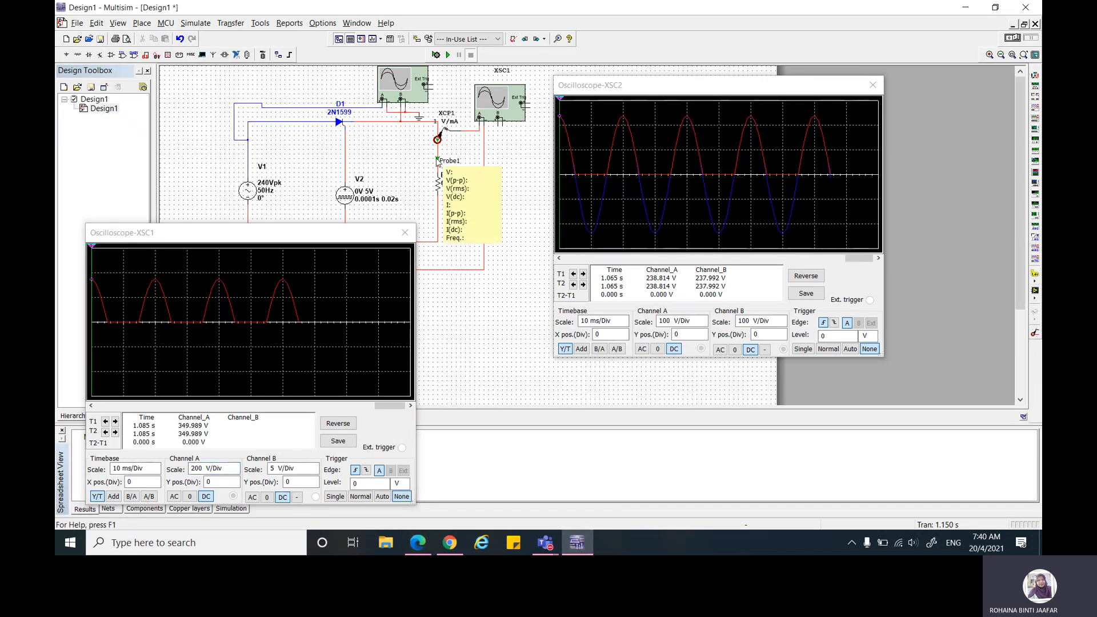
Step: Run and stop the simulation twice to read the probe's rms and dc voltage and current at R1
{"action": "left_click", "coordinate": [448, 56]}
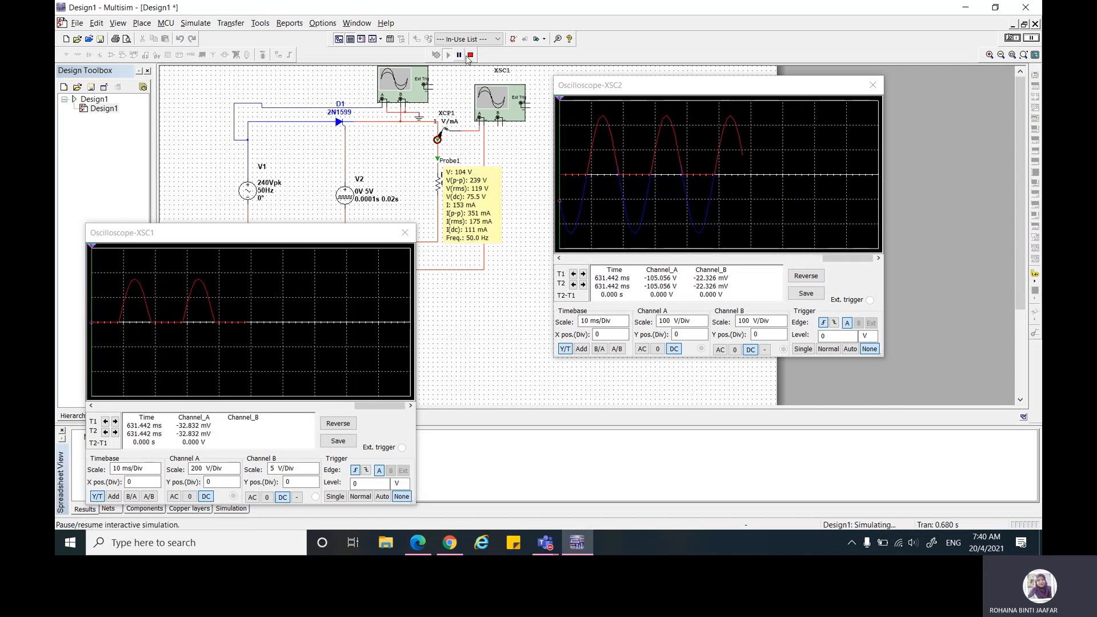
{"action": "left_click", "coordinate": [471, 55]}
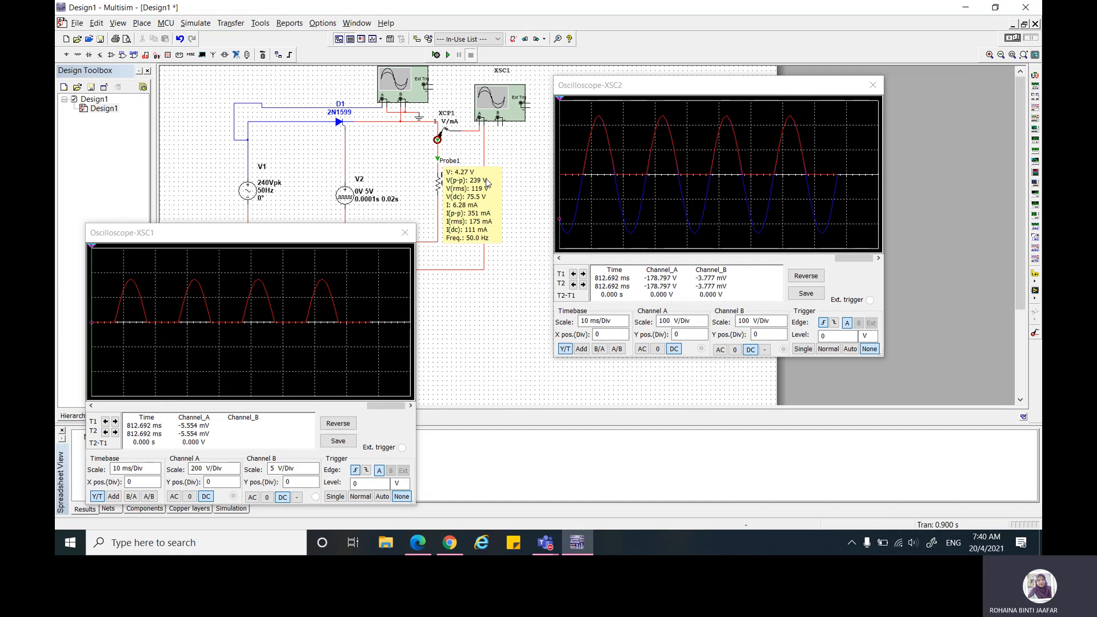
{"action": "left_click", "coordinate": [449, 55]}
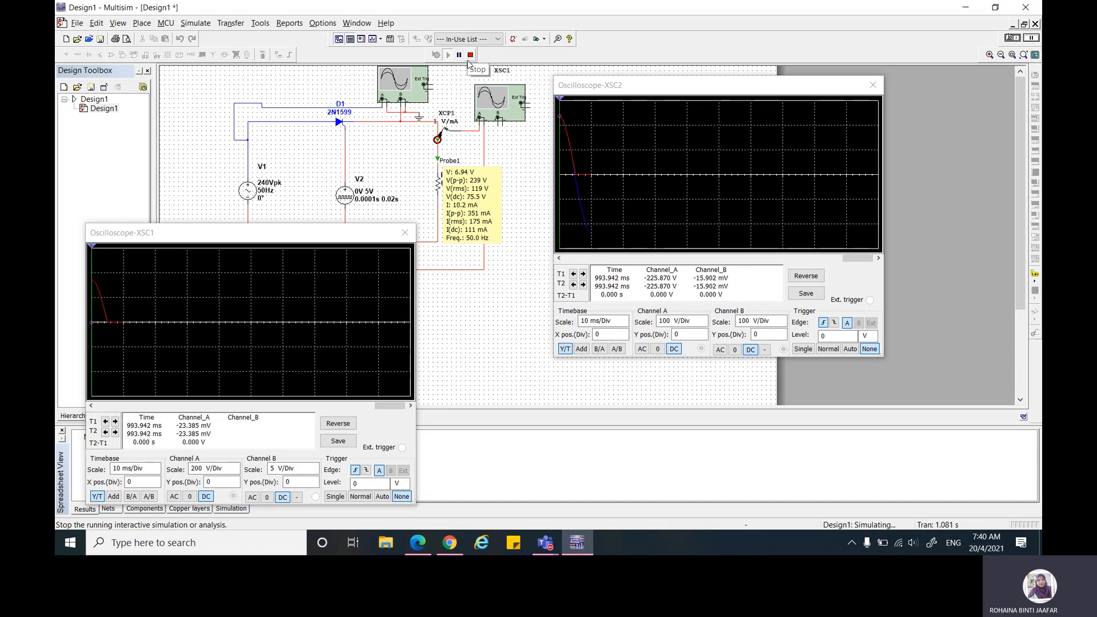
{"action": "left_click", "coordinate": [469, 55]}
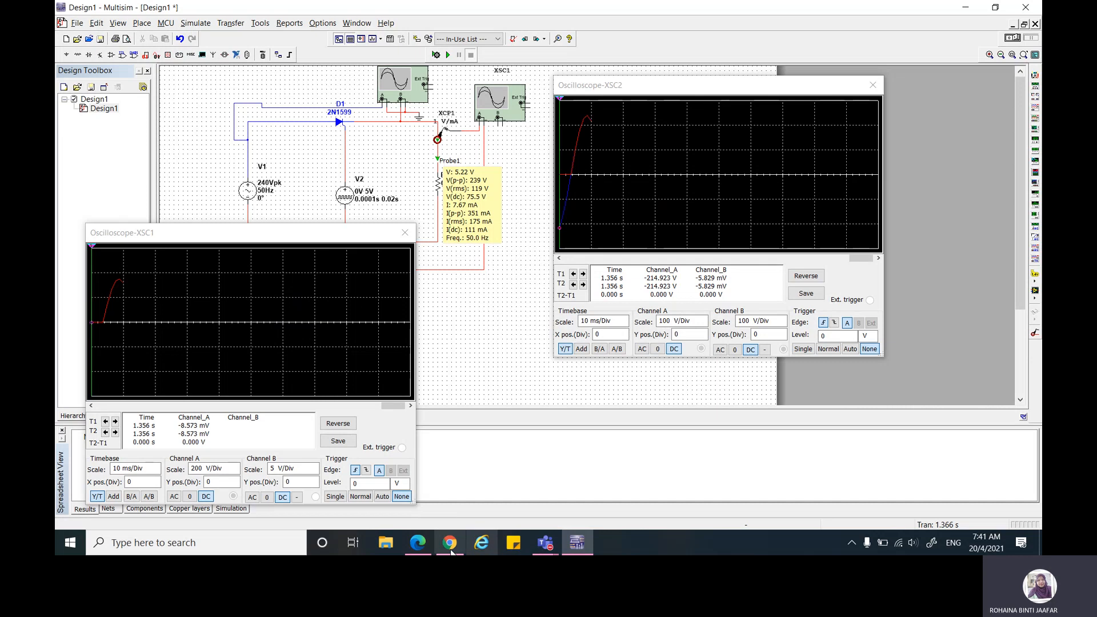
Step: Switch to the lab PDF in Edge and handwrite "Pdc = Idc × Vdc" above Table 1.1, with an arrow from the Pdc column
{"action": "left_click", "coordinate": [418, 542]}
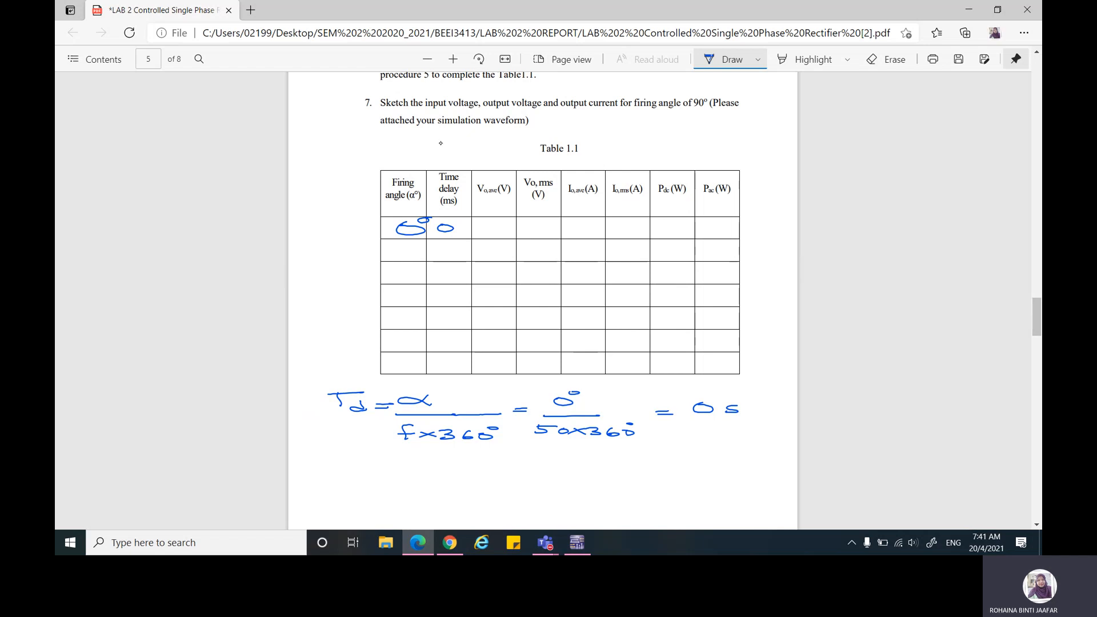
{"action": "left_click_drag", "start_coordinate": [659, 179], "coordinate": [634, 171]}
{"action": "left_click_drag", "start_coordinate": [589, 139], "coordinate": [646, 146]}
{"action": "mouse_move", "coordinate": [635, 150]}
{"action": "left_mouse_down"}
{"action": "mouse_move", "coordinate": [675, 140]}
{"action": "mouse_move", "coordinate": [749, 150]}
{"action": "left_mouse_up"}
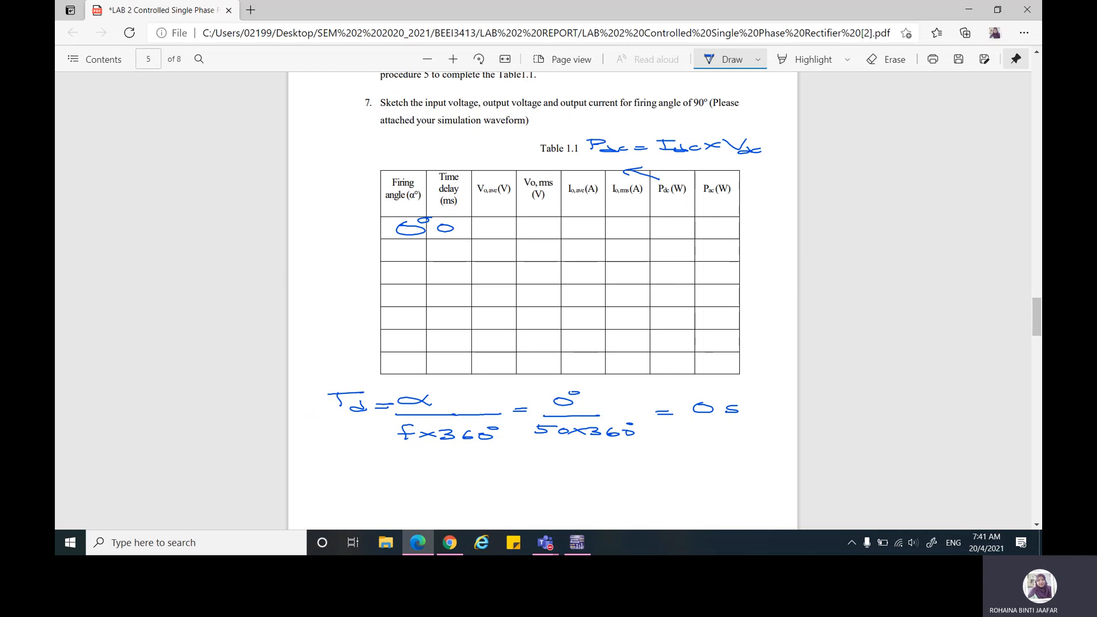
Step: Draw a curved arrow below Table 1.1's Pac column and handwrite "Pac = Irms × Vrms" beneath it
{"action": "scroll", "coordinate": [690, 360], "scroll_direction": "down", "scroll_amount": 2}
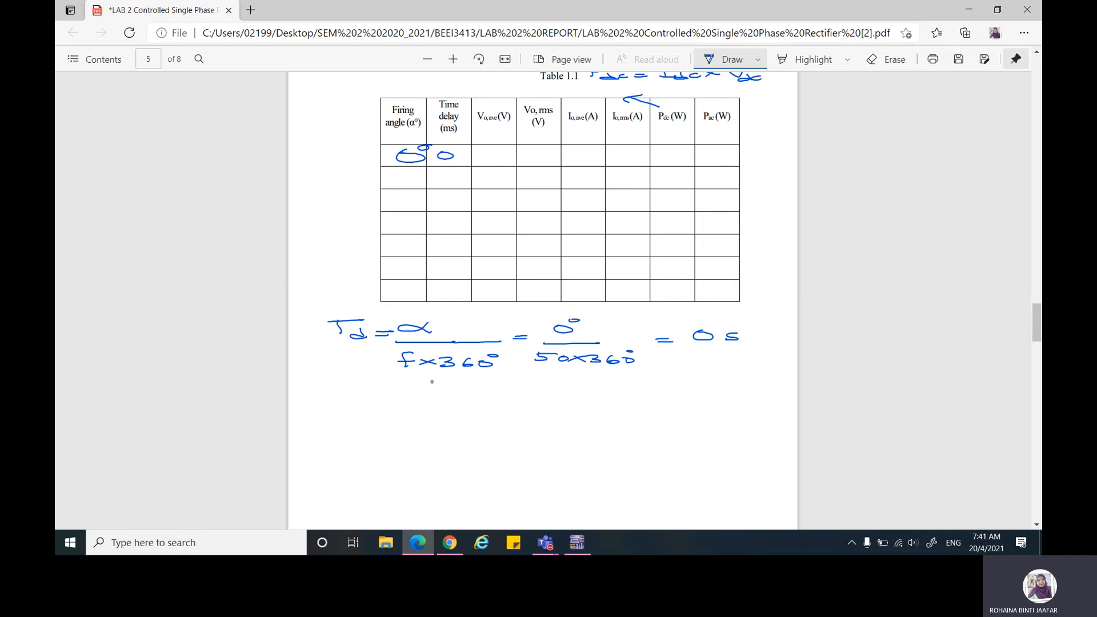
{"action": "mouse_move", "coordinate": [732, 299]}
{"action": "left_mouse_down"}
{"action": "mouse_move", "coordinate": [768, 308]}
{"action": "mouse_move", "coordinate": [767, 343]}
{"action": "mouse_move", "coordinate": [724, 355]}
{"action": "mouse_move", "coordinate": [746, 357]}
{"action": "left_mouse_up"}
{"action": "mouse_move", "coordinate": [653, 382]}
{"action": "left_mouse_down"}
{"action": "mouse_move", "coordinate": [654, 397]}
{"action": "mouse_move", "coordinate": [686, 398]}
{"action": "left_mouse_up"}
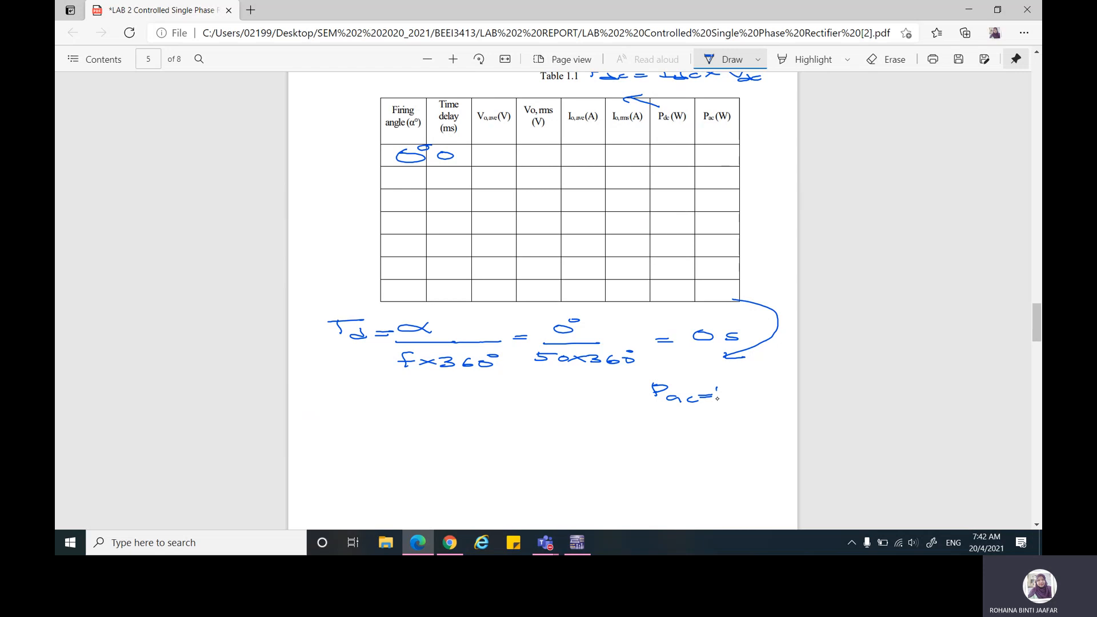
{"action": "left_click_drag", "start_coordinate": [710, 388], "coordinate": [731, 386]}
{"action": "left_click_drag", "start_coordinate": [721, 396], "coordinate": [791, 403]}
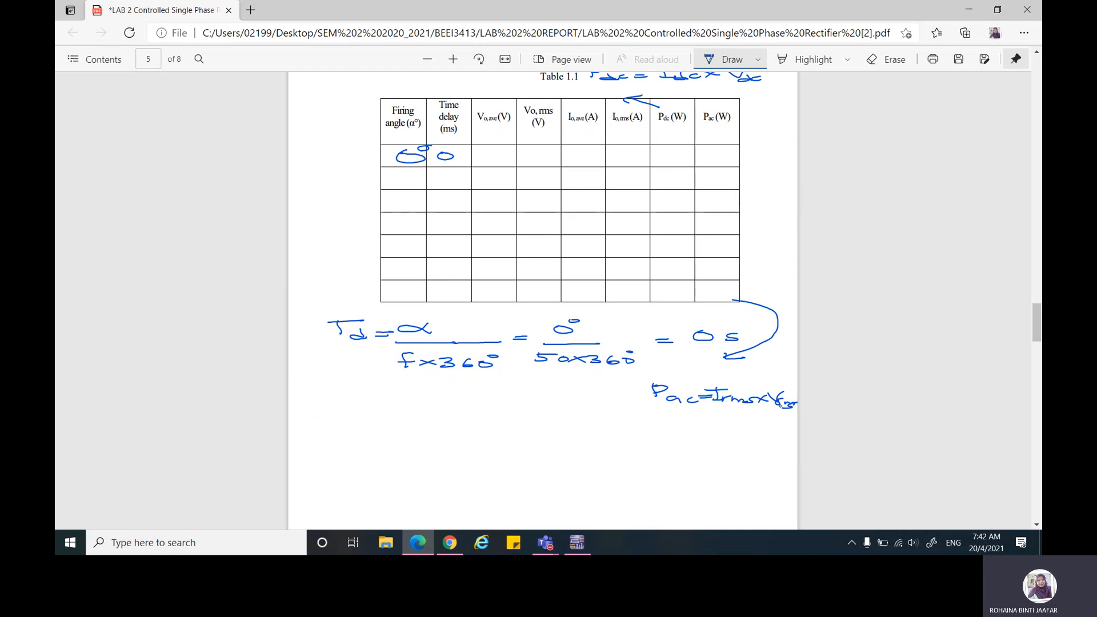
Step: Handwrite the firing angles 30°, 60°, 90°, 120°, 150° and 180° in the first column of Table 1.1
{"action": "scroll", "coordinate": [694, 135], "scroll_direction": "up", "scroll_amount": 2}
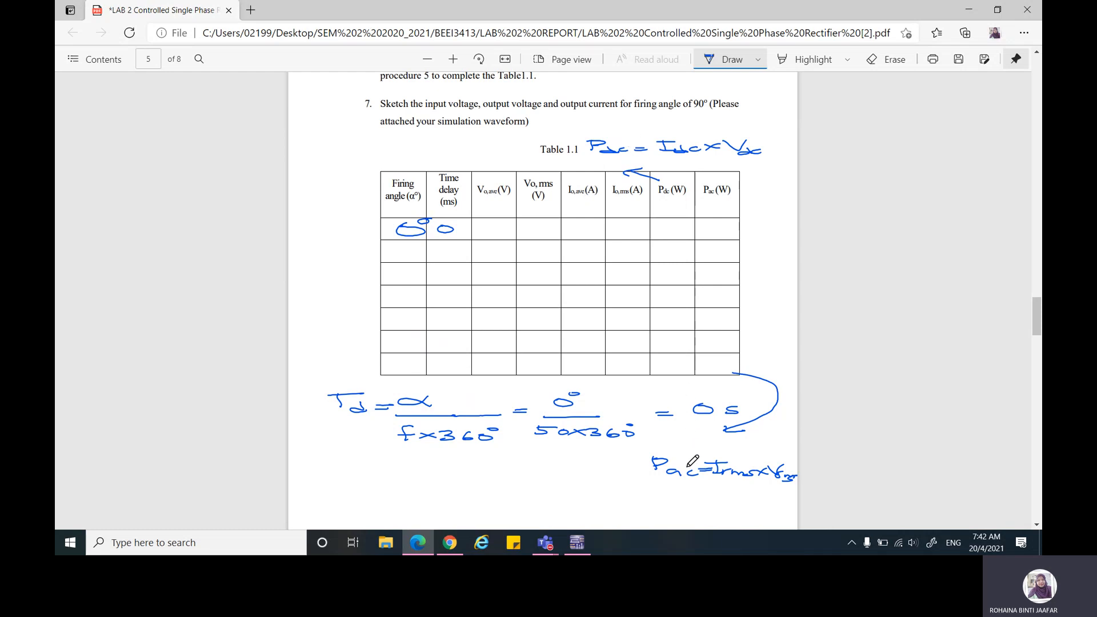
{"action": "scroll", "coordinate": [574, 277], "scroll_direction": "up", "scroll_amount": 3}
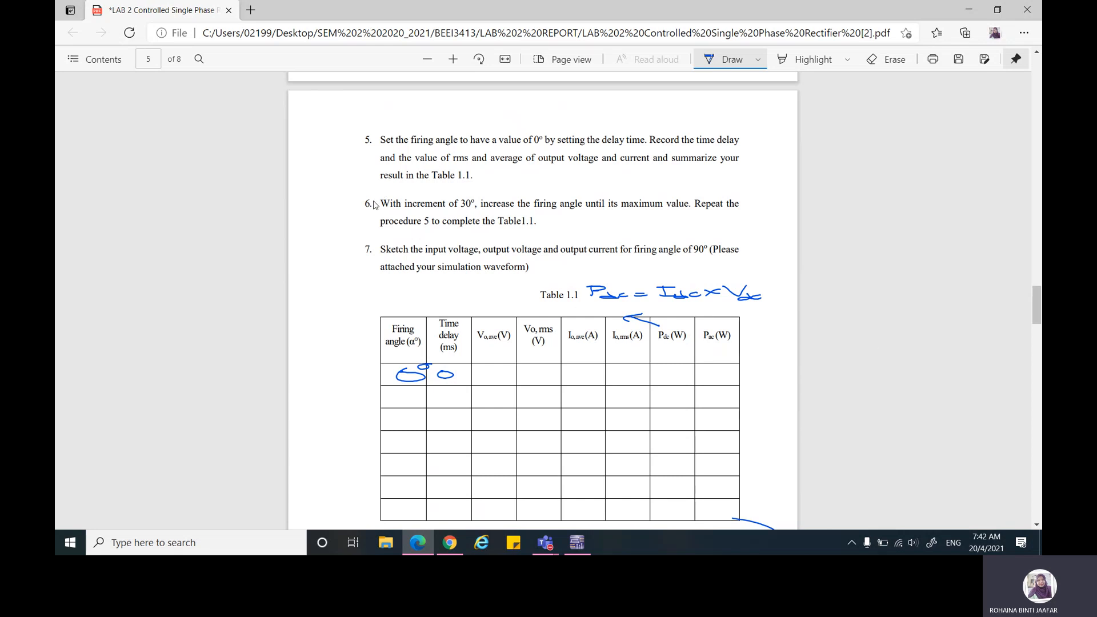
{"action": "scroll", "coordinate": [568, 323], "scroll_direction": "down", "scroll_amount": 2}
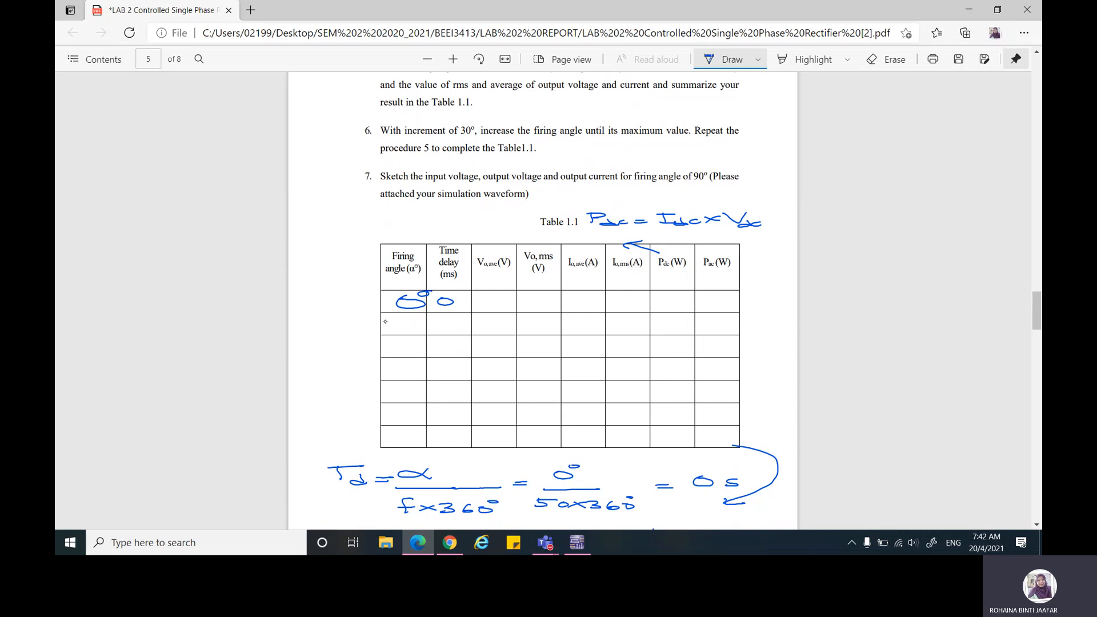
{"action": "mouse_move", "coordinate": [404, 321]}
{"action": "left_mouse_down"}
{"action": "mouse_move", "coordinate": [390, 330]}
{"action": "mouse_move", "coordinate": [417, 319]}
{"action": "mouse_move", "coordinate": [389, 346]}
{"action": "mouse_move", "coordinate": [413, 345]}
{"action": "mouse_move", "coordinate": [400, 375]}
{"action": "mouse_move", "coordinate": [425, 363]}
{"action": "left_mouse_up"}
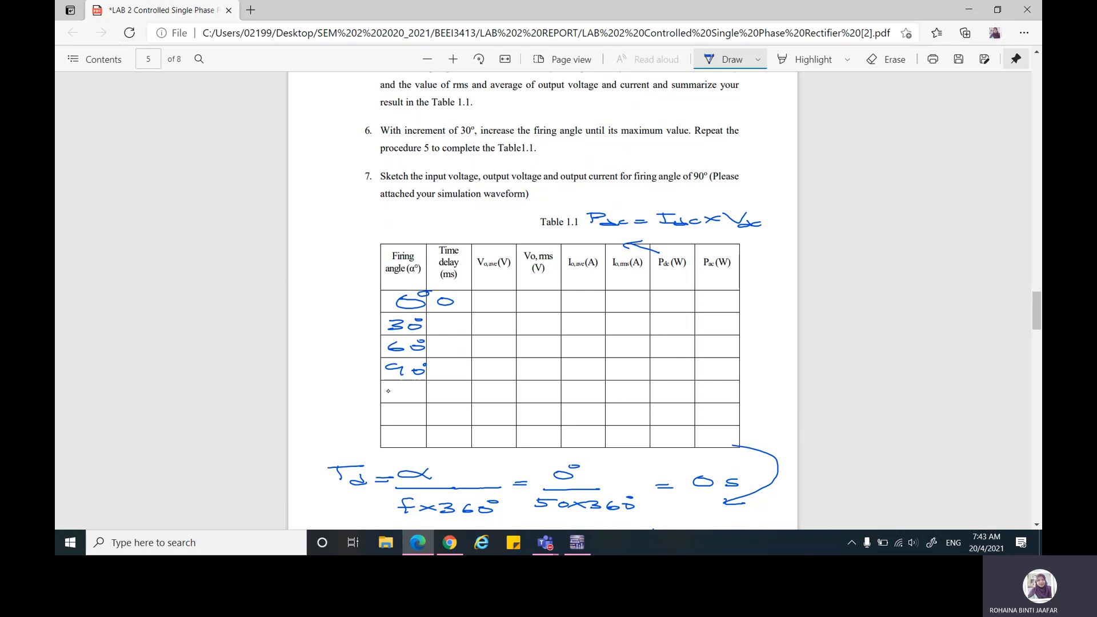
{"action": "mouse_move", "coordinate": [391, 391]}
{"action": "left_mouse_down"}
{"action": "mouse_move", "coordinate": [421, 387]}
{"action": "mouse_move", "coordinate": [379, 421]}
{"action": "left_mouse_up"}
{"action": "mouse_move", "coordinate": [403, 411]}
{"action": "left_mouse_down"}
{"action": "mouse_move", "coordinate": [391, 416]}
{"action": "mouse_move", "coordinate": [422, 411]}
{"action": "mouse_move", "coordinate": [387, 442]}
{"action": "mouse_move", "coordinate": [411, 438]}
{"action": "left_mouse_up"}
{"action": "left_click_drag", "start_coordinate": [422, 436], "coordinate": [426, 434]}
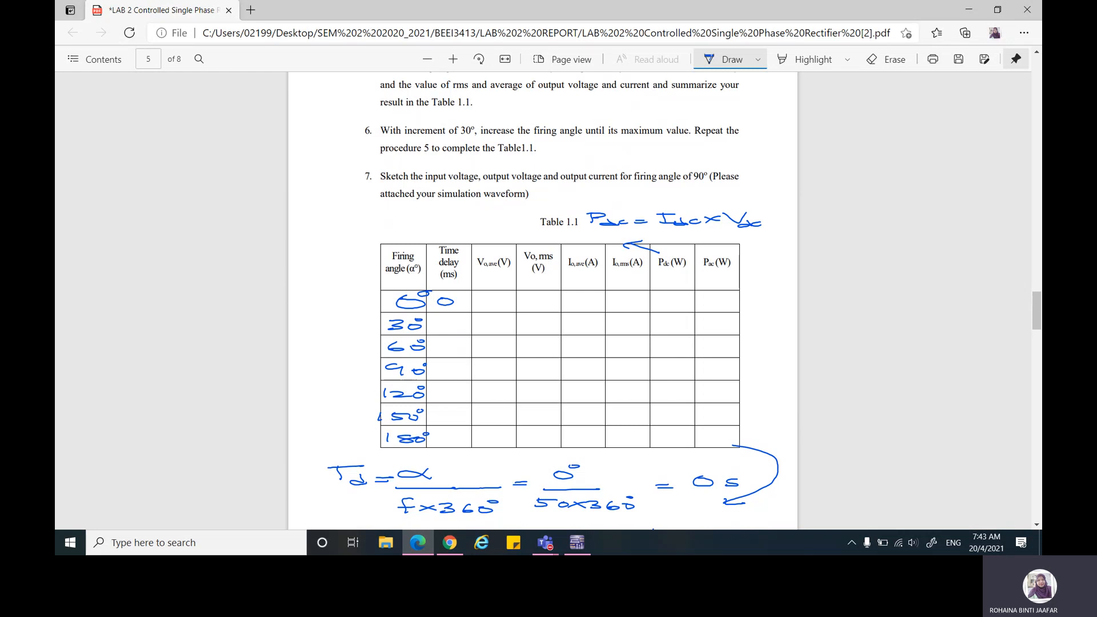
Step: Handwrite "For α = 90°" below the existing formula and start the delay calculation with "Td = 90°" over a fraction line
{"action": "scroll", "coordinate": [377, 194], "scroll_direction": "down", "scroll_amount": 1}
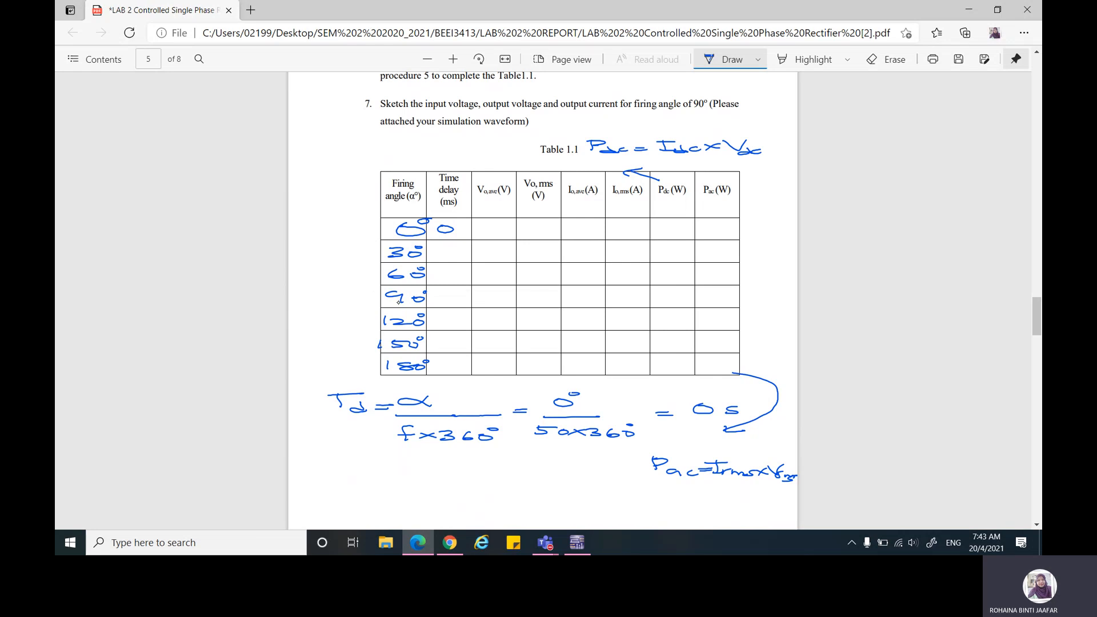
{"action": "scroll", "coordinate": [296, 385], "scroll_direction": "down", "scroll_amount": 3}
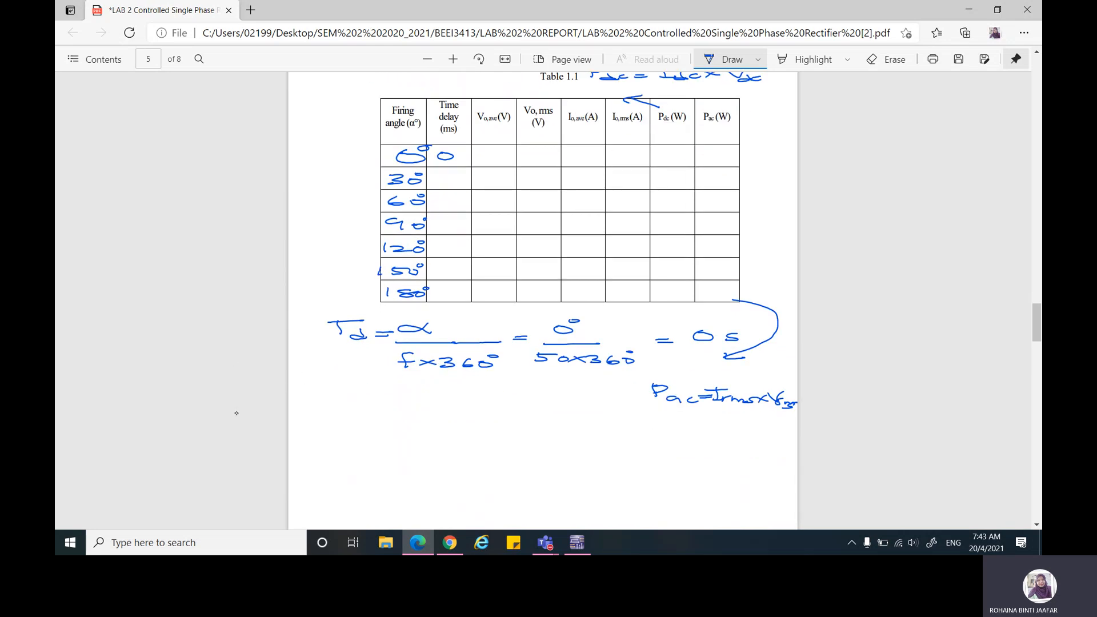
{"action": "mouse_move", "coordinate": [309, 405]}
{"action": "left_mouse_down"}
{"action": "mouse_move", "coordinate": [311, 416]}
{"action": "mouse_move", "coordinate": [393, 417]}
{"action": "mouse_move", "coordinate": [457, 411]}
{"action": "mouse_move", "coordinate": [452, 401]}
{"action": "left_mouse_up"}
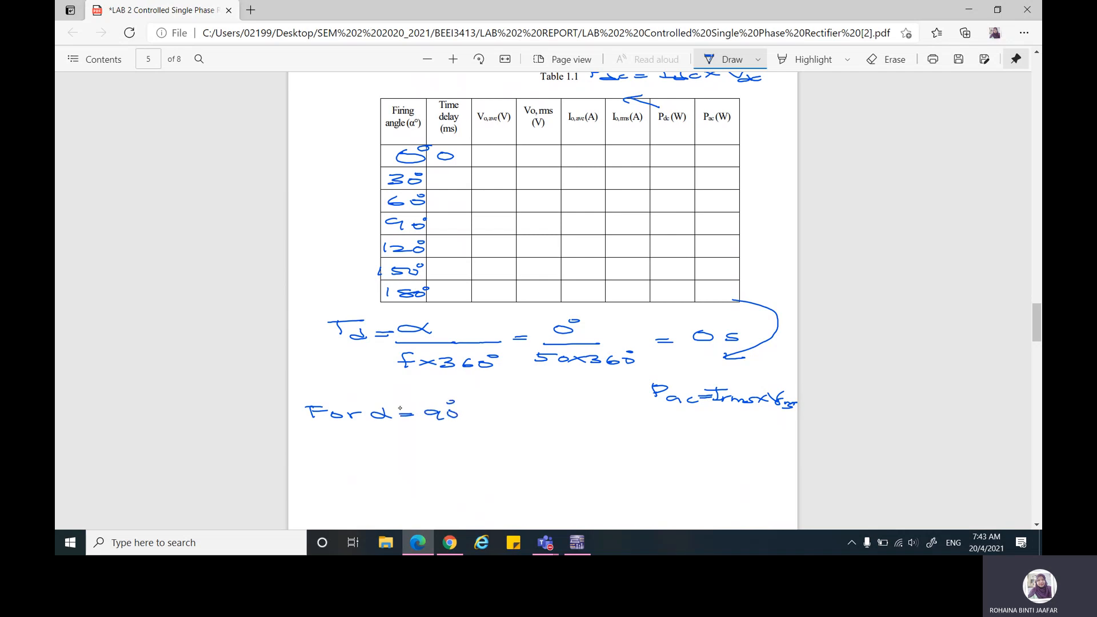
{"action": "mouse_move", "coordinate": [341, 453]}
{"action": "left_mouse_down"}
{"action": "mouse_move", "coordinate": [347, 464]}
{"action": "mouse_move", "coordinate": [365, 451]}
{"action": "mouse_move", "coordinate": [403, 462]}
{"action": "mouse_move", "coordinate": [447, 445]}
{"action": "left_mouse_up"}
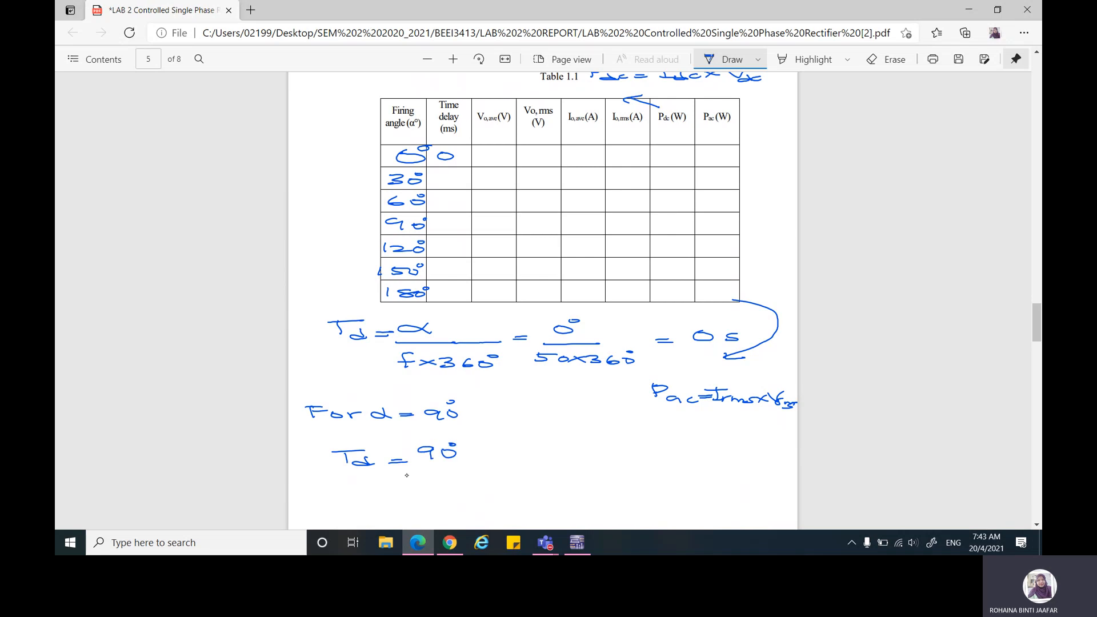
{"action": "left_click_drag", "start_coordinate": [399, 476], "coordinate": [485, 476]}
Step: Complete the 90° delay calculation with the denominator "50 × 360°" and the result "= 5 ms"
{"action": "scroll", "coordinate": [402, 209], "scroll_direction": "down", "scroll_amount": 1}
{"action": "scroll", "coordinate": [402, 209], "scroll_direction": "down", "scroll_amount": 1}
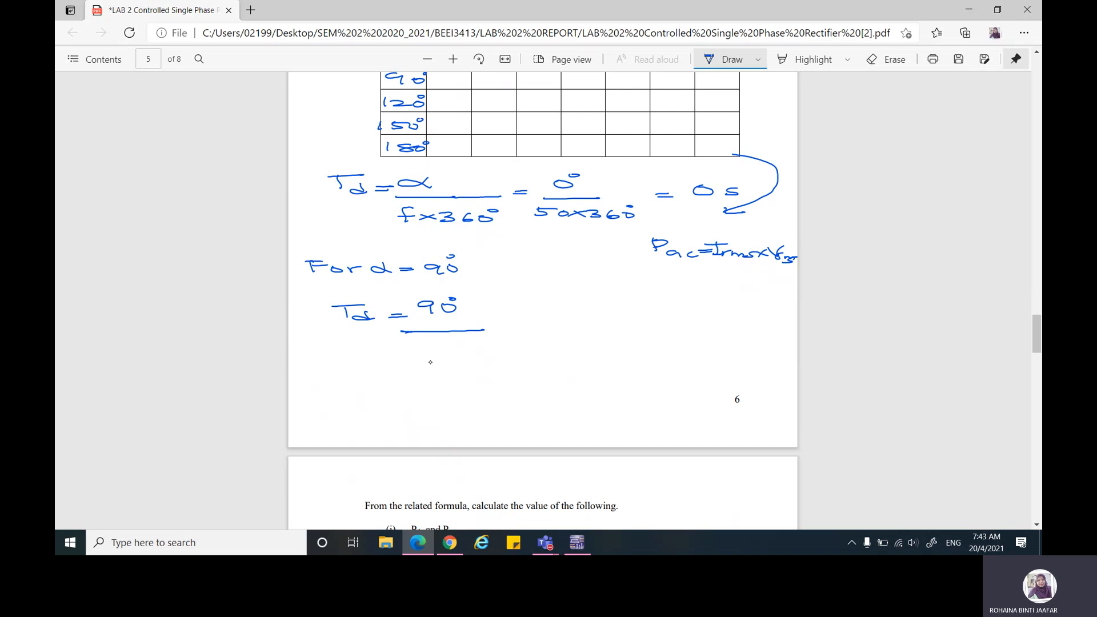
{"action": "mouse_move", "coordinate": [403, 342]}
{"action": "left_mouse_down"}
{"action": "mouse_move", "coordinate": [412, 353]}
{"action": "mouse_move", "coordinate": [437, 347]}
{"action": "left_mouse_up"}
{"action": "mouse_move", "coordinate": [445, 345]}
{"action": "left_mouse_down"}
{"action": "mouse_move", "coordinate": [475, 344]}
{"action": "mouse_move", "coordinate": [470, 352]}
{"action": "left_mouse_up"}
{"action": "left_click_drag", "start_coordinate": [489, 343], "coordinate": [492, 350]}
{"action": "left_click_drag", "start_coordinate": [508, 344], "coordinate": [510, 350]}
{"action": "left_click_drag", "start_coordinate": [512, 339], "coordinate": [543, 332]}
{"action": "left_click_drag", "start_coordinate": [542, 318], "coordinate": [603, 330]}
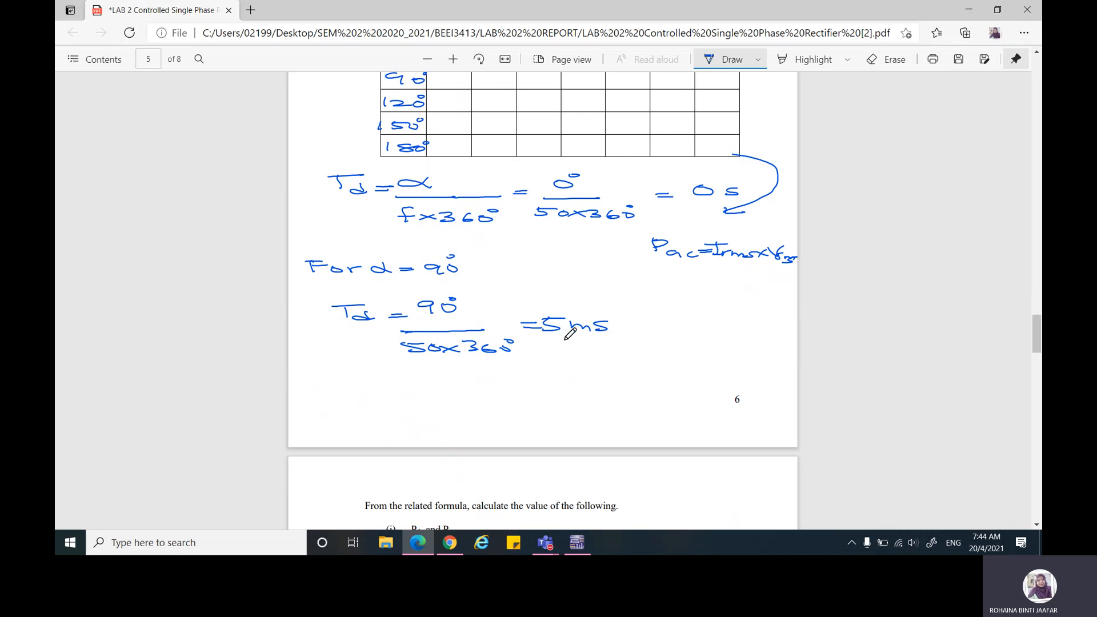
Step: Switch to Multisim, move the XSC1 display clear of V2, and set V2's delay time to 5m
{"action": "left_click", "coordinate": [579, 542]}
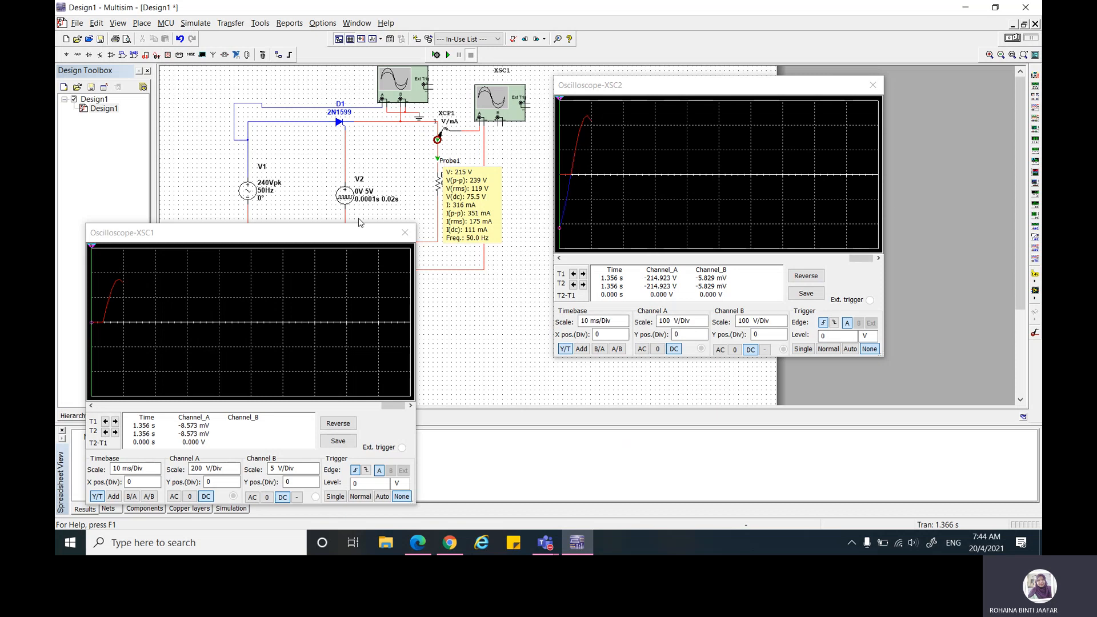
{"action": "left_click_drag", "start_coordinate": [348, 235], "coordinate": [363, 260]}
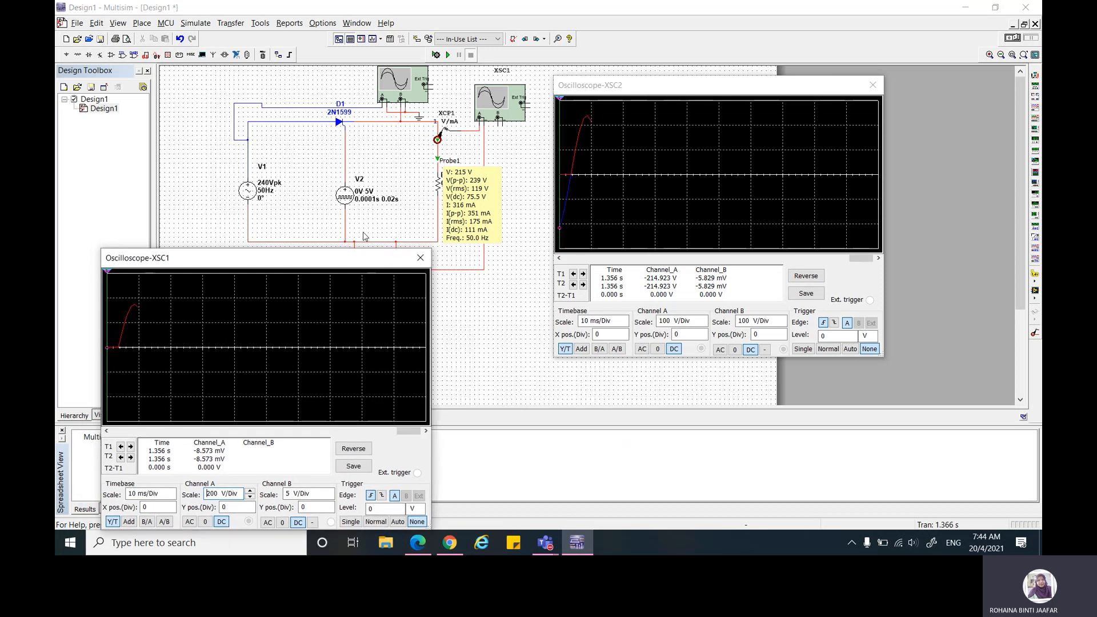
{"action": "double_click", "coordinate": [366, 201]}
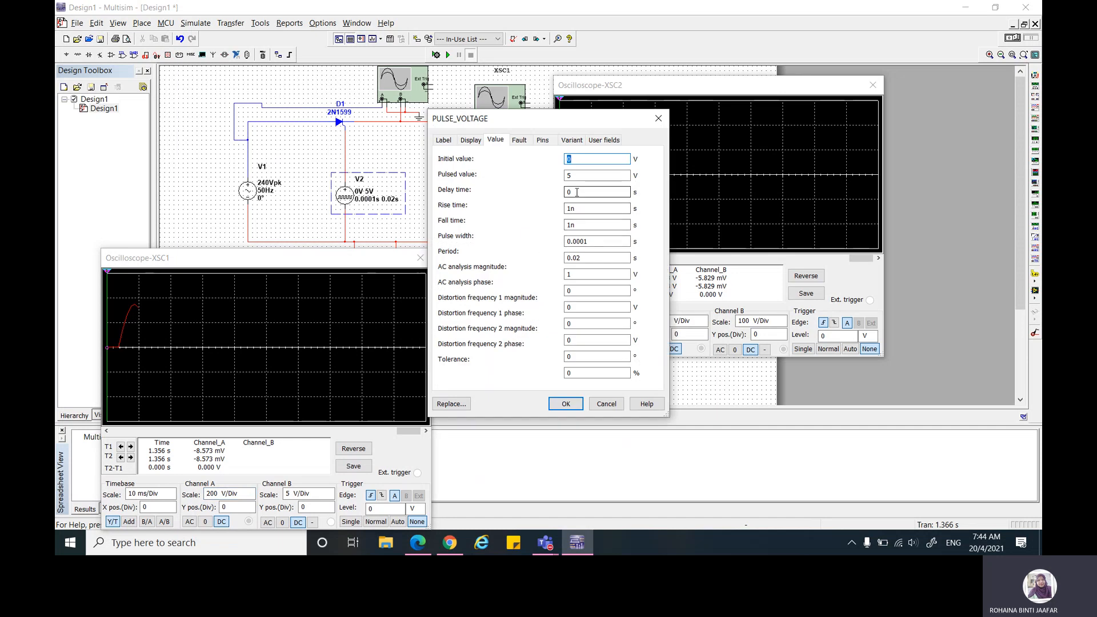
{"action": "double_click", "coordinate": [577, 191]}
{"action": "type", "text": "5m"}
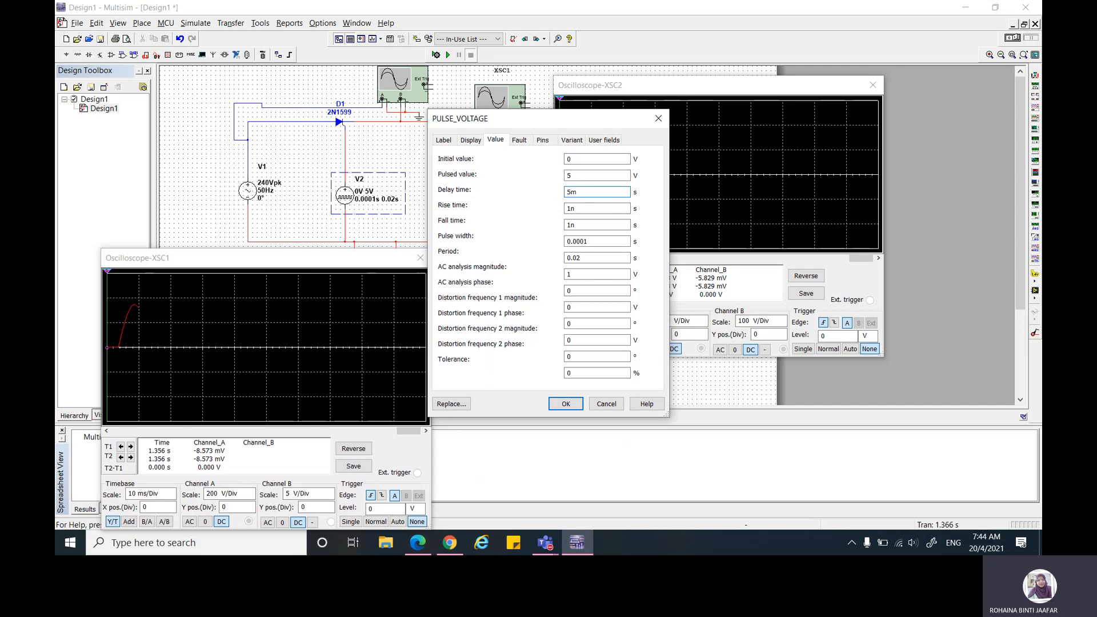
{"action": "left_click", "coordinate": [566, 405]}
{"action": "left_click", "coordinate": [566, 406]}
Step: Run and stop the simulation, and shift the XSC2 and XSC1 traces back in time to show several cycles
{"action": "left_click", "coordinate": [458, 56]}
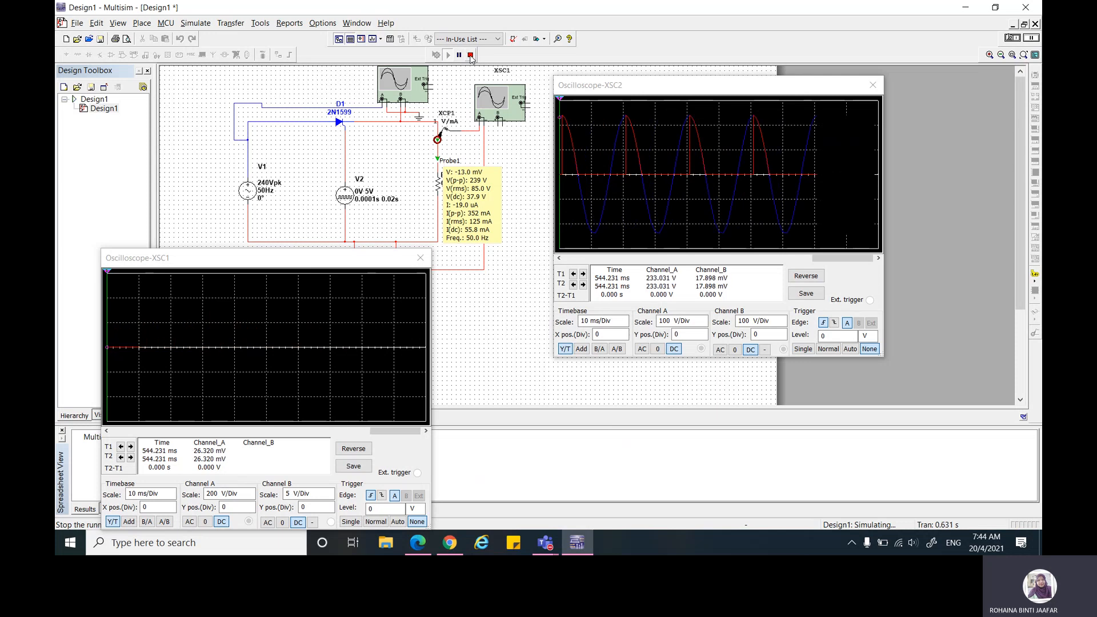
{"action": "left_click", "coordinate": [470, 56]}
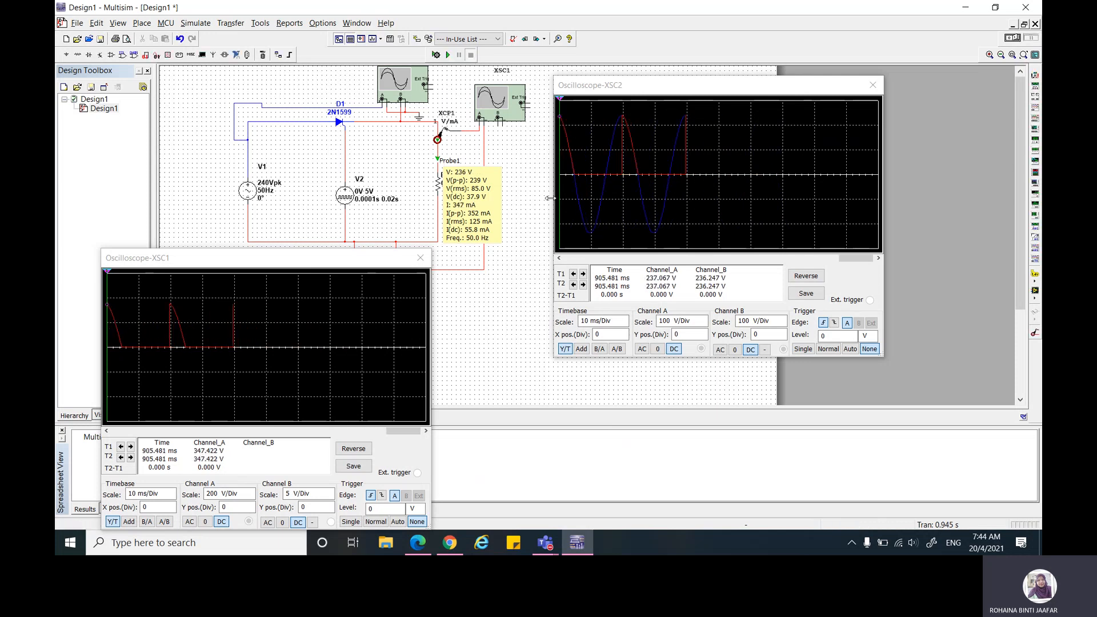
{"action": "left_click", "coordinate": [560, 258]}
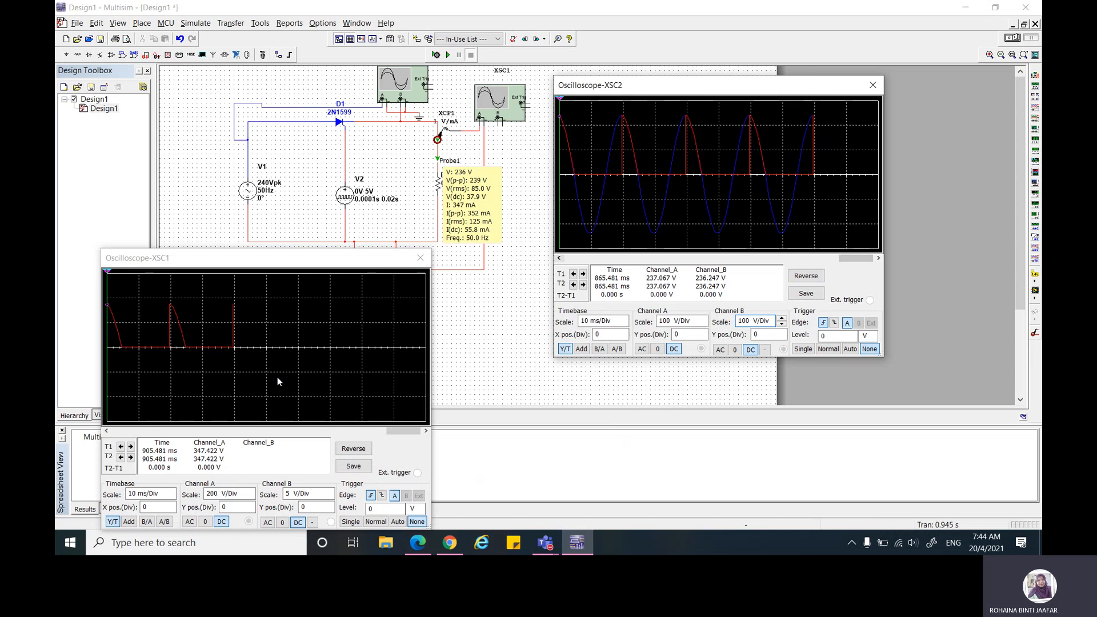
{"action": "left_click", "coordinate": [107, 432]}
{"action": "left_click", "coordinate": [106, 432]}
{"action": "left_click", "coordinate": [107, 432]}
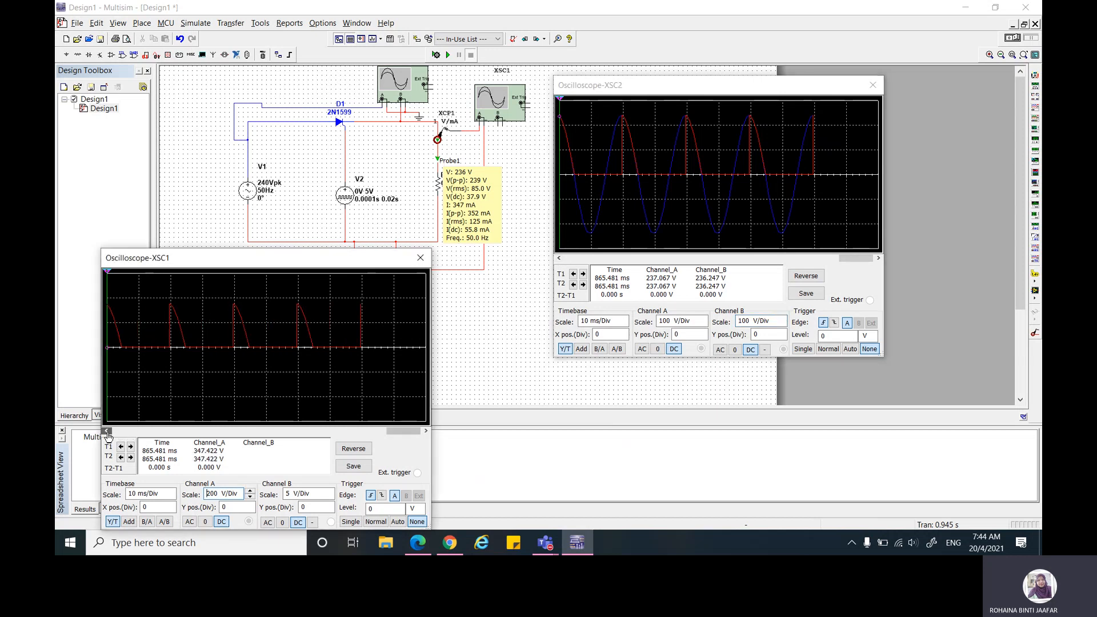
{"action": "left_click", "coordinate": [107, 432]}
{"action": "left_click", "coordinate": [107, 432]}
{"action": "left_click", "coordinate": [107, 432]}
{"action": "left_click", "coordinate": [107, 432]}
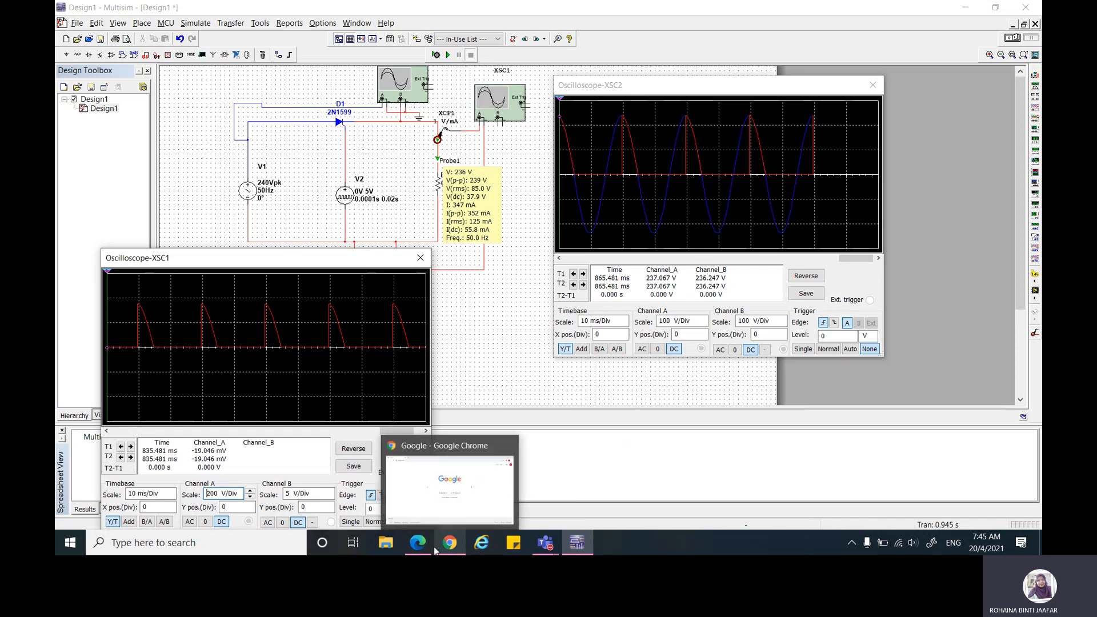
Step: Switch to the lab report PDF and handwrite "5 ms" in the time delay cell of Table 1.1's 90° row
{"action": "left_click", "coordinate": [415, 549]}
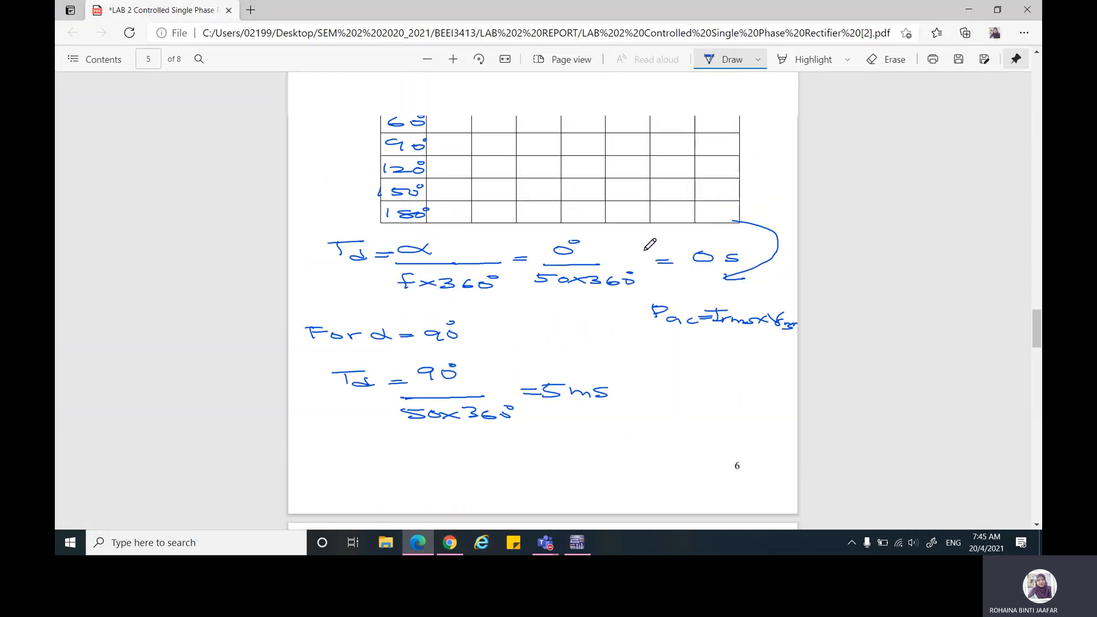
{"action": "scroll", "coordinate": [499, 195], "scroll_direction": "up", "scroll_amount": 1}
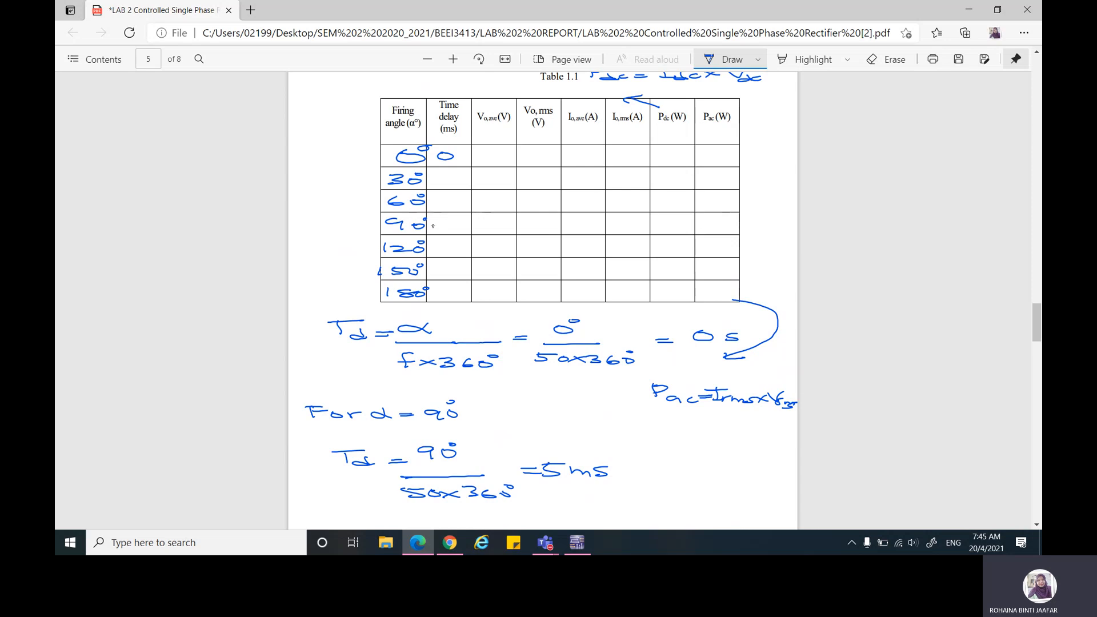
{"action": "left_click_drag", "start_coordinate": [432, 218], "coordinate": [473, 228]}
Step: Review procedure items 5 to 7, the list of quantities to calculate, and the power, efficiency and form factor formulas in the appendix
{"action": "scroll", "coordinate": [403, 209], "scroll_direction": "up", "scroll_amount": 5}
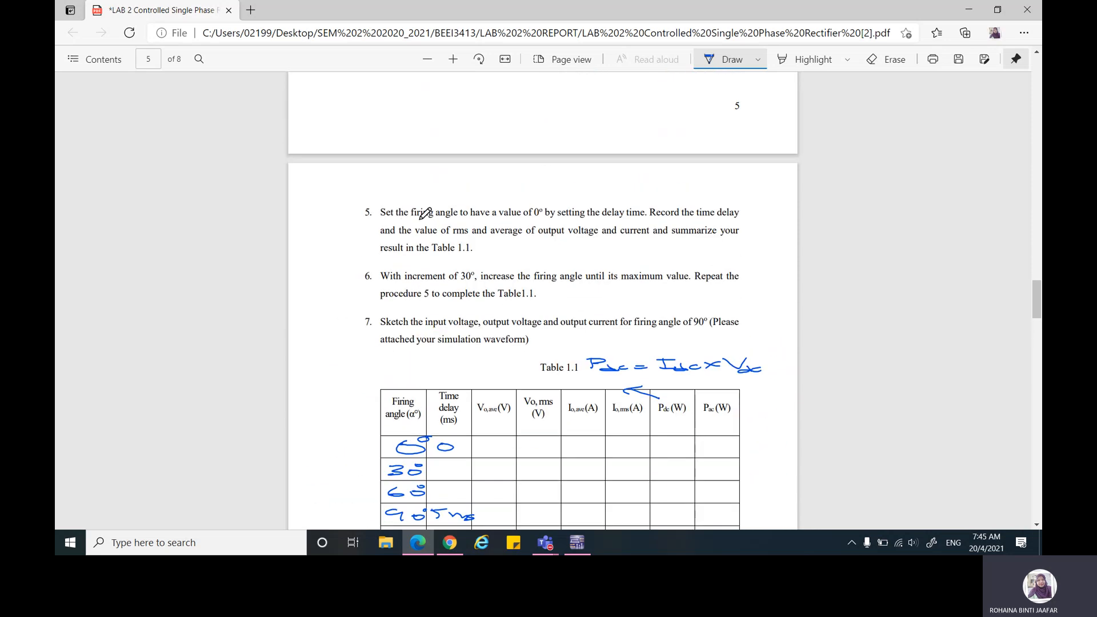
{"action": "scroll", "coordinate": [522, 218], "scroll_direction": "down", "scroll_amount": 3}
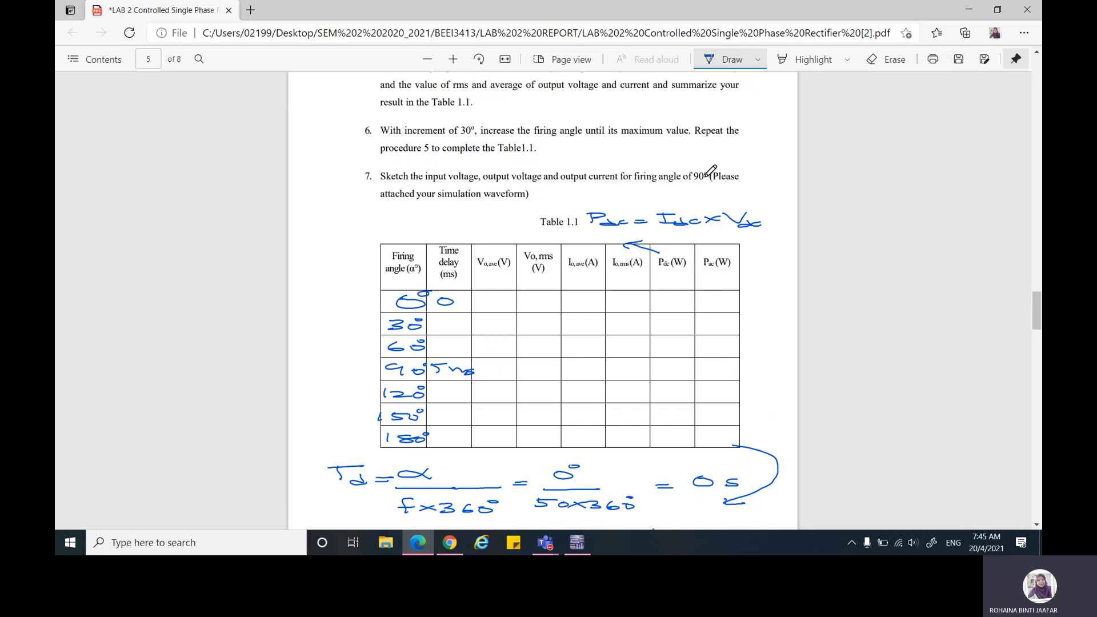
{"action": "scroll", "coordinate": [642, 199], "scroll_direction": "down", "scroll_amount": 4}
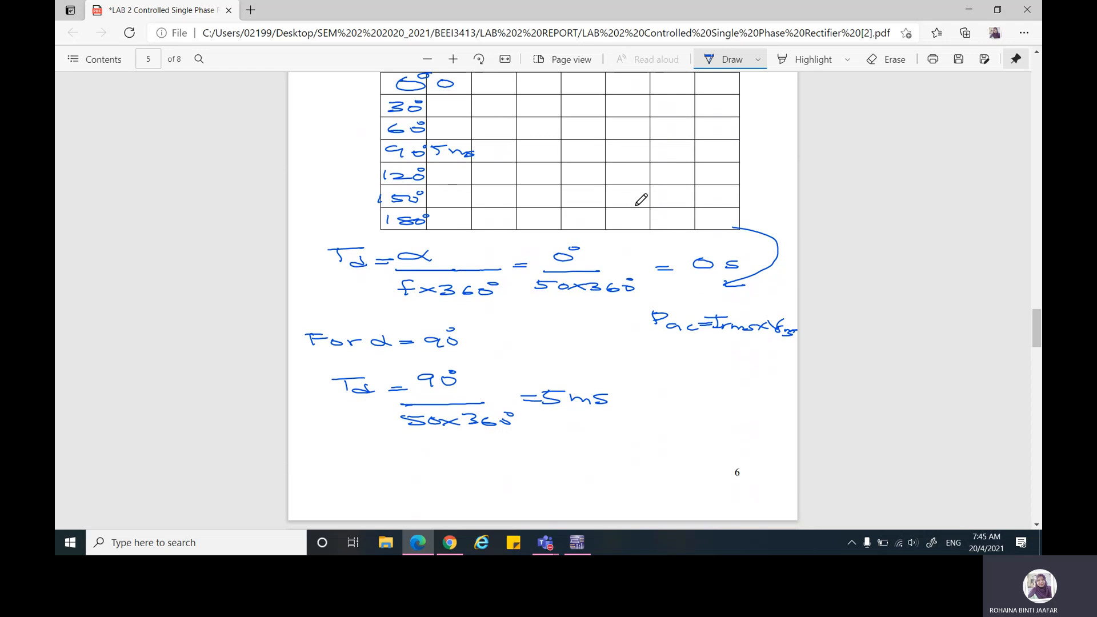
{"action": "scroll", "coordinate": [641, 199], "scroll_direction": "down", "scroll_amount": 4}
{"action": "scroll", "coordinate": [641, 199], "scroll_direction": "down", "scroll_amount": 3}
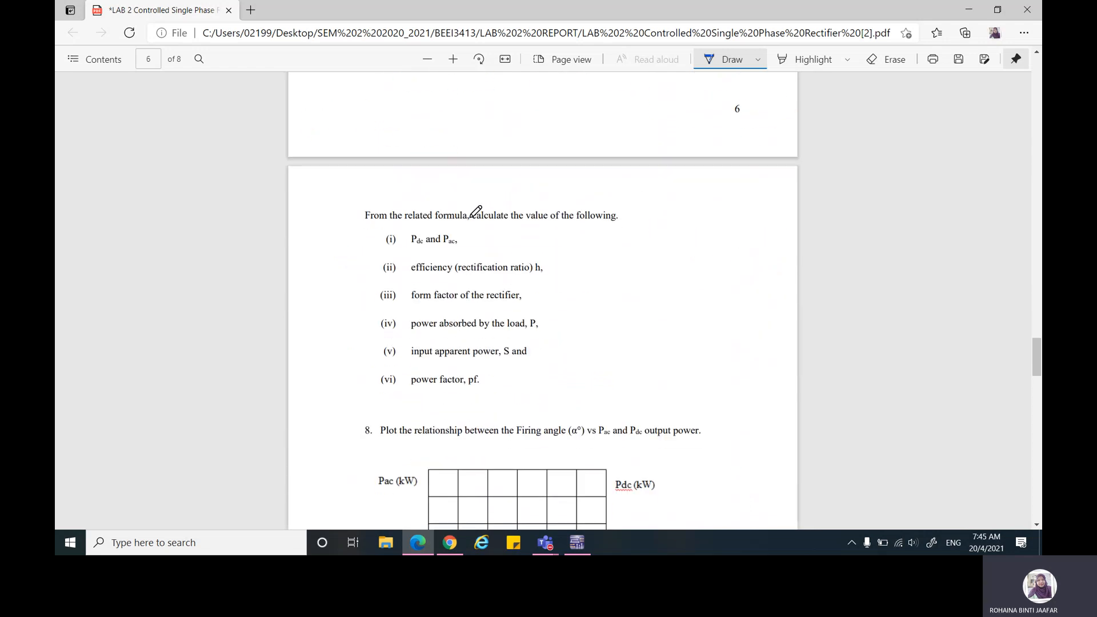
{"action": "scroll", "coordinate": [470, 214], "scroll_direction": "down", "scroll_amount": 2}
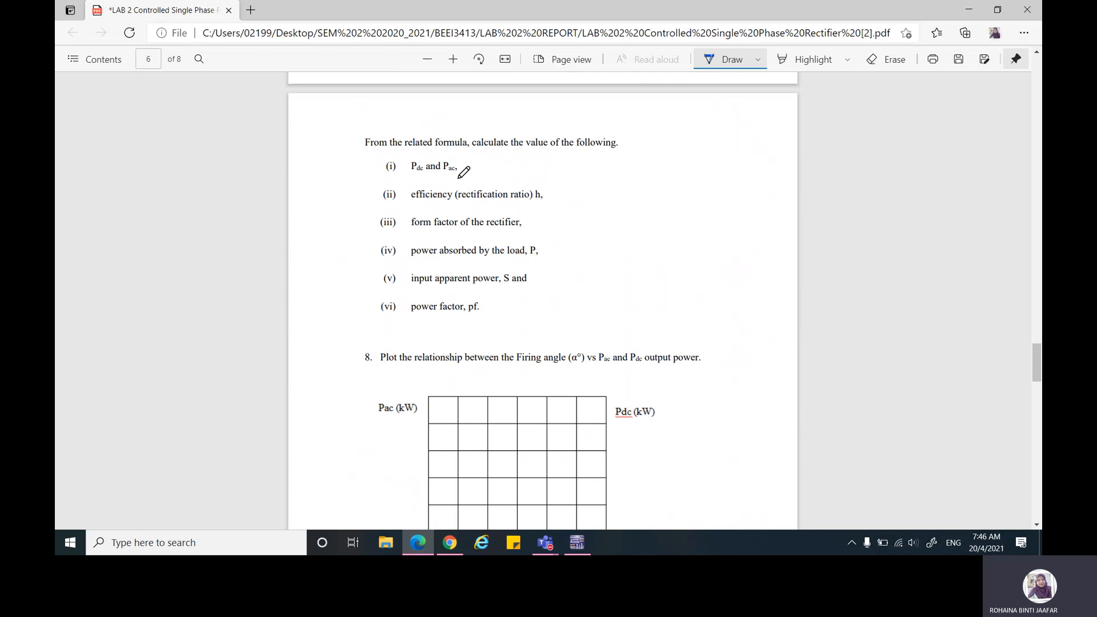
{"action": "scroll", "coordinate": [487, 210], "scroll_direction": "down", "scroll_amount": 20}
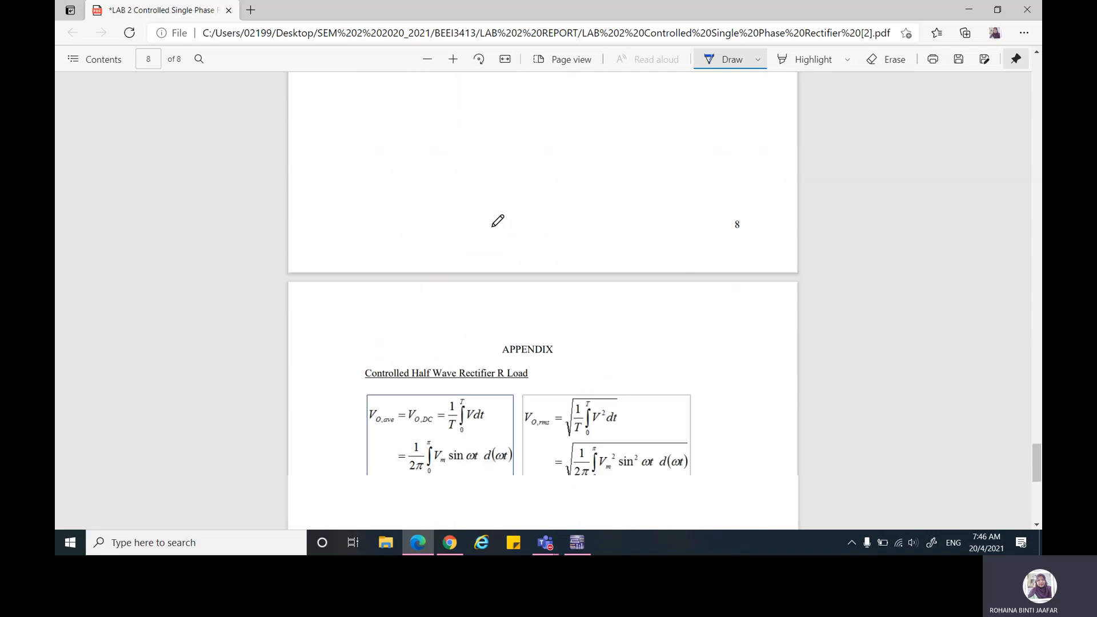
{"action": "scroll", "coordinate": [494, 224], "scroll_direction": "down", "scroll_amount": 8}
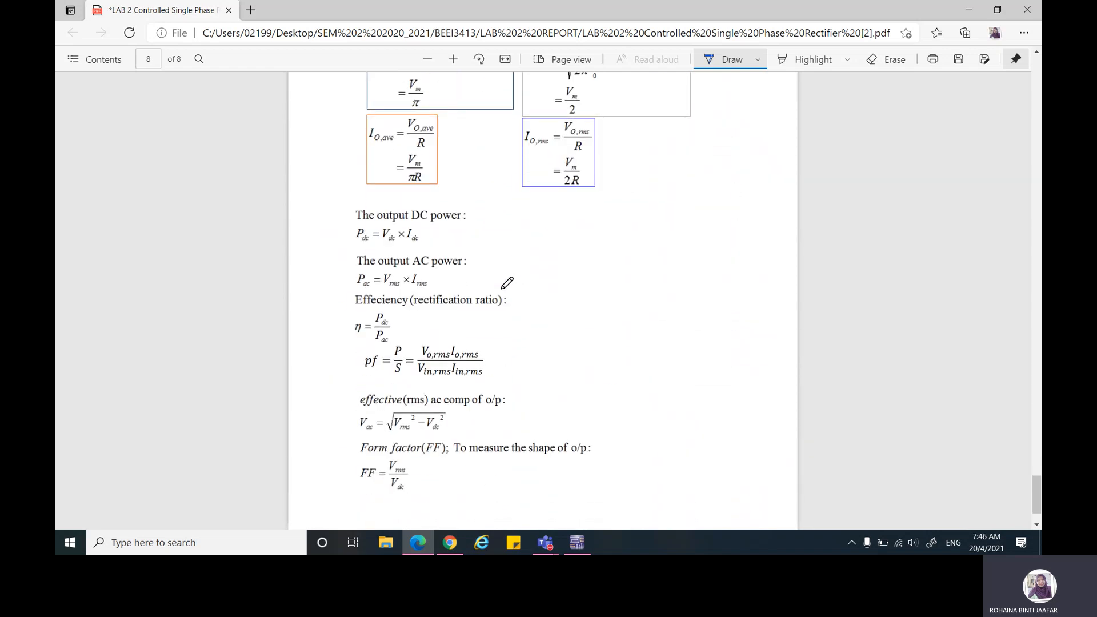
{"action": "scroll", "coordinate": [506, 283], "scroll_direction": "down", "scroll_amount": 2}
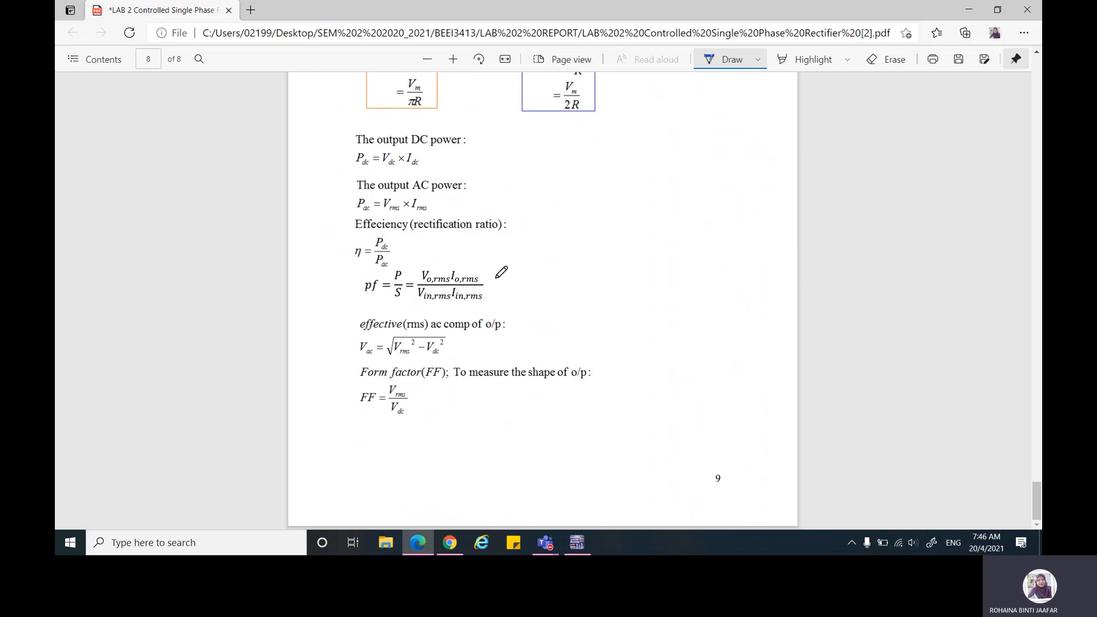
Step: Examine item 8's plot of firing angle against Pac and Pdc, the discussion section, and the appendix formulas
{"action": "scroll", "coordinate": [503, 269], "scroll_direction": "up", "scroll_amount": 12}
{"action": "scroll", "coordinate": [498, 251], "scroll_direction": "up", "scroll_amount": 10}
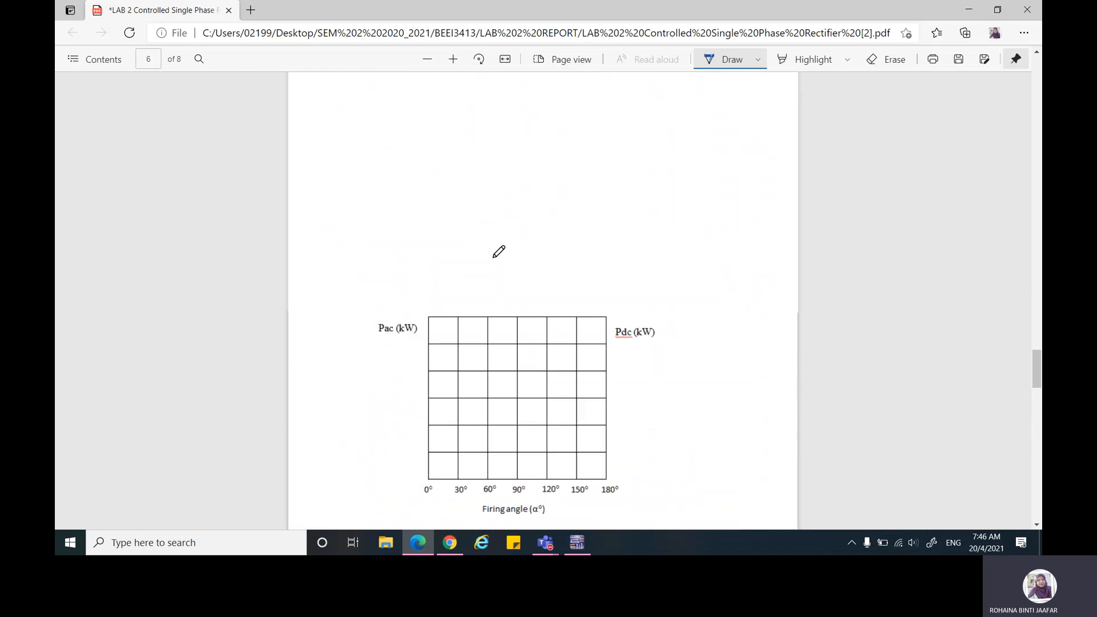
{"action": "scroll", "coordinate": [498, 257], "scroll_direction": "down", "scroll_amount": 3}
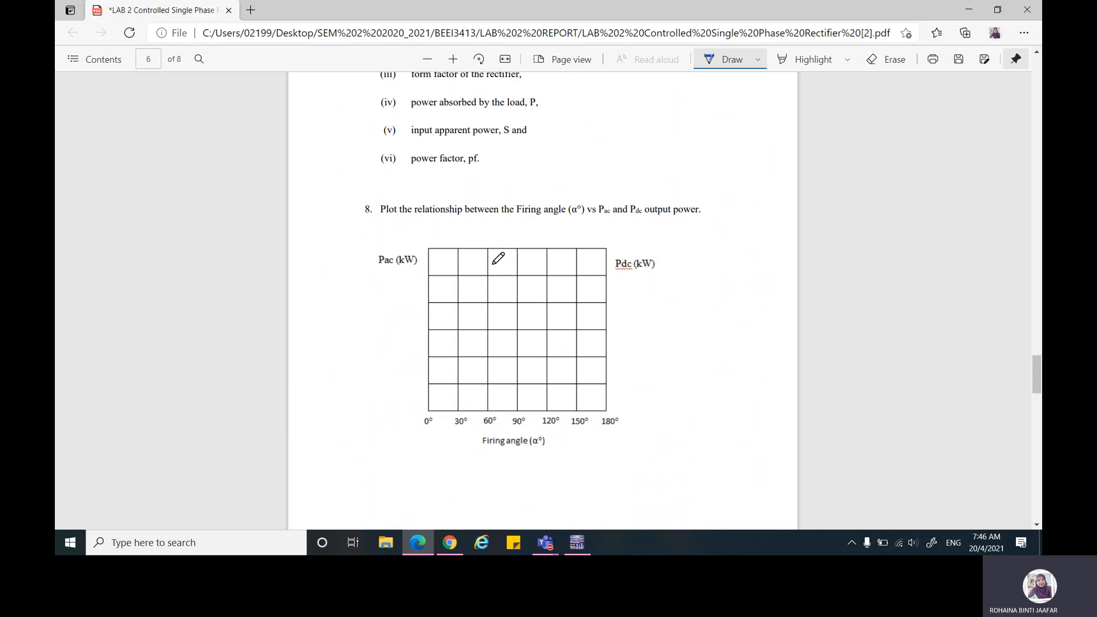
{"action": "scroll", "coordinate": [593, 229], "scroll_direction": "down", "scroll_amount": 3}
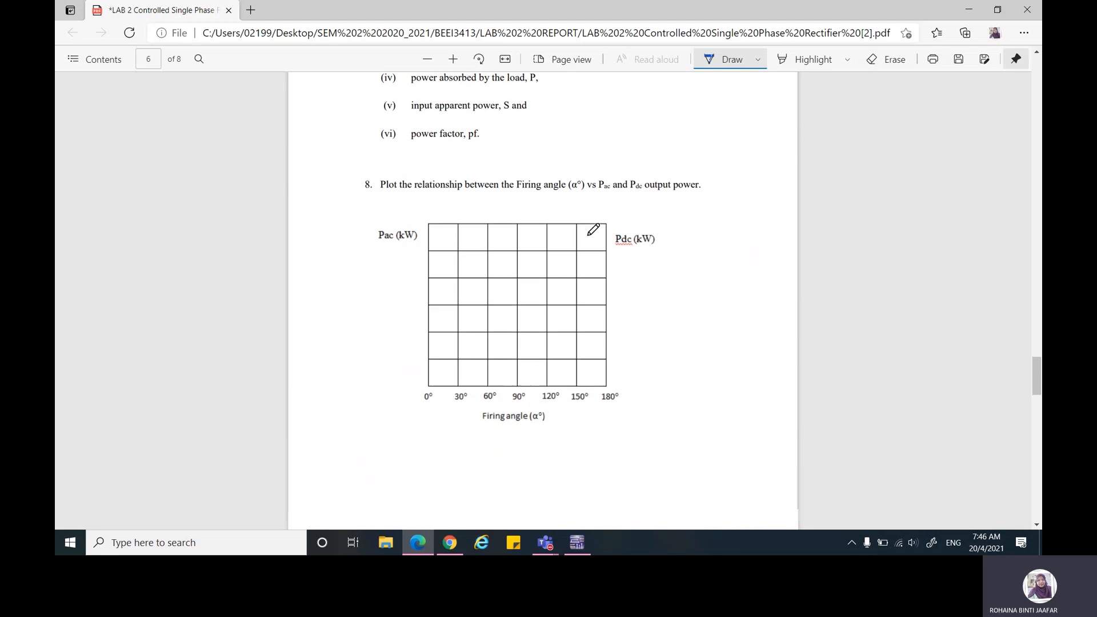
{"action": "scroll", "coordinate": [591, 228], "scroll_direction": "down", "scroll_amount": 4}
{"action": "scroll", "coordinate": [590, 228], "scroll_direction": "up", "scroll_amount": 4}
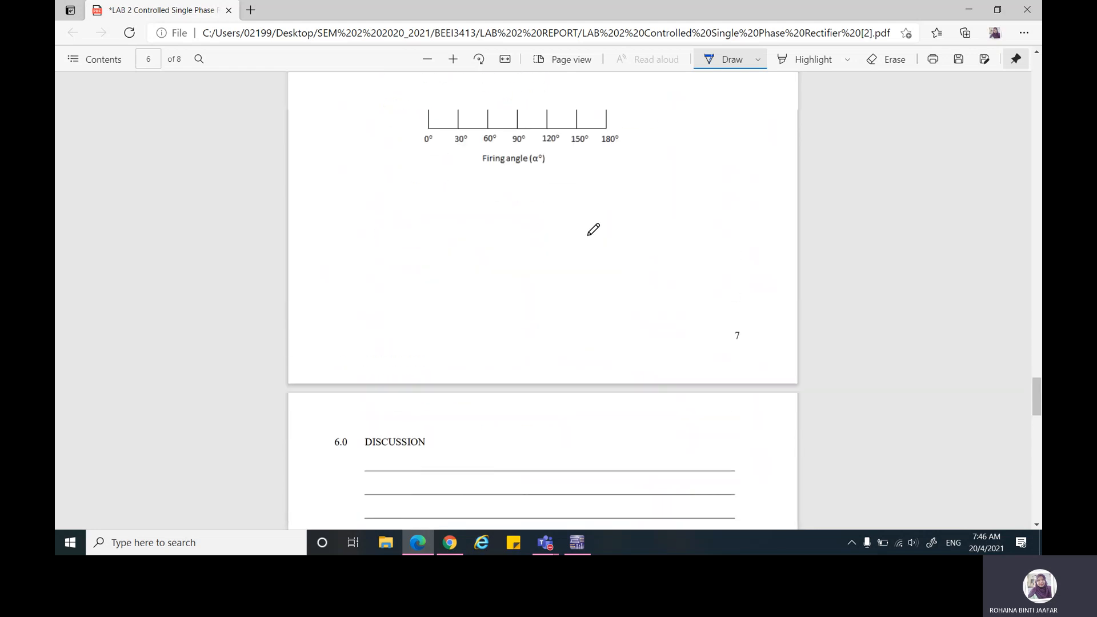
{"action": "scroll", "coordinate": [517, 223], "scroll_direction": "down", "scroll_amount": 10}
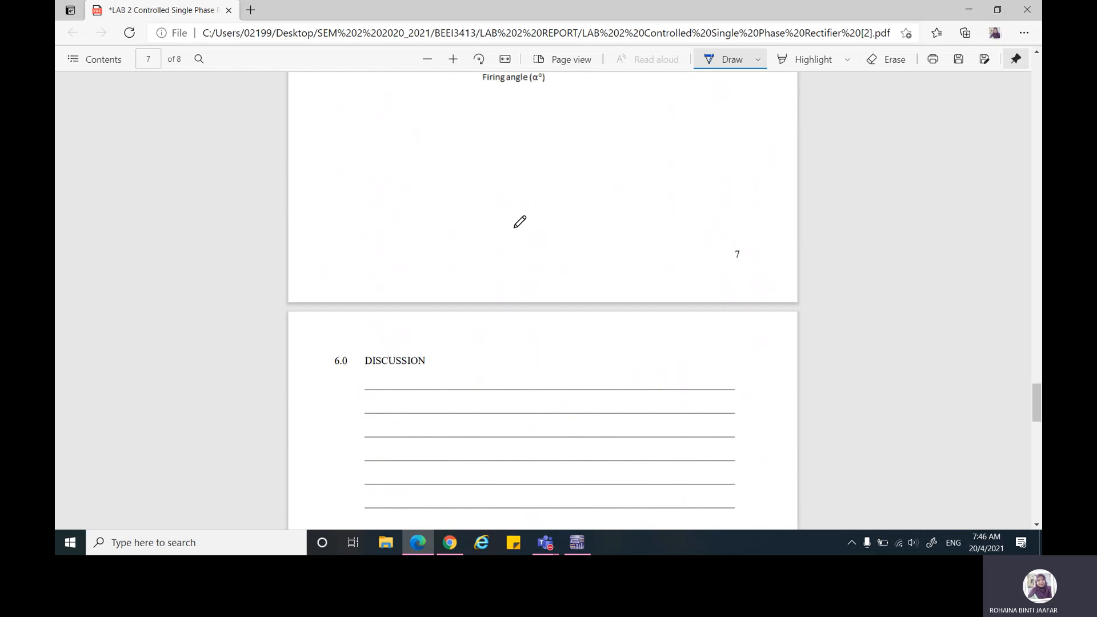
{"action": "scroll", "coordinate": [519, 222], "scroll_direction": "down", "scroll_amount": 15}
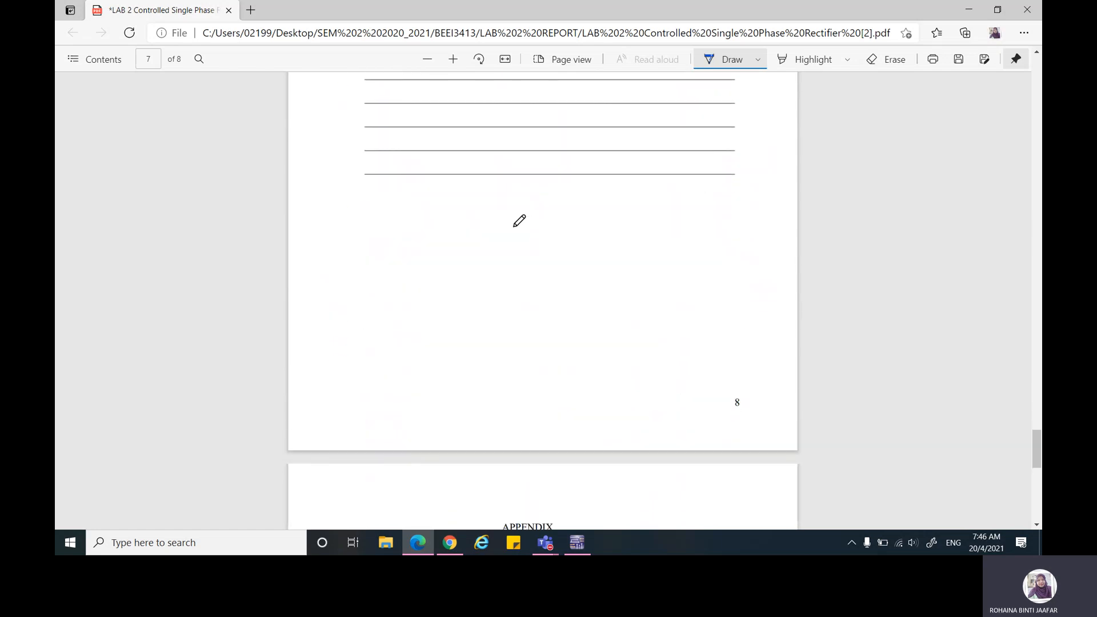
{"action": "scroll", "coordinate": [519, 222], "scroll_direction": "down", "scroll_amount": 5}
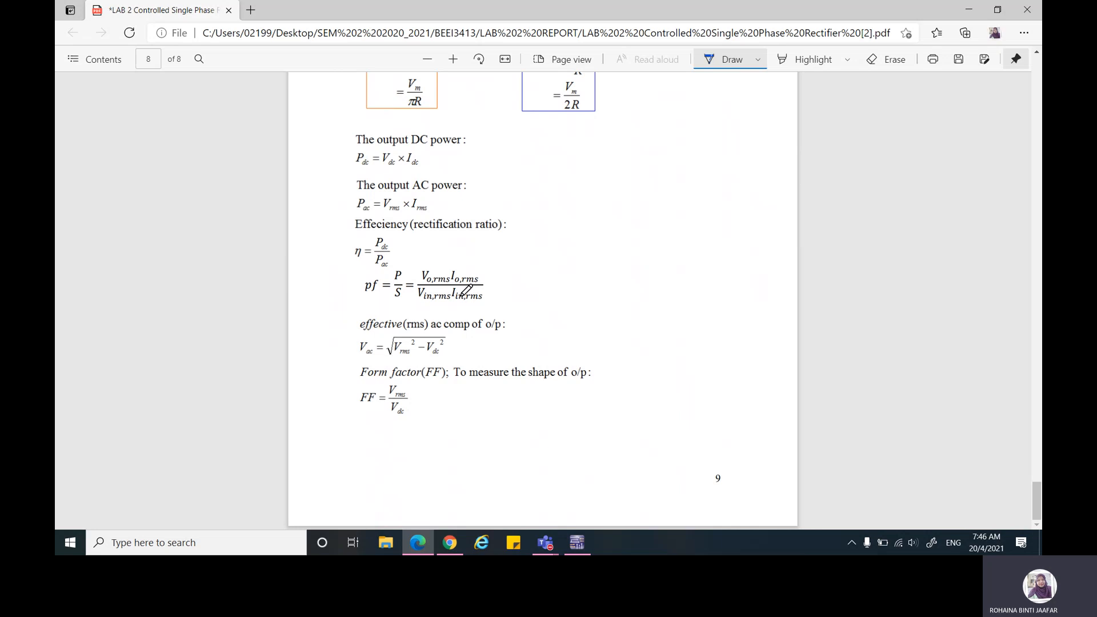
Step: Switch to Multisim, place a measurement probe on the wire above V1, and run and stop the simulation
{"action": "left_click", "coordinate": [577, 543]}
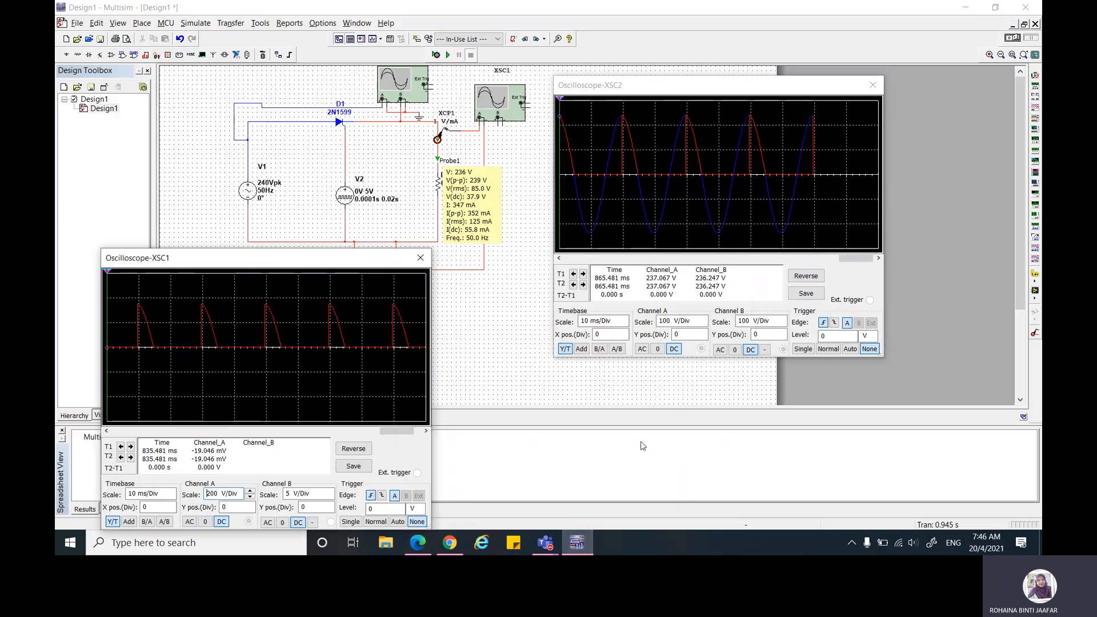
{"action": "left_click", "coordinate": [1034, 280]}
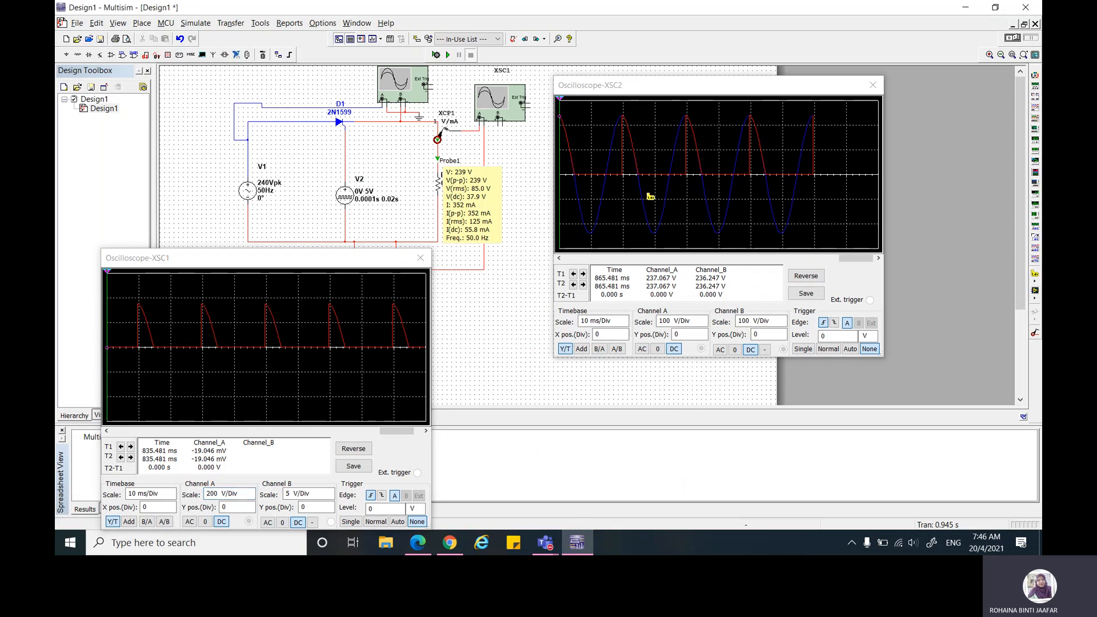
{"action": "left_click", "coordinate": [250, 156]}
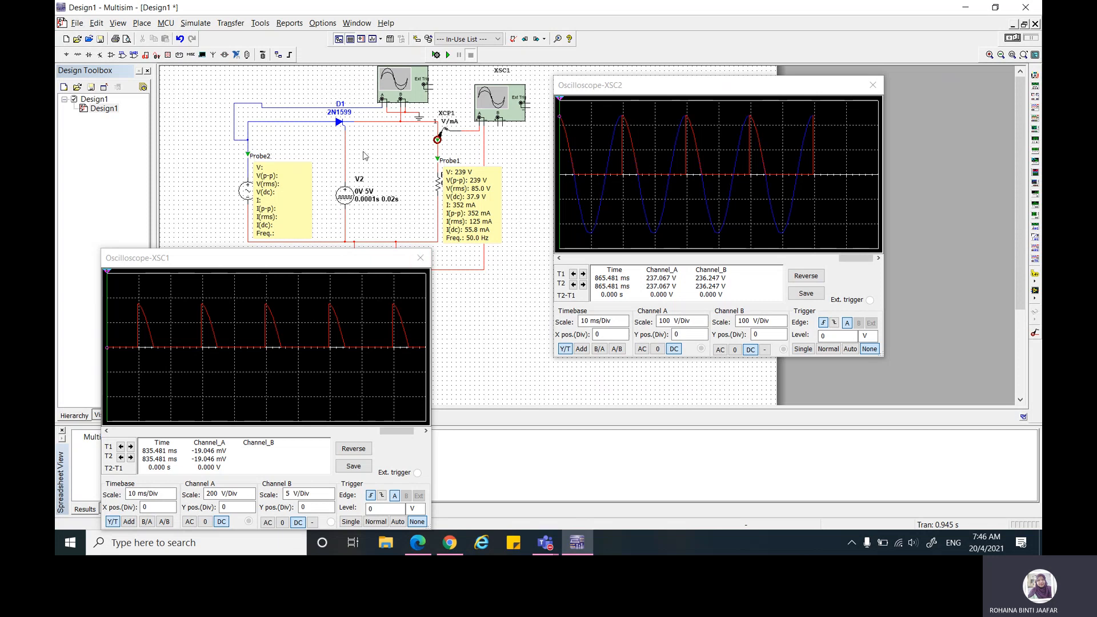
{"action": "left_click", "coordinate": [447, 55]}
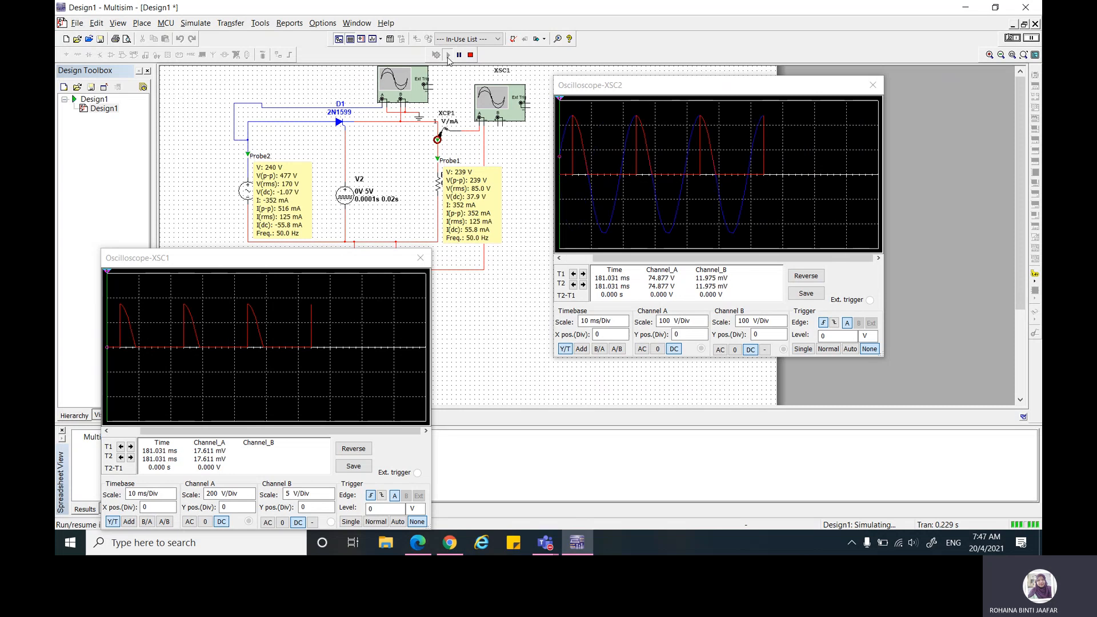
{"action": "left_click", "coordinate": [470, 55]}
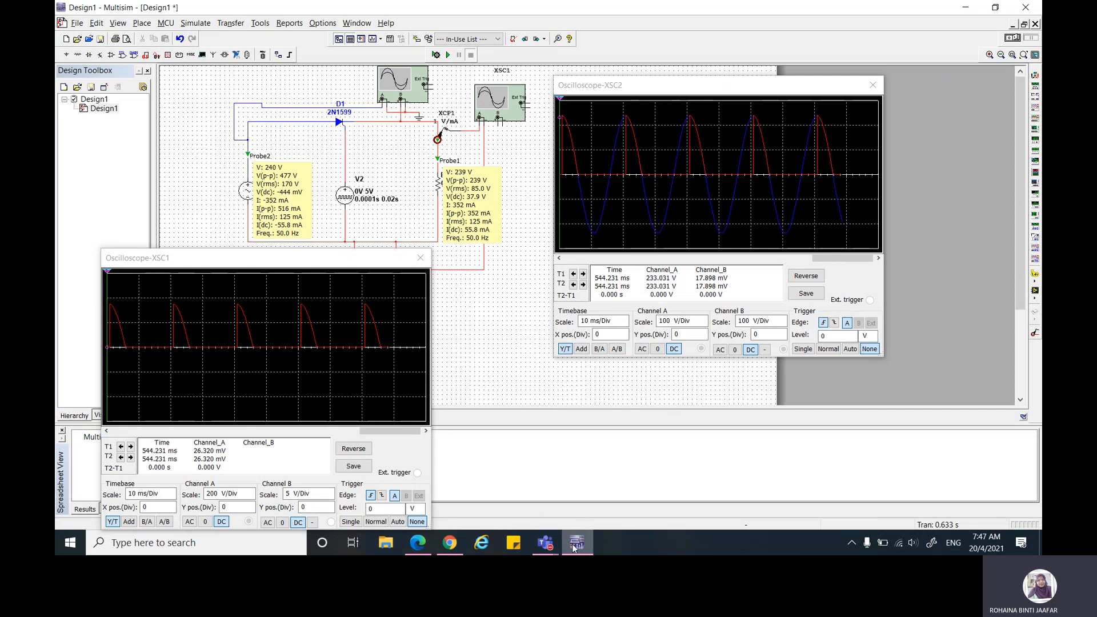
Step: Switch to the Teams meeting and open the additional meeting actions for stopping the recording
{"action": "mouse_move", "coordinate": [573, 548]}
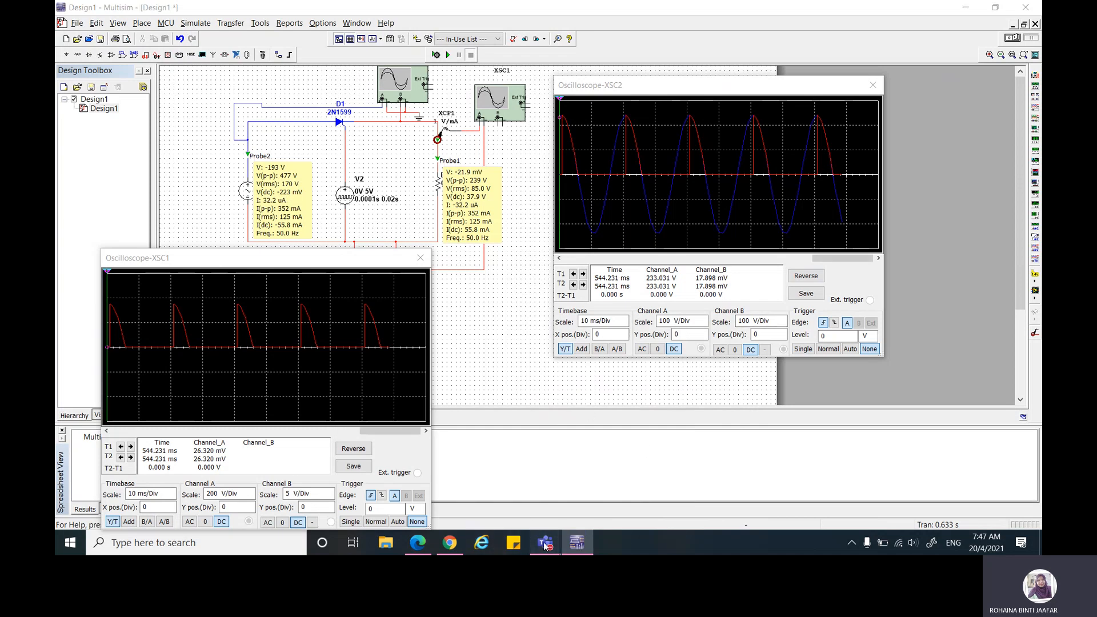
{"action": "left_click", "coordinate": [543, 456]}
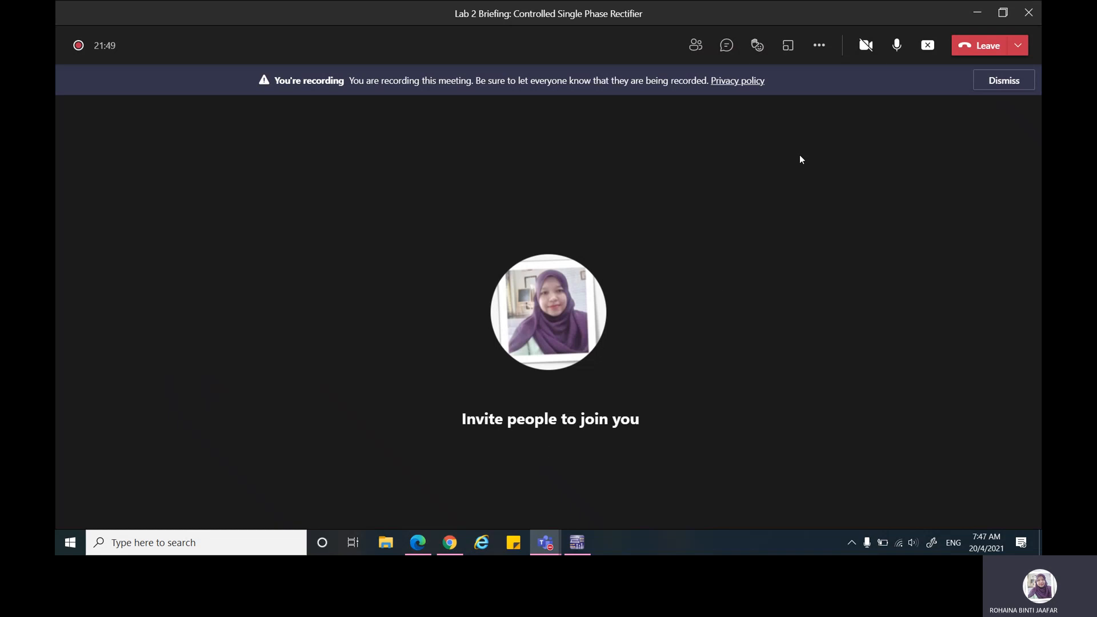
{"action": "left_click", "coordinate": [819, 45]}
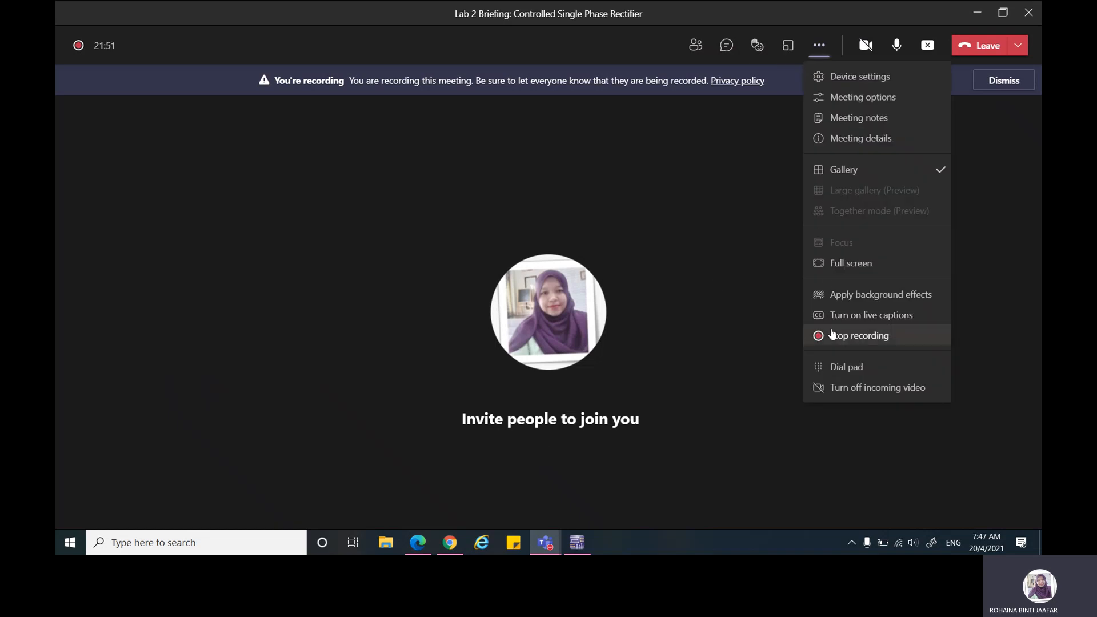